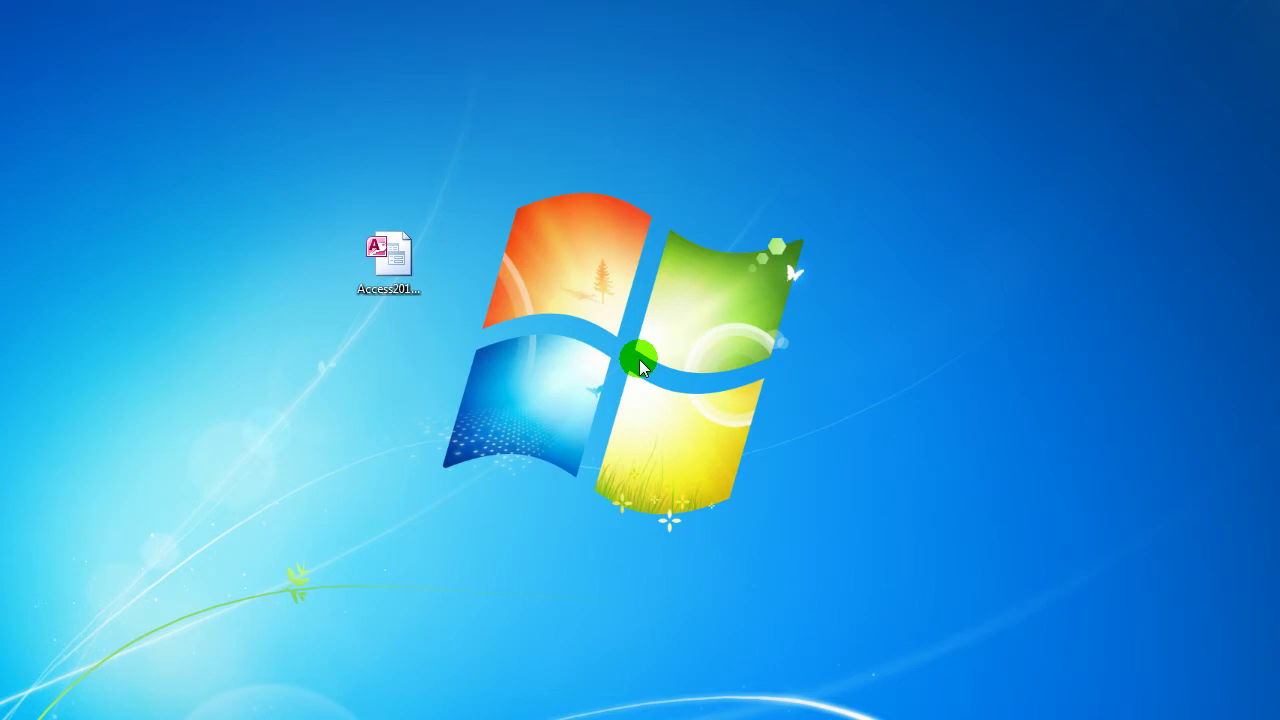
# Open the Access2013_DB_39 database from the desktop with Microsoft Access via Open with
pyautogui.click(395, 260)
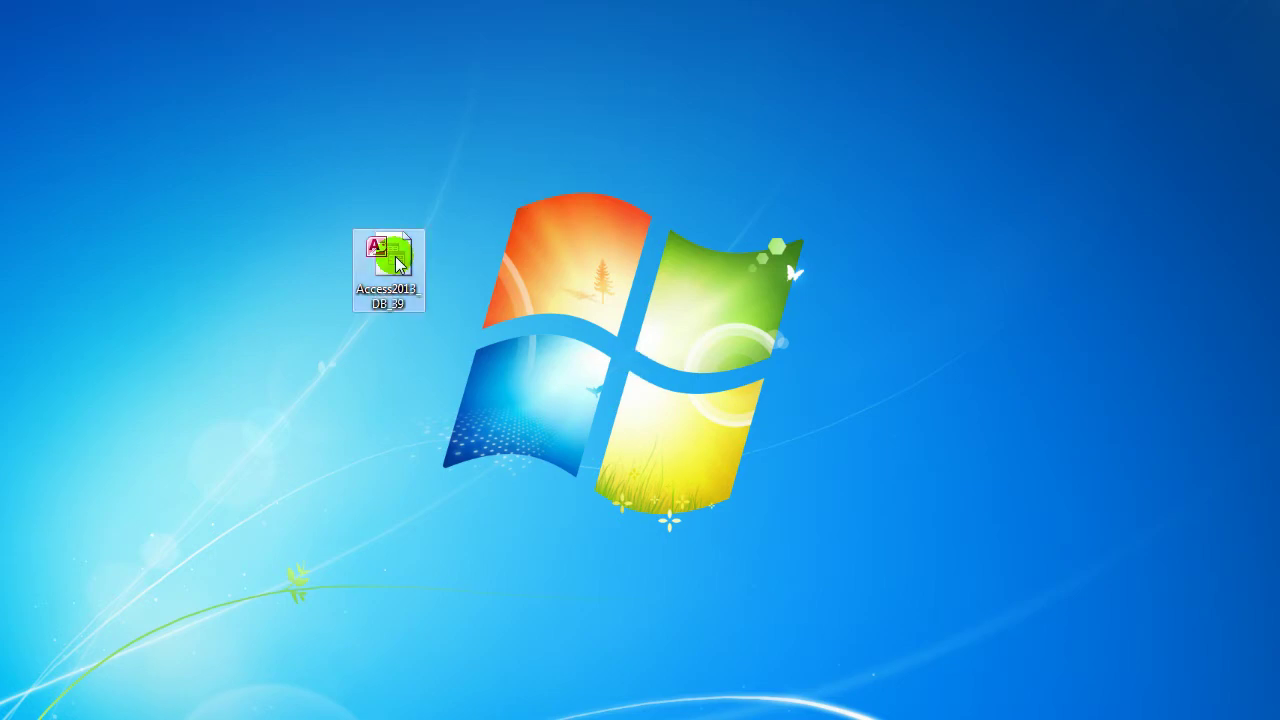
pyautogui.rightClick(397, 261)
pyautogui.moveTo(535, 368)
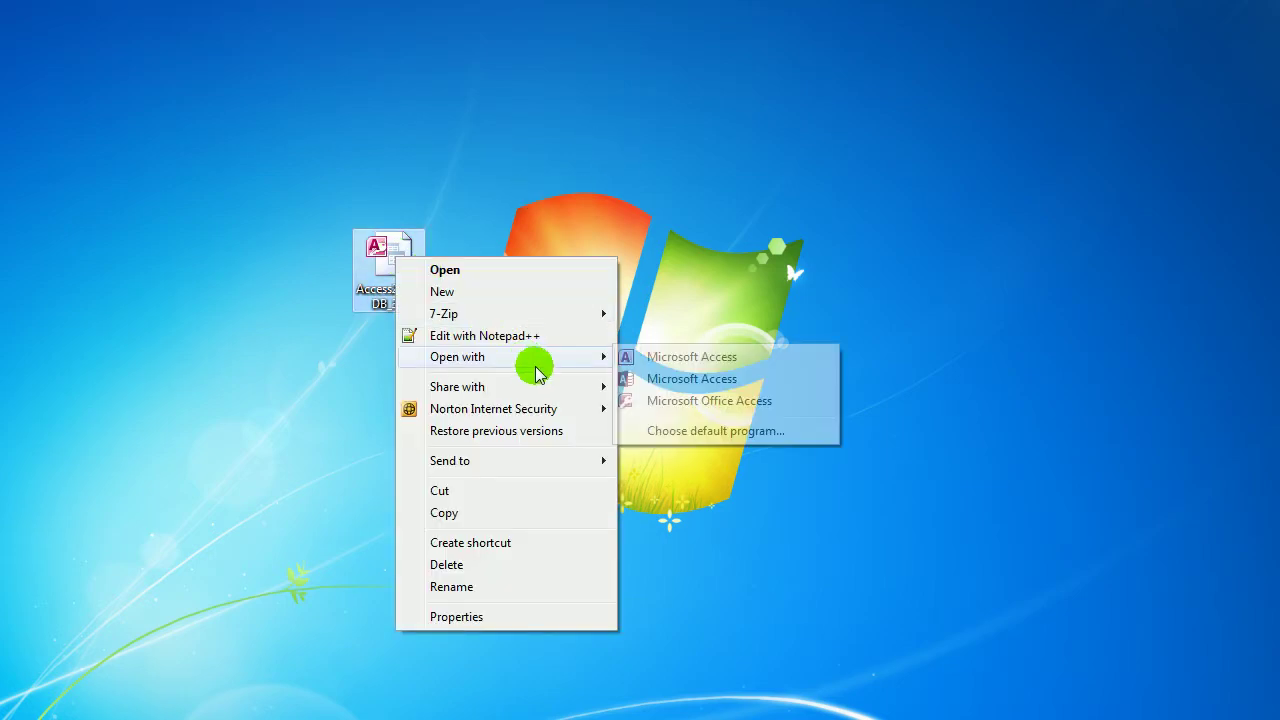
pyautogui.click(675, 378)
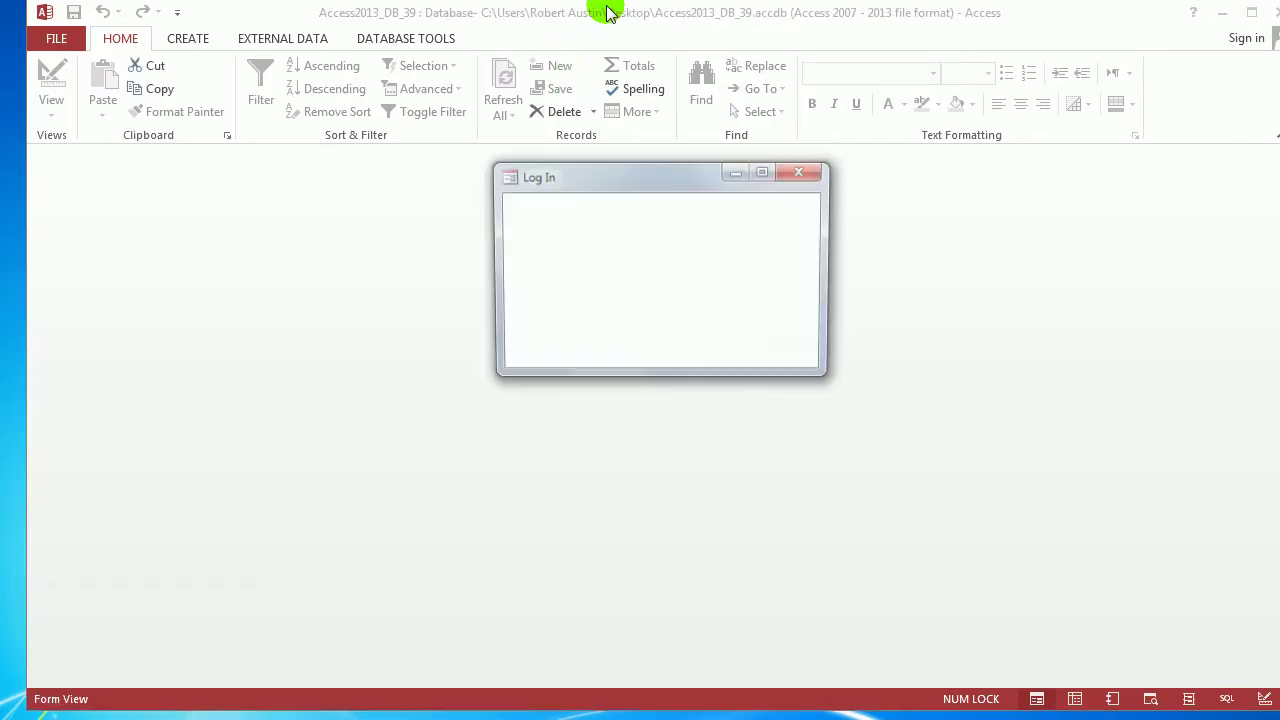
# Enable the database content, then log in by choosing a user and entering the account password
pyautogui.click(801, 171)
pyautogui.click(603, 160)
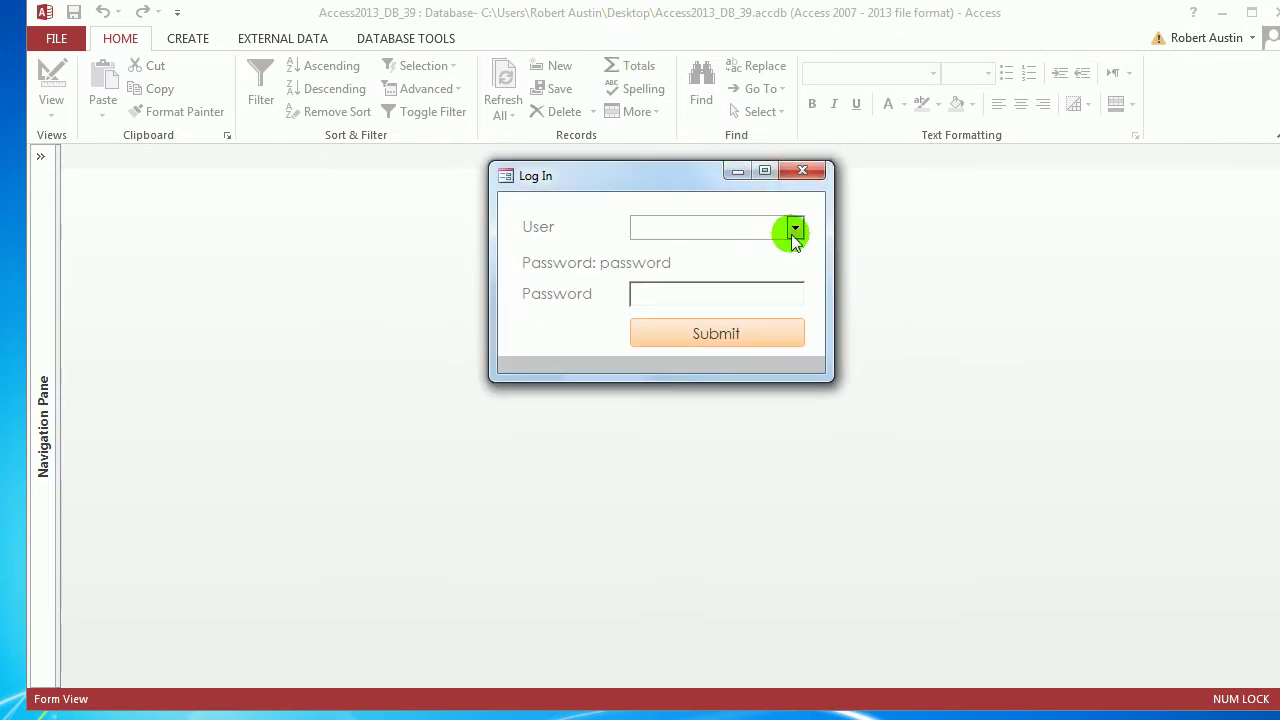
pyautogui.click(794, 228)
pyautogui.click(760, 262)
pyautogui.click(756, 298)
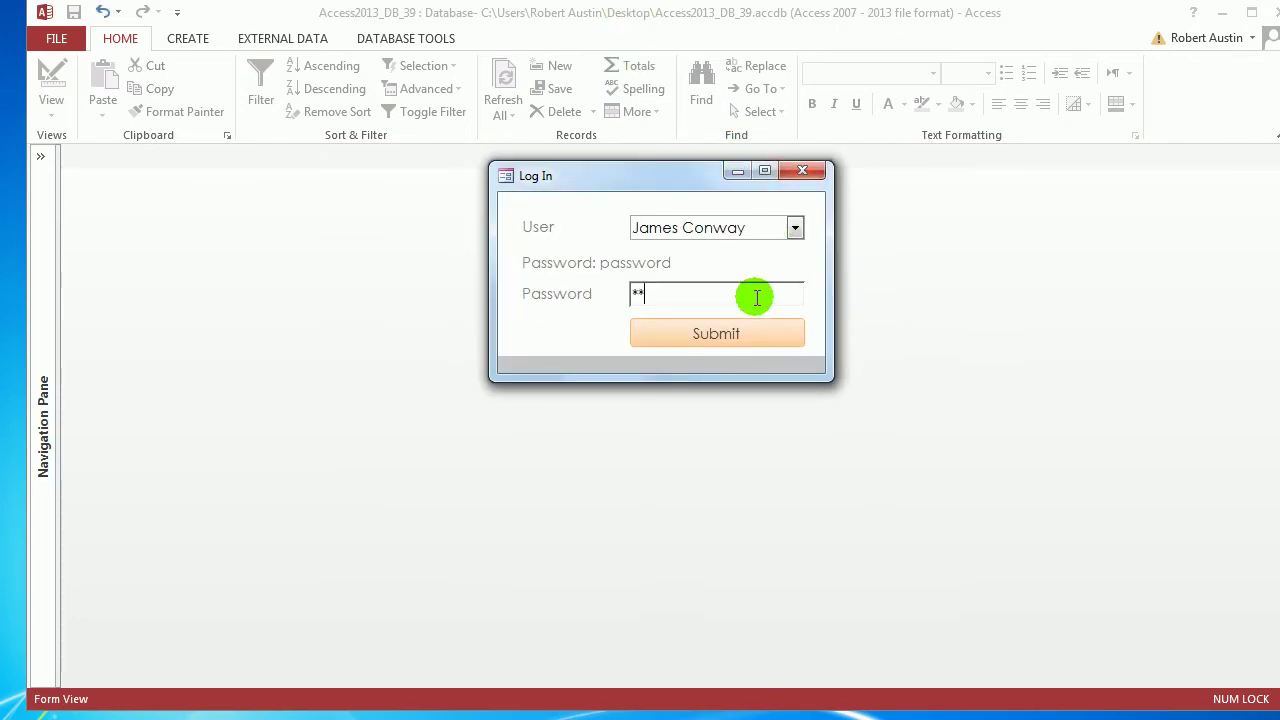
pyautogui.write('password')
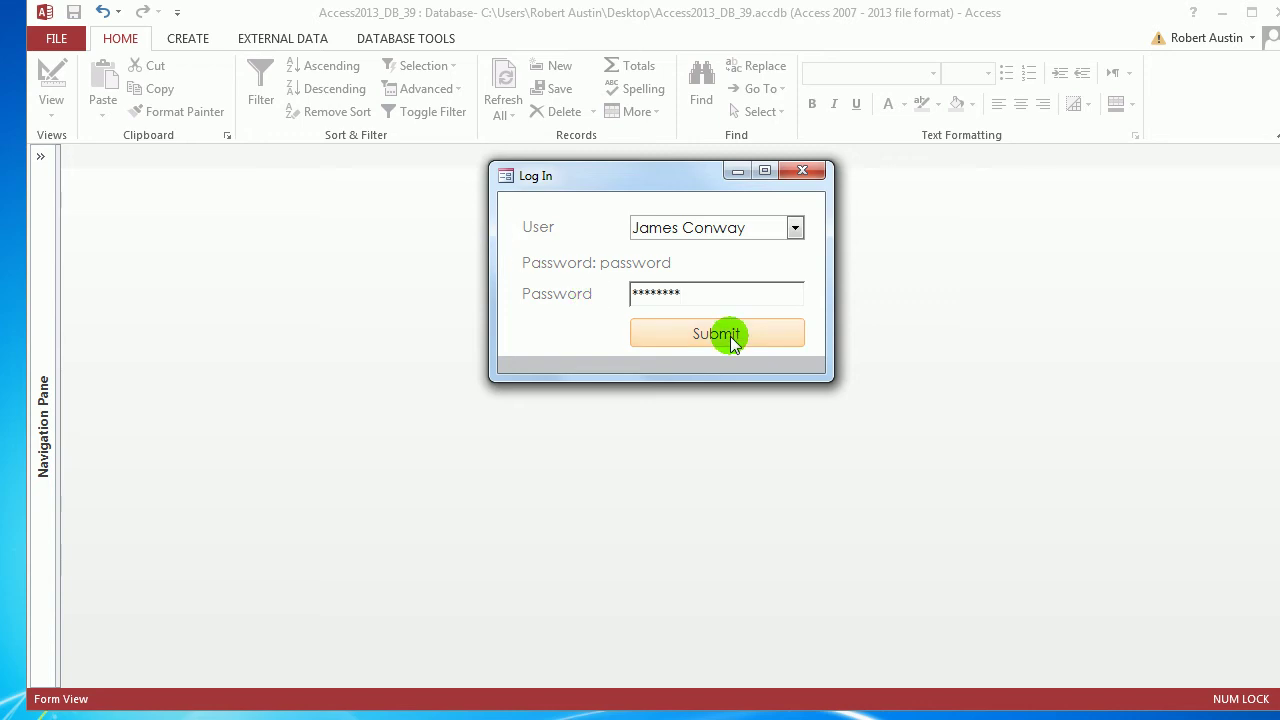
pyautogui.click(731, 334)
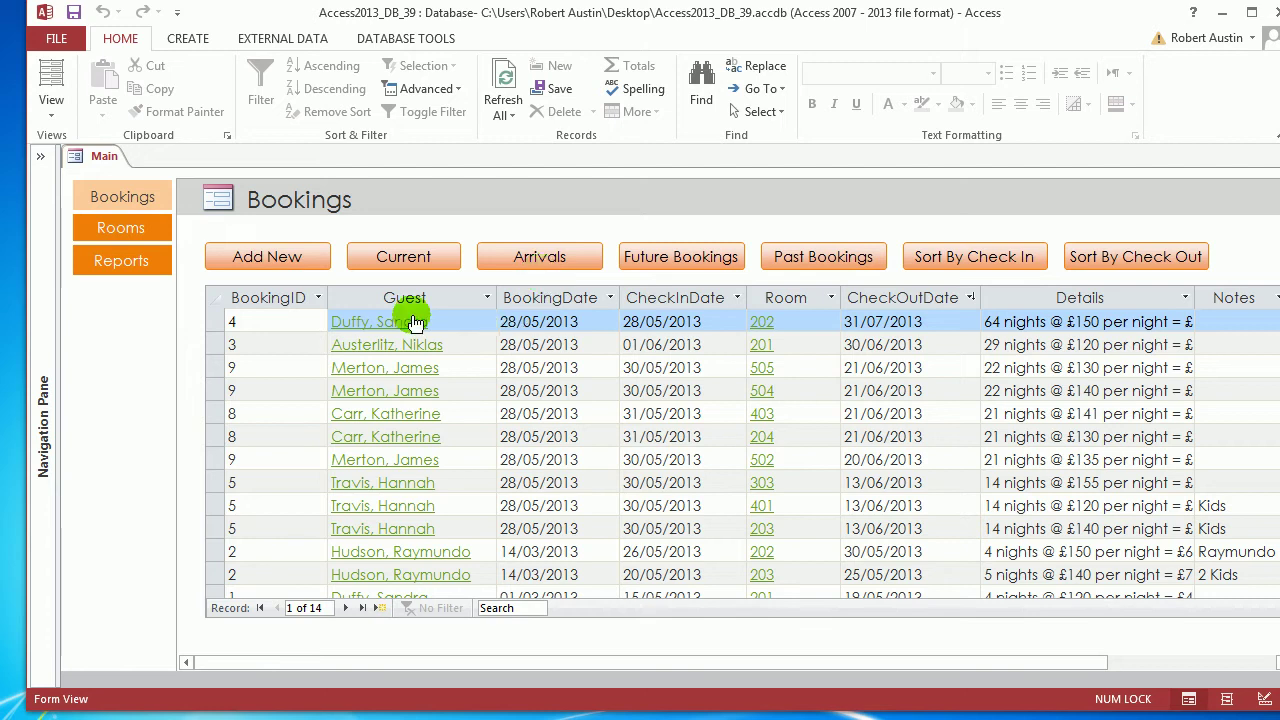
# Open tblBookings from the Navigation Pane and slightly widen its BookingID column
pyautogui.click(281, 297)
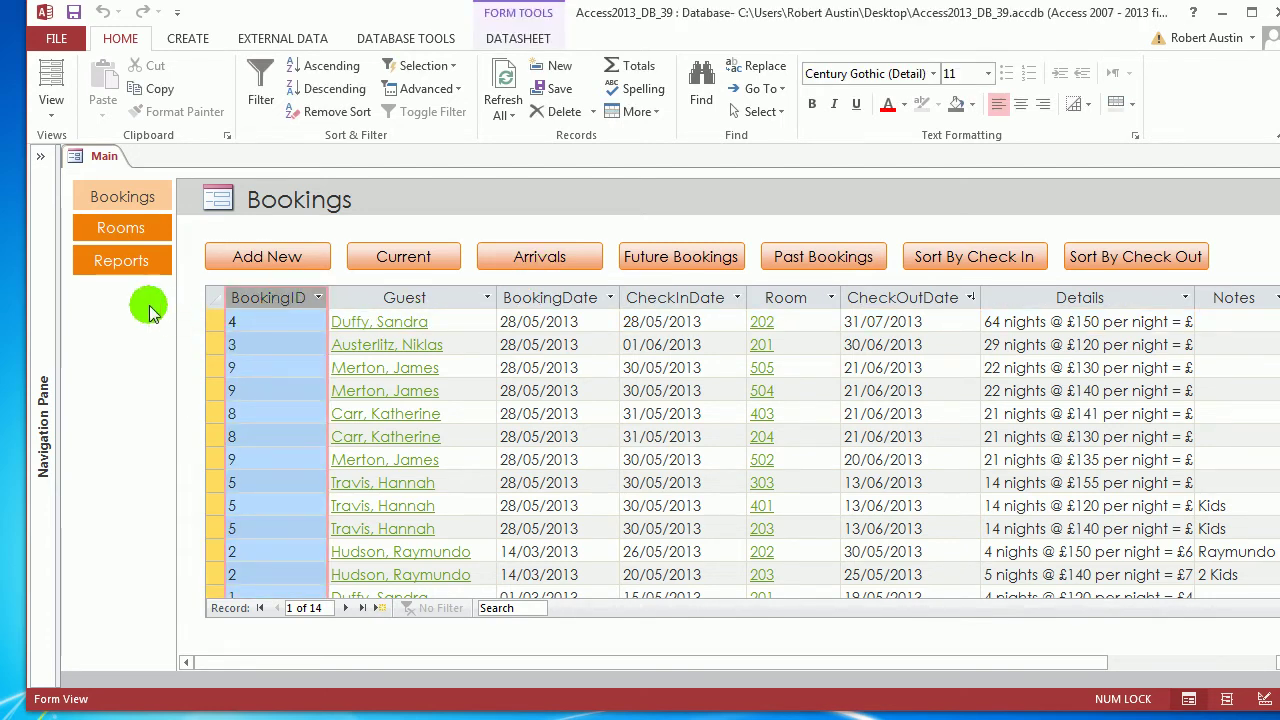
pyautogui.click(44, 158)
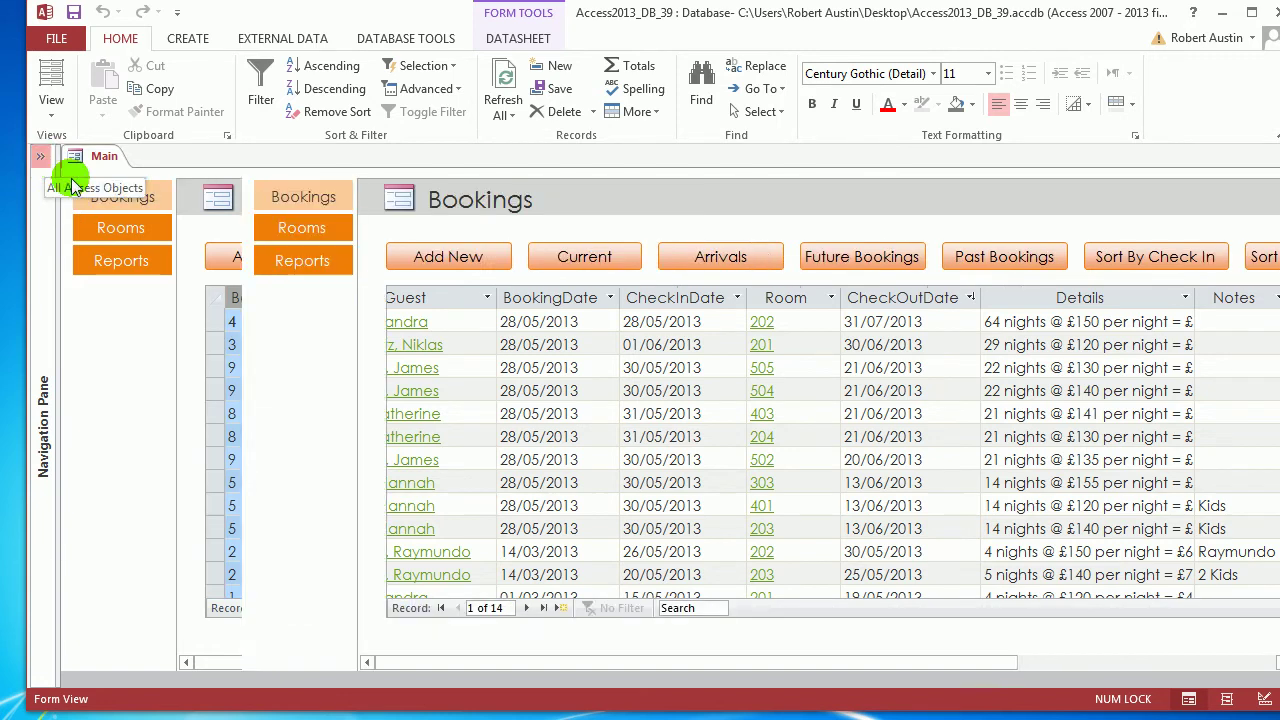
pyautogui.click(142, 258)
pyautogui.doubleClick(142, 258)
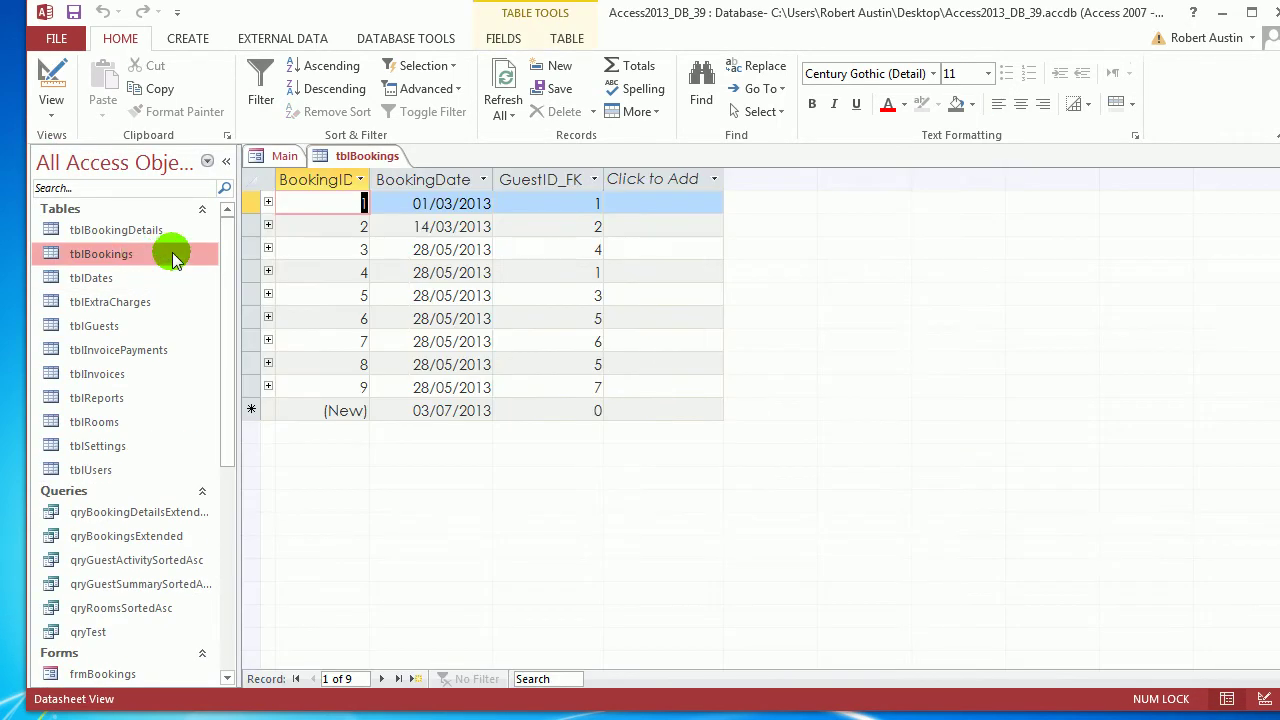
pyautogui.click(423, 180)
pyautogui.click(540, 180)
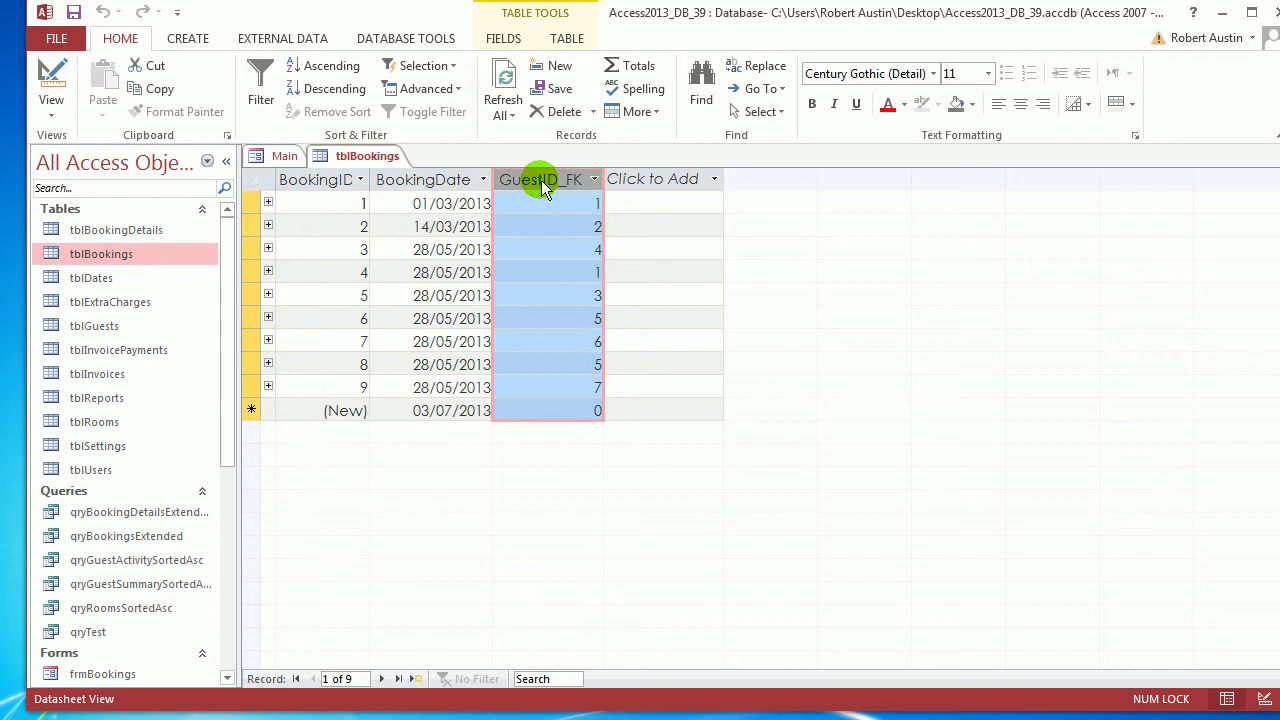
pyautogui.moveTo(372, 179); pyautogui.dragTo(381, 179)
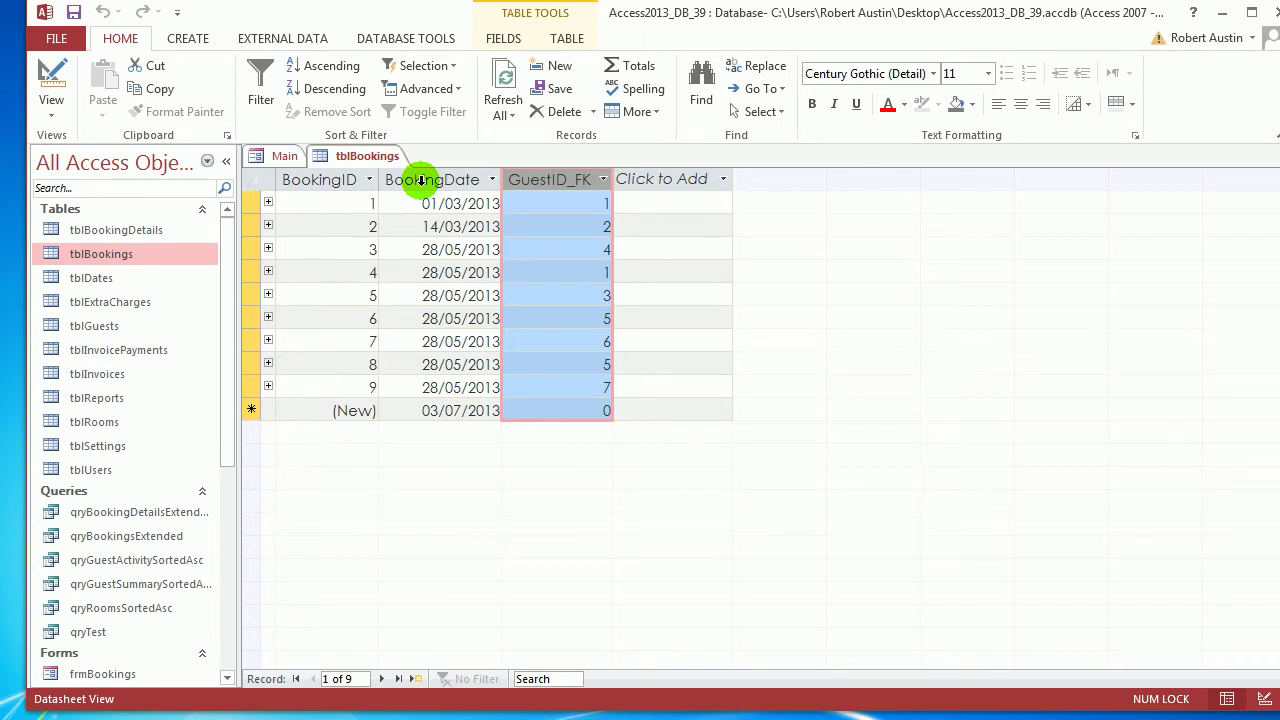
# Open tblBookingDetails to review its columns, then close it
pyautogui.doubleClick(132, 229)
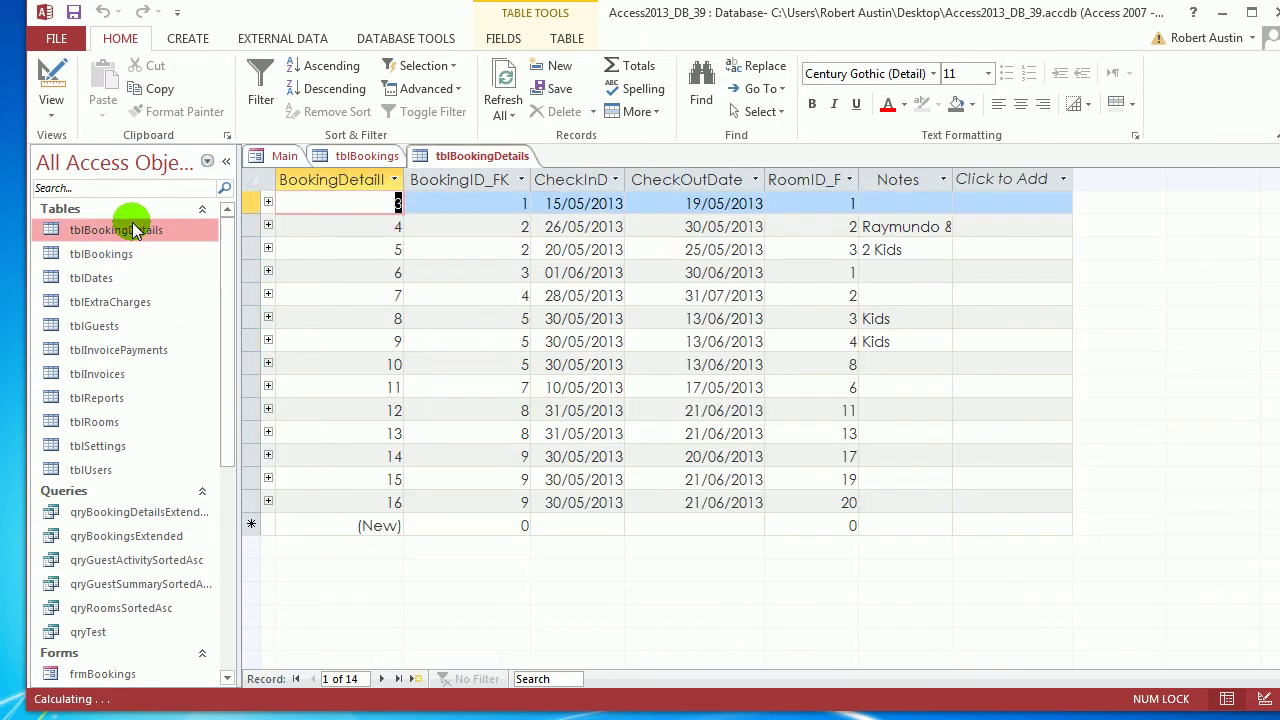
pyautogui.moveTo(343, 179); pyautogui.dragTo(948, 183)
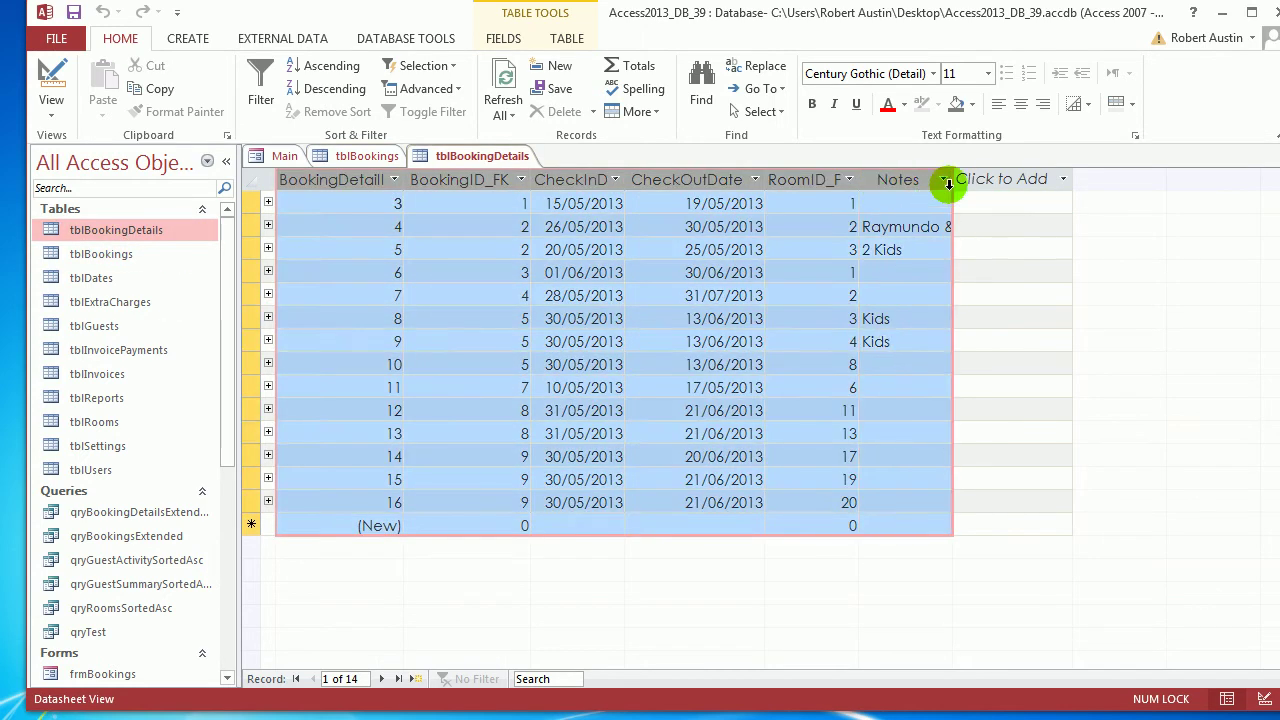
pyautogui.rightClick(466, 157)
pyautogui.click(423, 177)
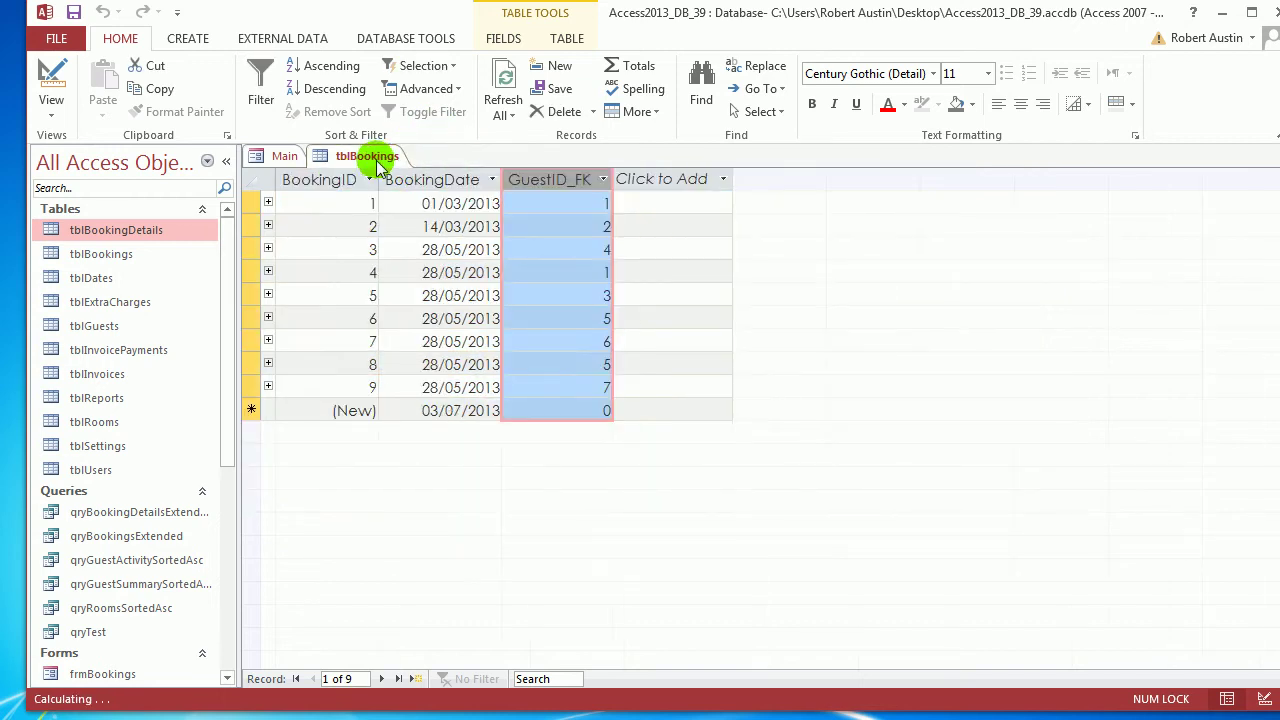
# Close tblBookings saving its layout, close the Main form, and collapse the Navigation Pane
pyautogui.rightClick(378, 168)
pyautogui.click(414, 191)
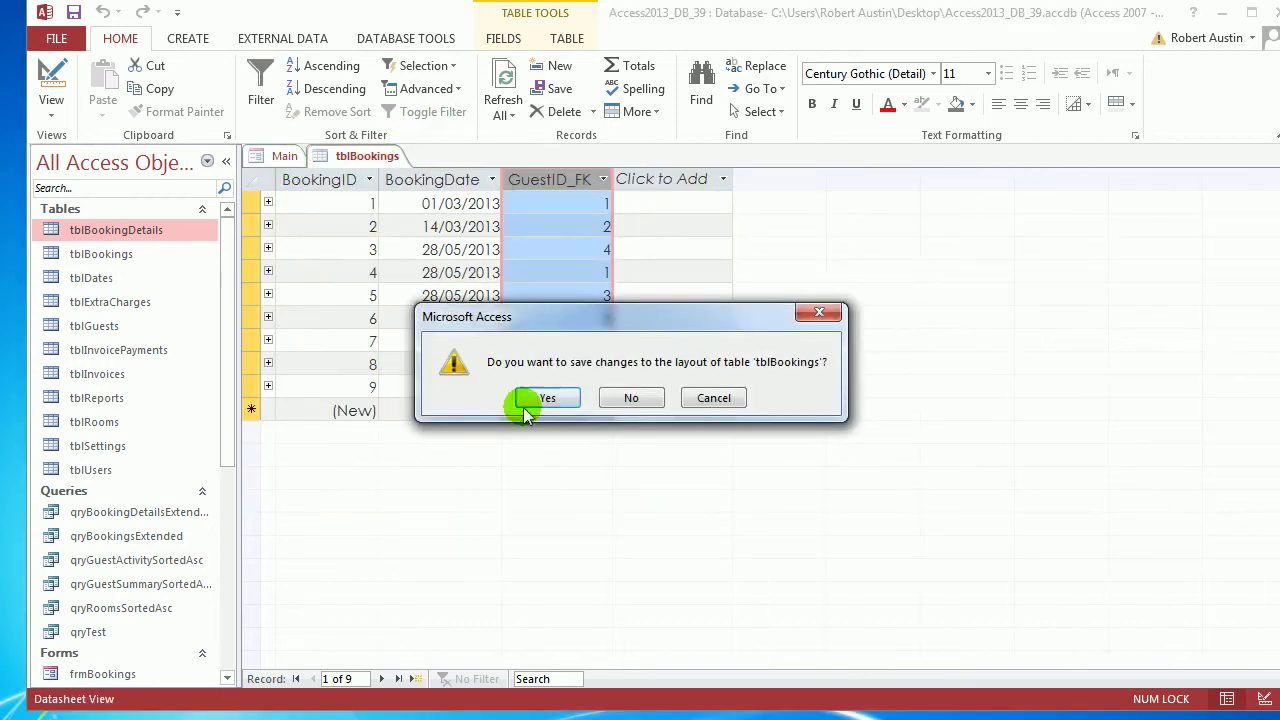
pyautogui.click(524, 410)
pyautogui.rightClick(277, 158)
pyautogui.click(305, 186)
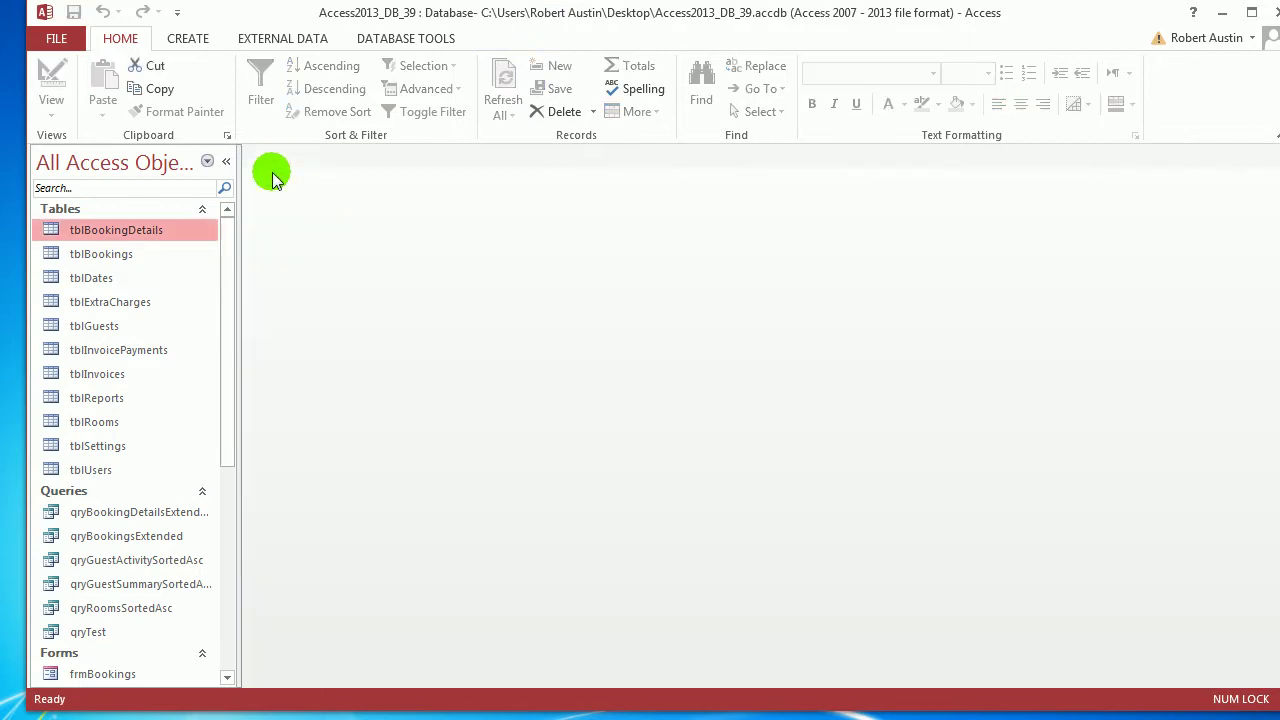
pyautogui.click(226, 161)
# Create a new blank form and show its Property Sheet's Format properties
pyautogui.click(190, 38)
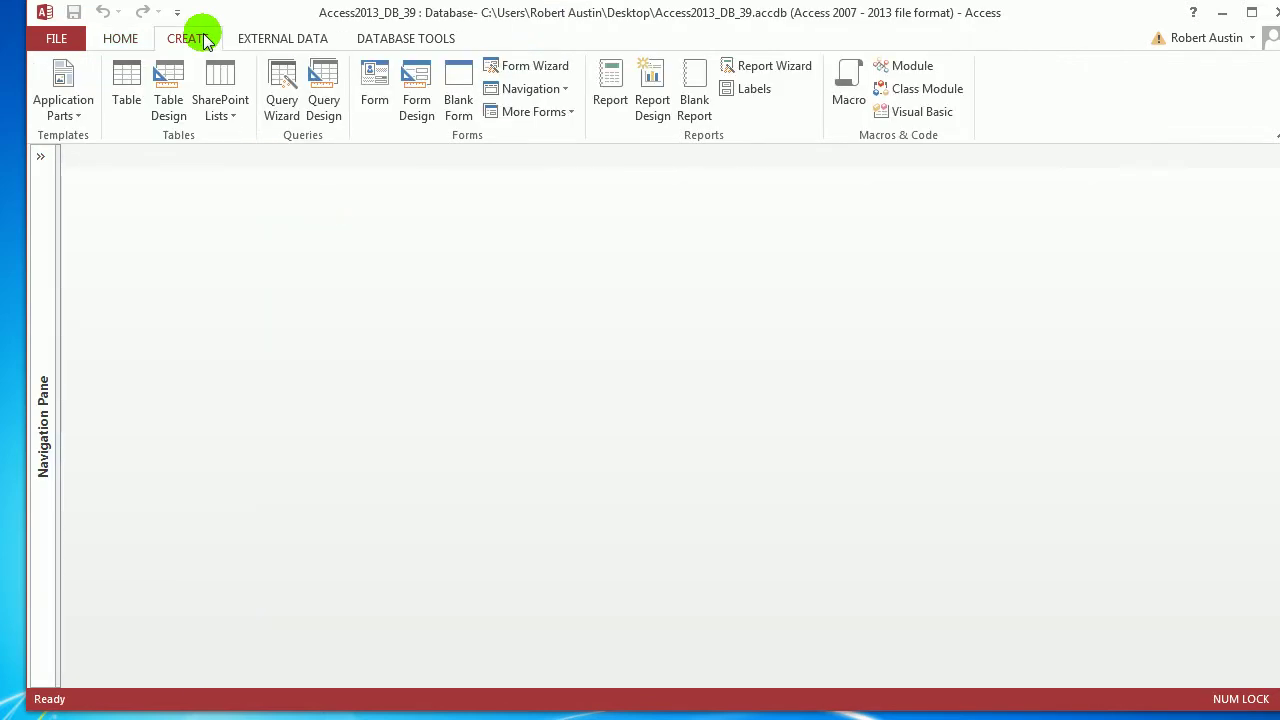
pyautogui.click(462, 102)
pyautogui.press('F4')
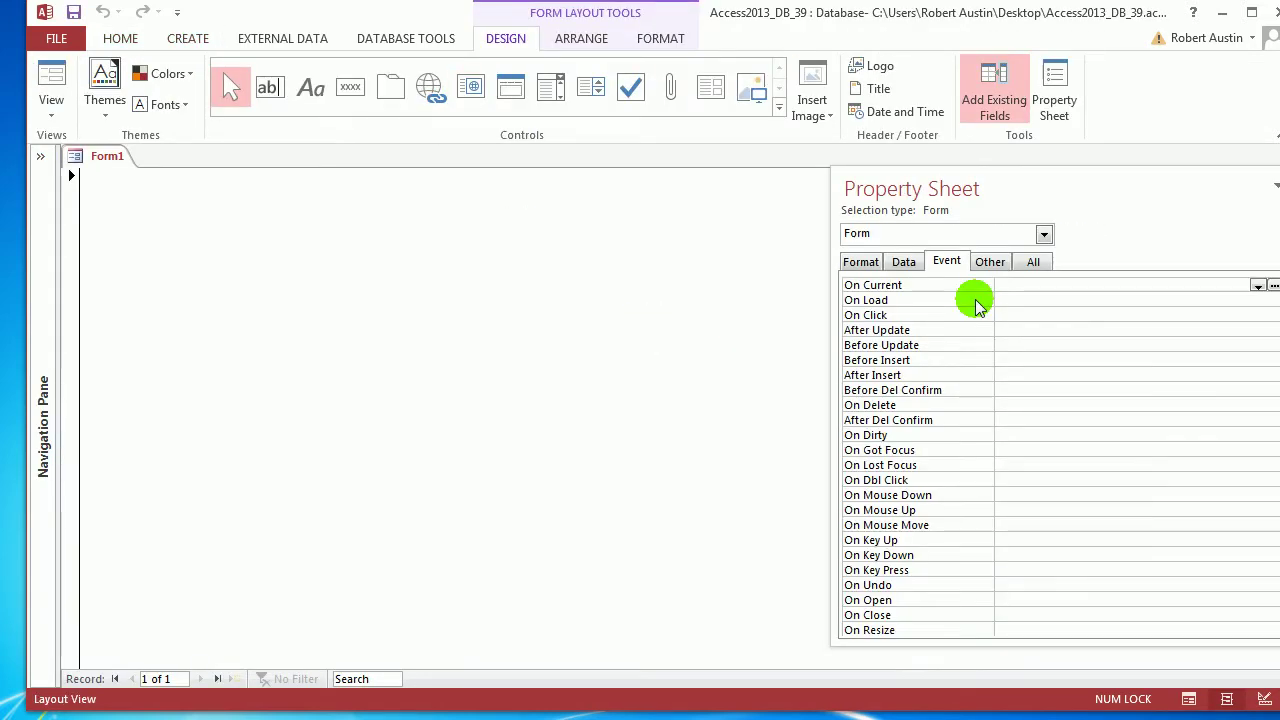
pyautogui.click(860, 261)
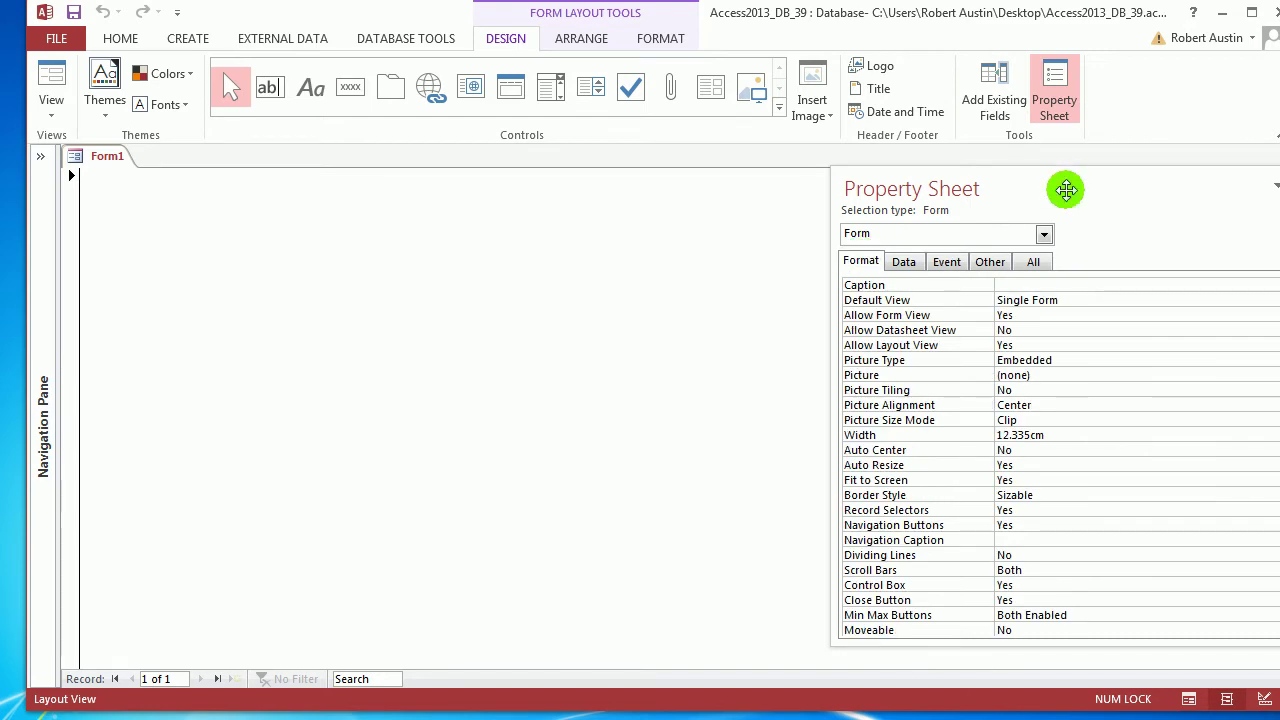
pyautogui.moveTo(1063, 189); pyautogui.dragTo(777, 126)
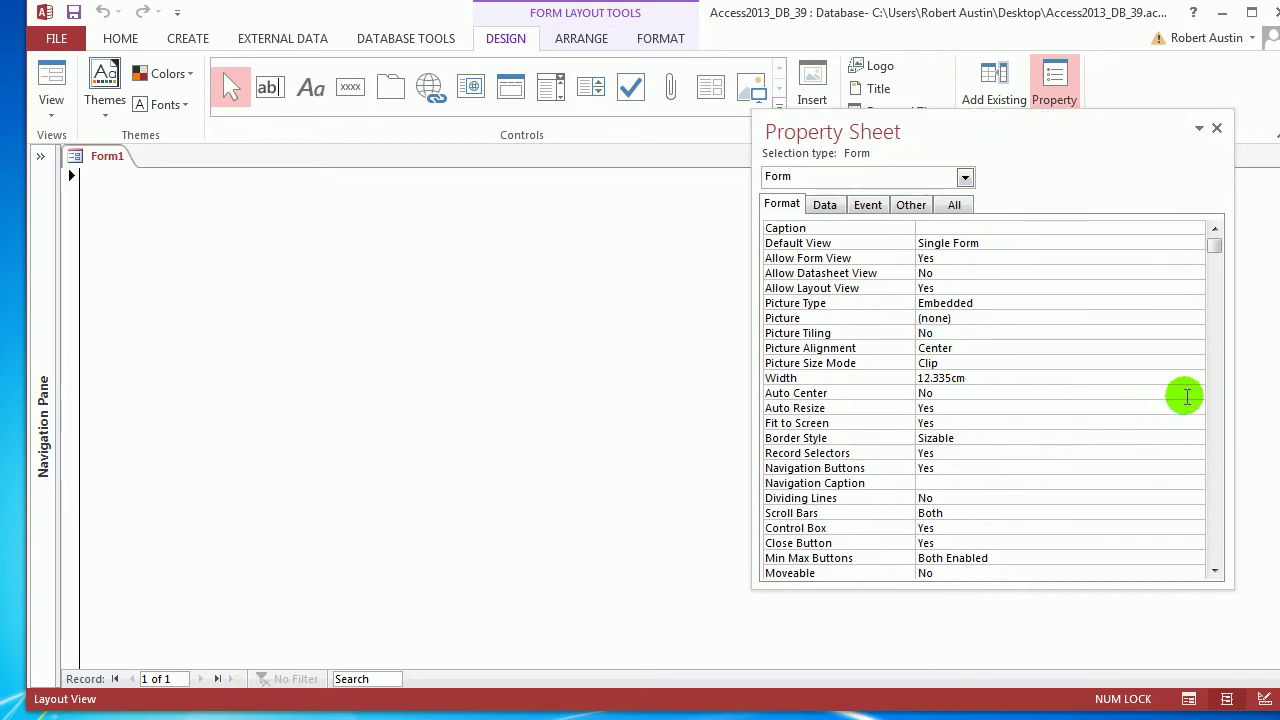
# Set the form's Auto Center to Yes and Record Selectors to No
pyautogui.click(1183, 395)
pyautogui.click(1197, 395)
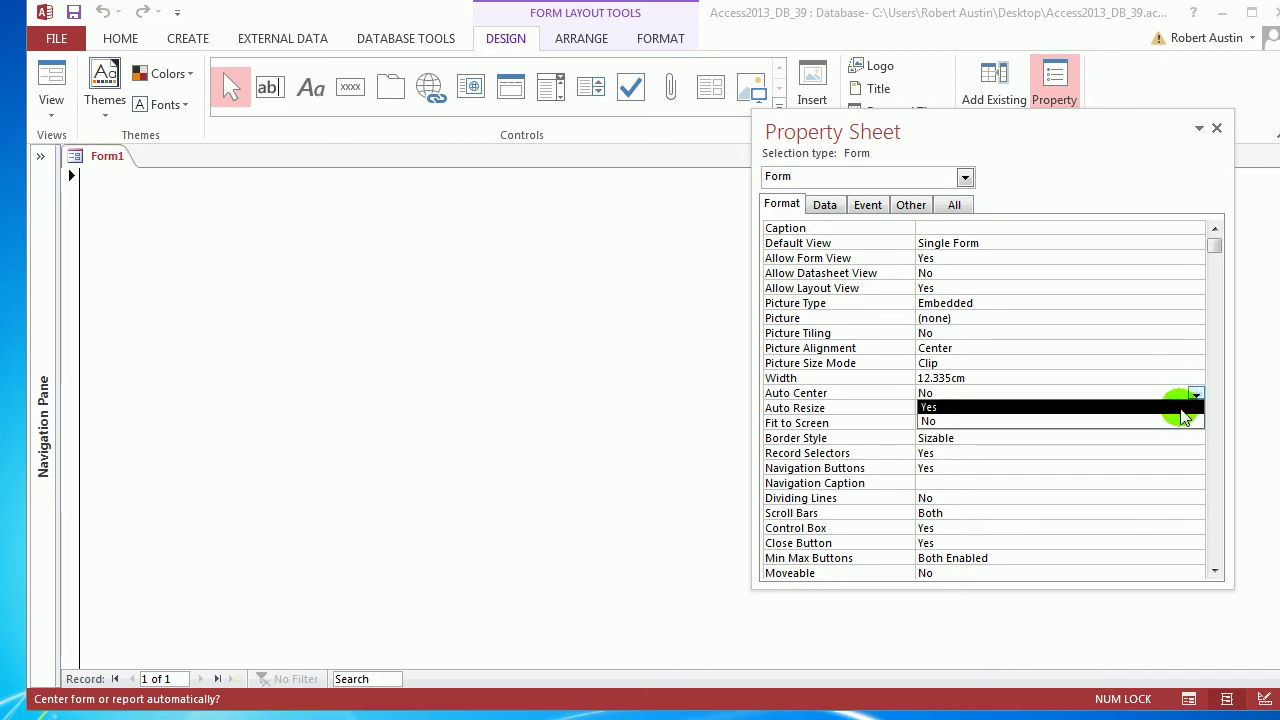
pyautogui.click(1181, 408)
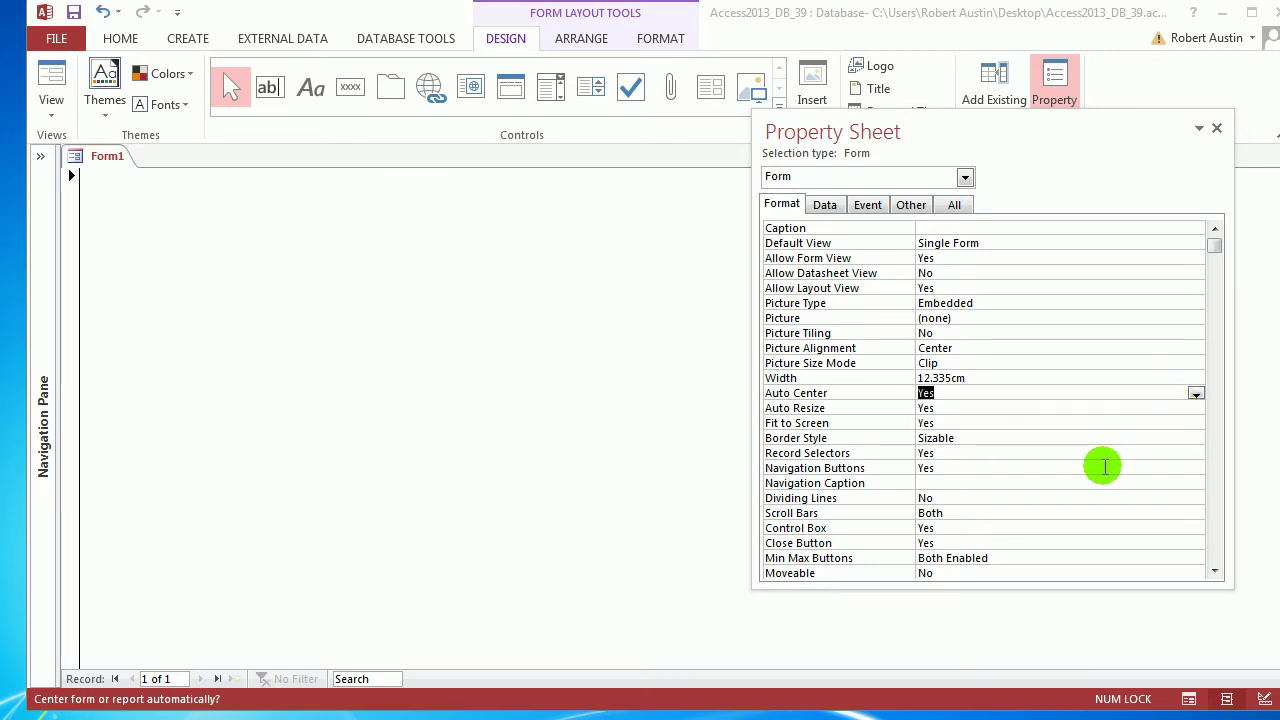
pyautogui.click(1194, 455)
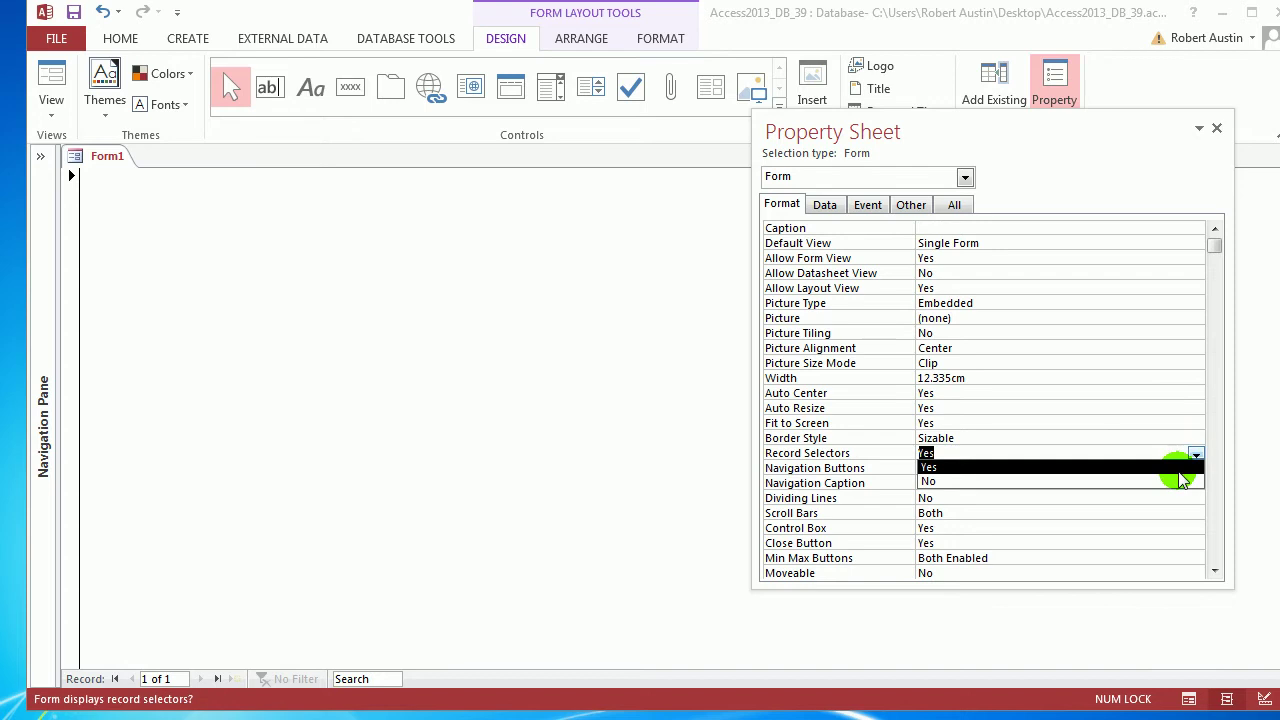
pyautogui.click(1179, 482)
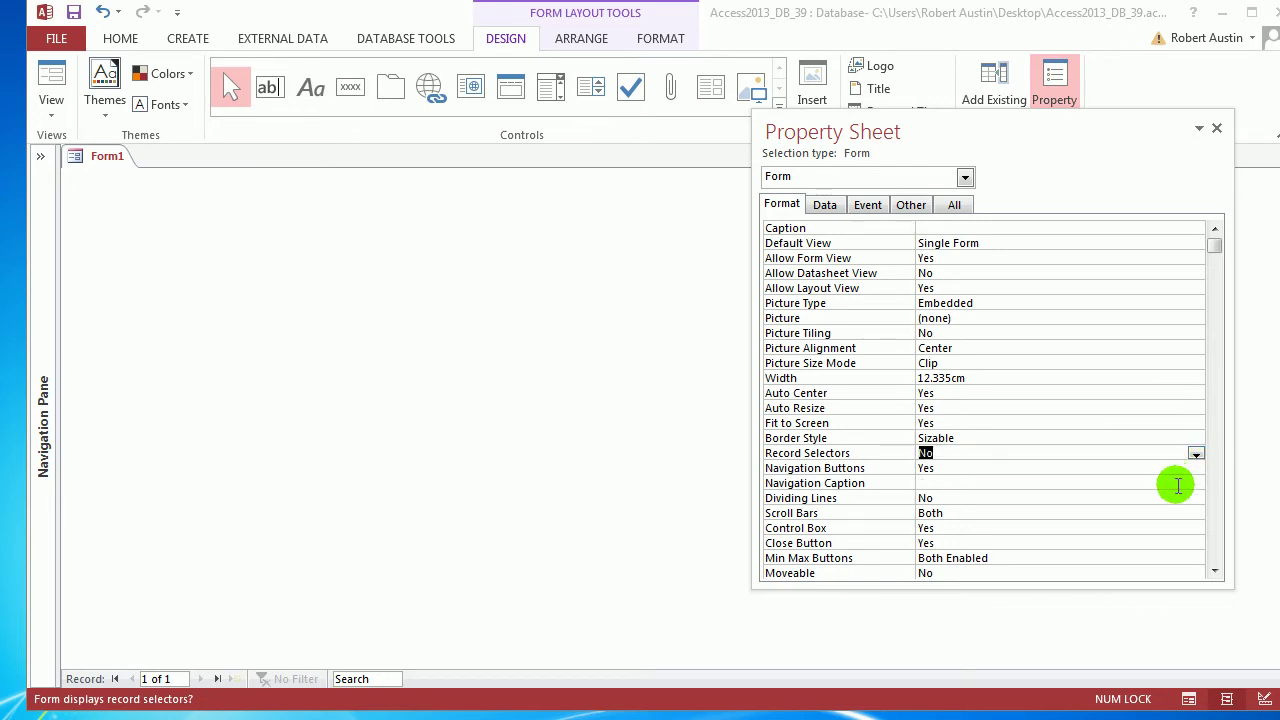
pyautogui.doubleClick(716, 20)
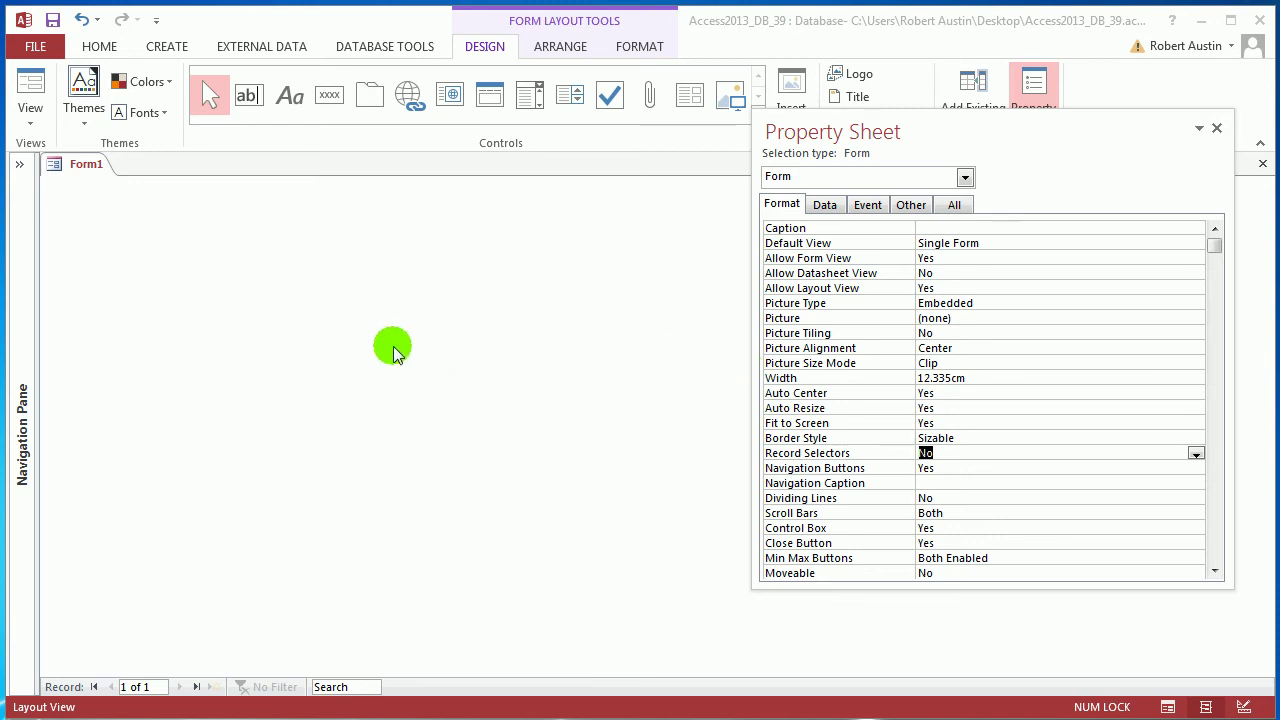
pyautogui.click(393, 350)
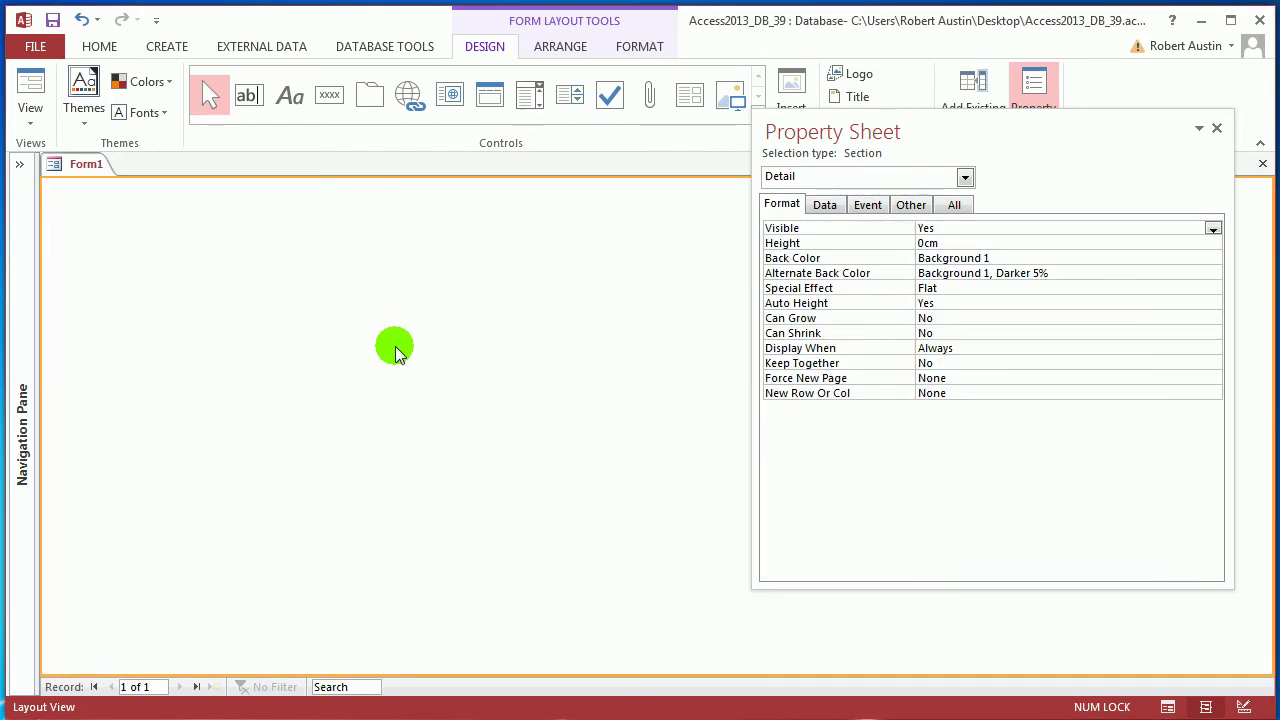
# Save the new blank form as frmBookingsDataEntry
pyautogui.rightClick(80, 164)
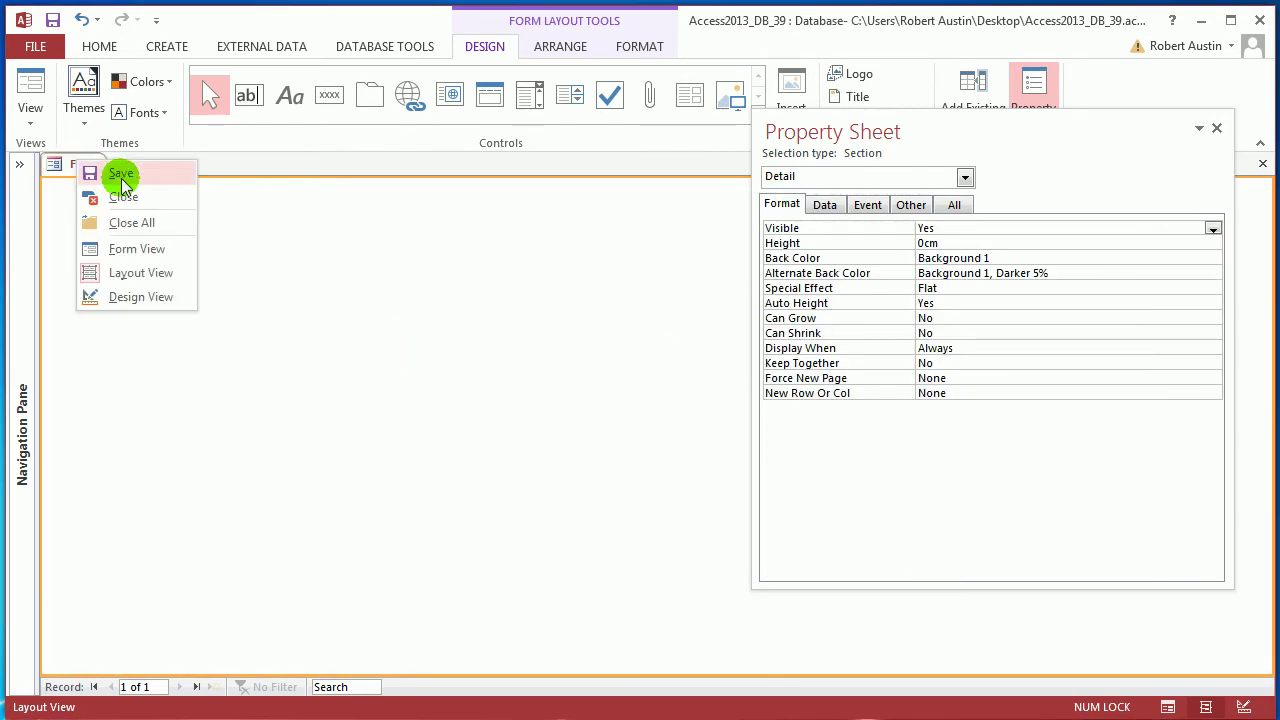
pyautogui.click(120, 172)
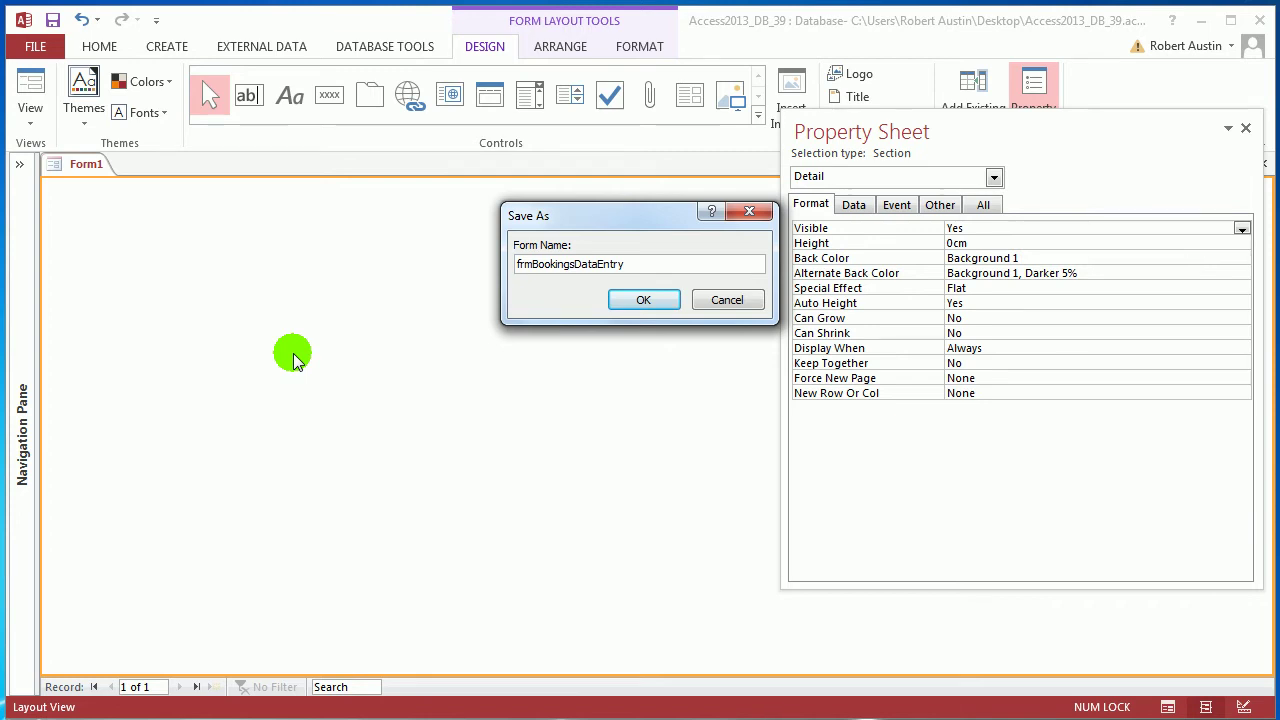
pyautogui.click(665, 305)
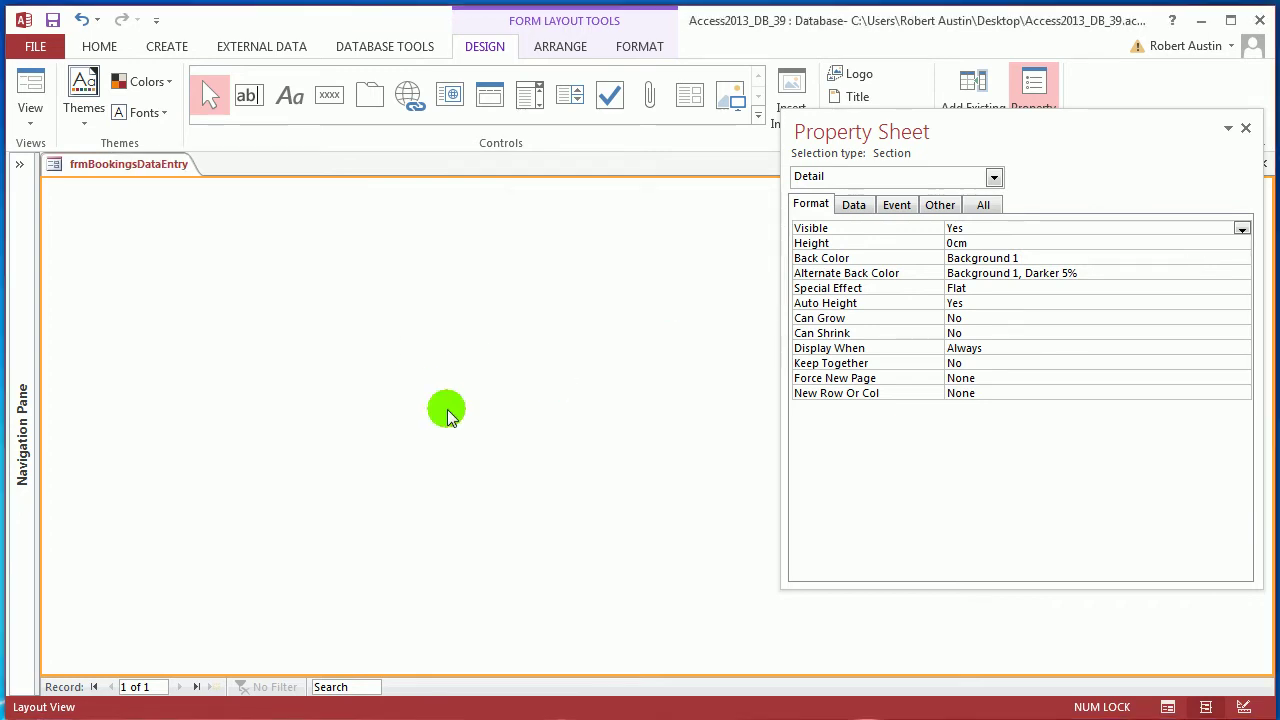
pyautogui.moveTo(884, 130)
pyautogui.mouseDown()
pyautogui.moveTo(866, 140)
pyautogui.moveTo(880, 143)
pyautogui.mouseUp()
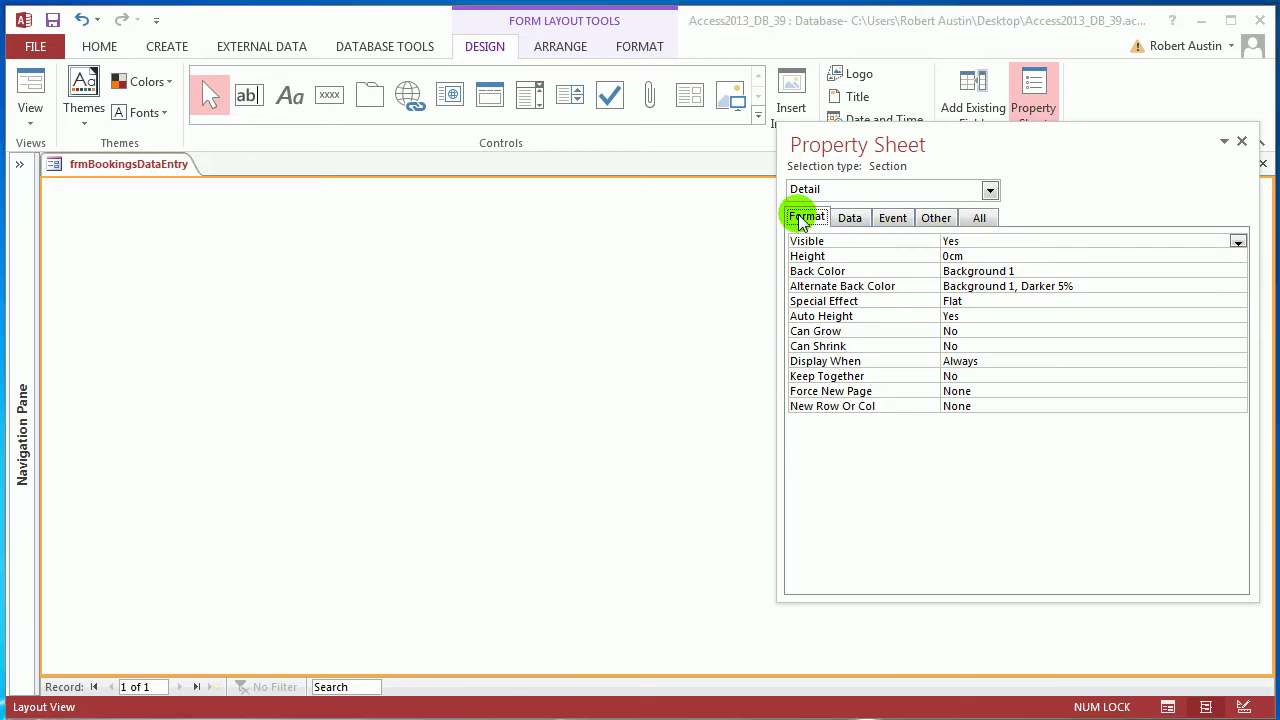
# Set the whole form's Caption property to Bookings
pyautogui.click(988, 190)
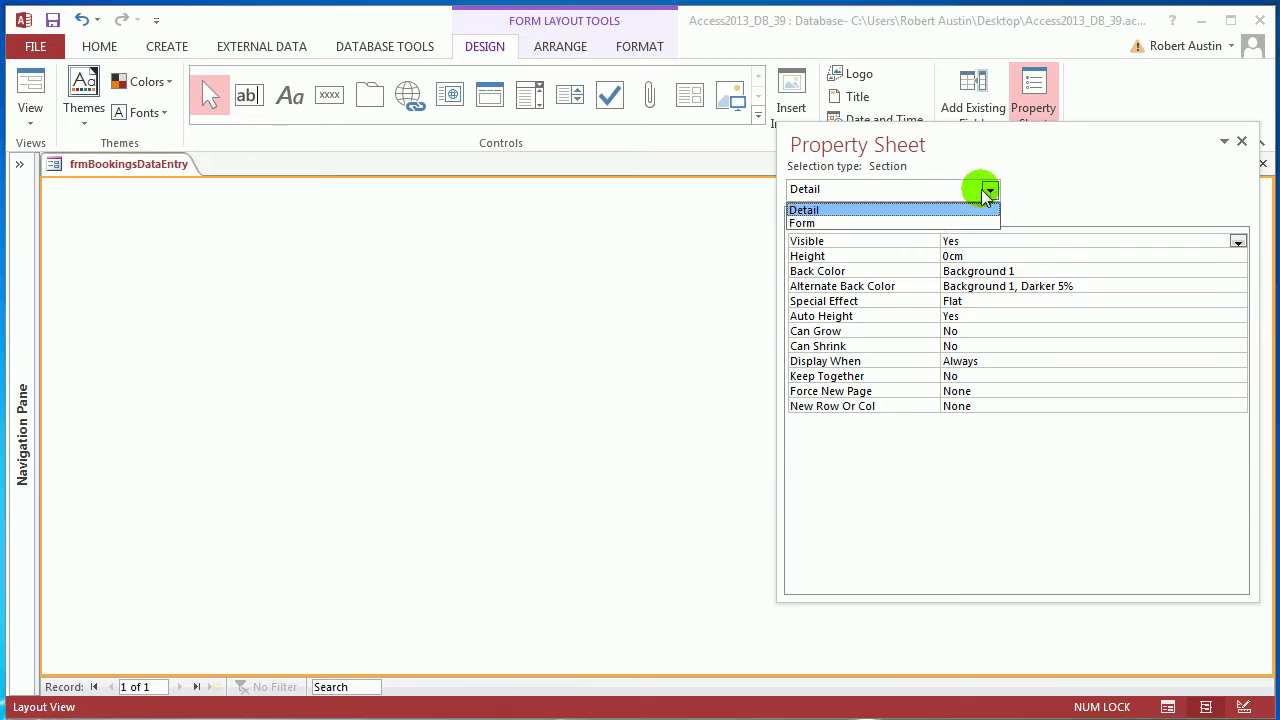
pyautogui.click(914, 222)
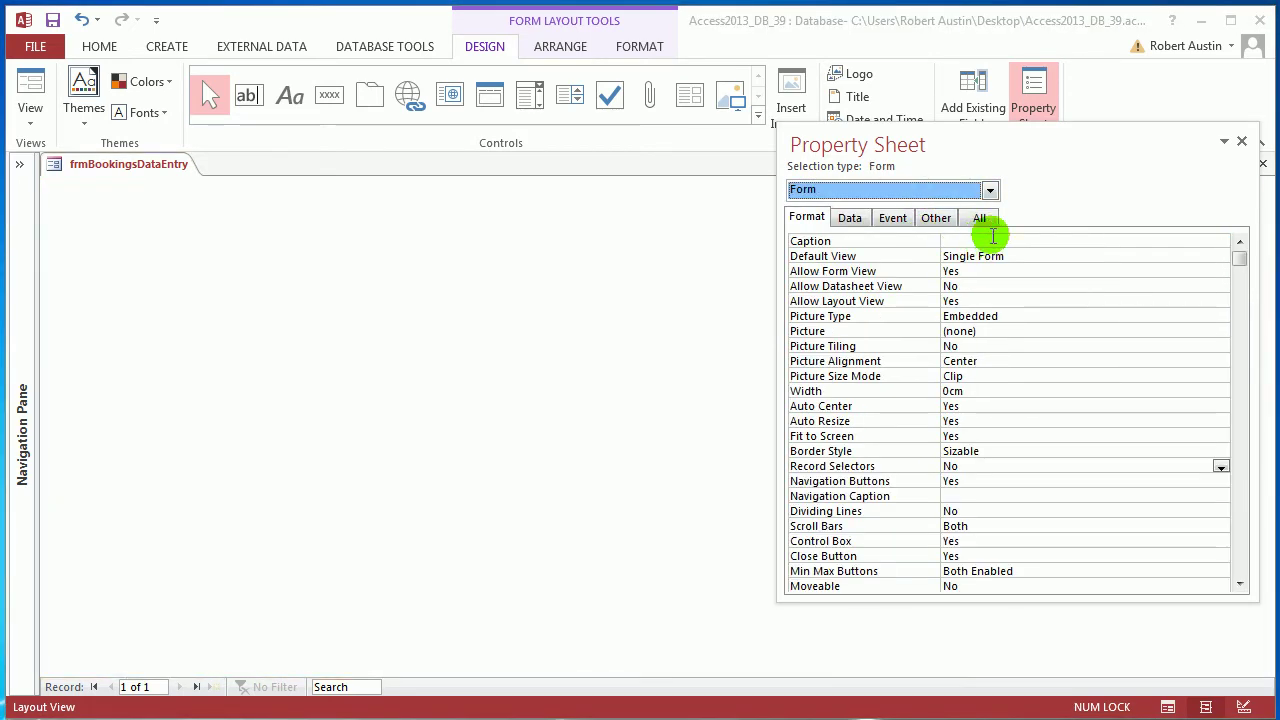
pyautogui.click(1000, 240)
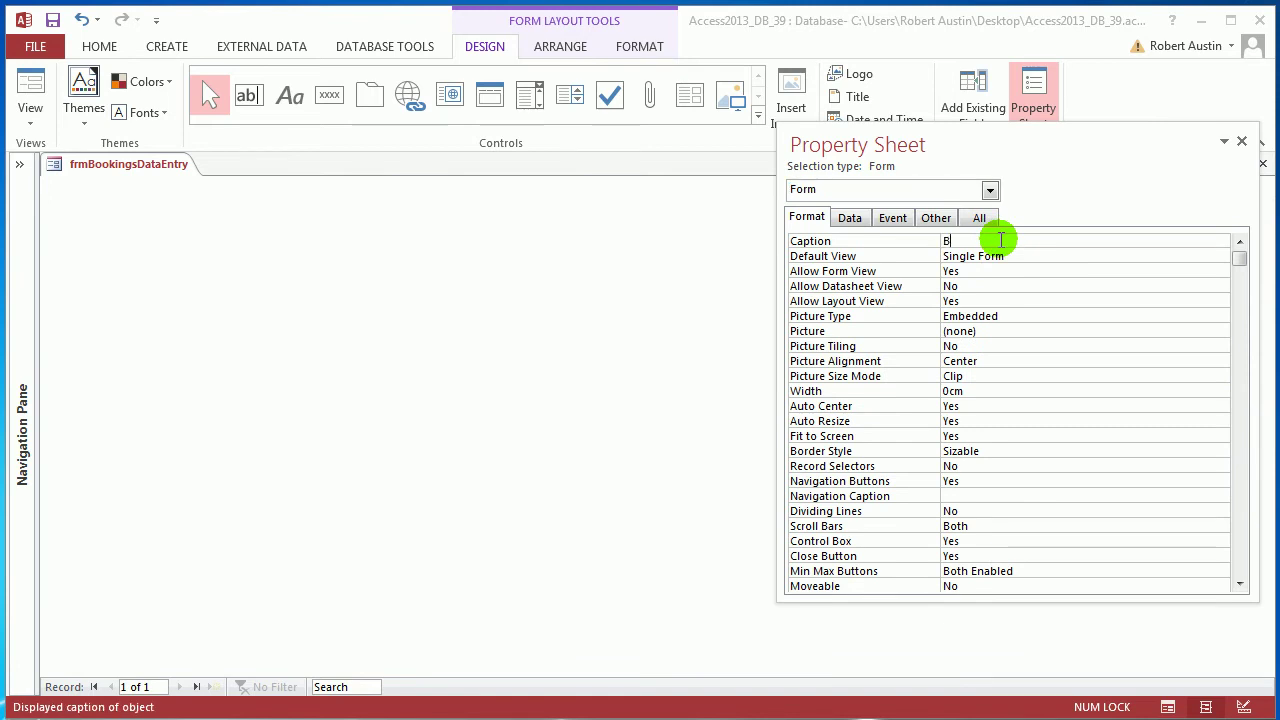
pyautogui.write('Bookings')
pyautogui.press('Return')
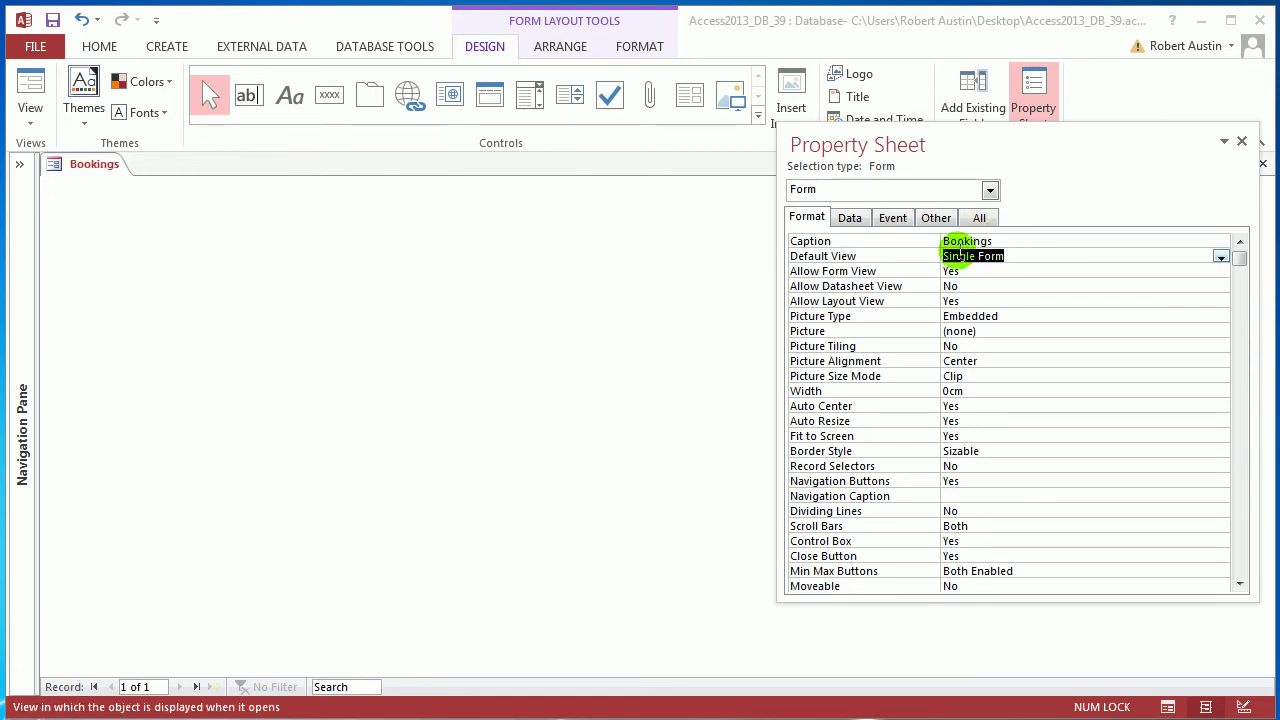
pyautogui.click(850, 217)
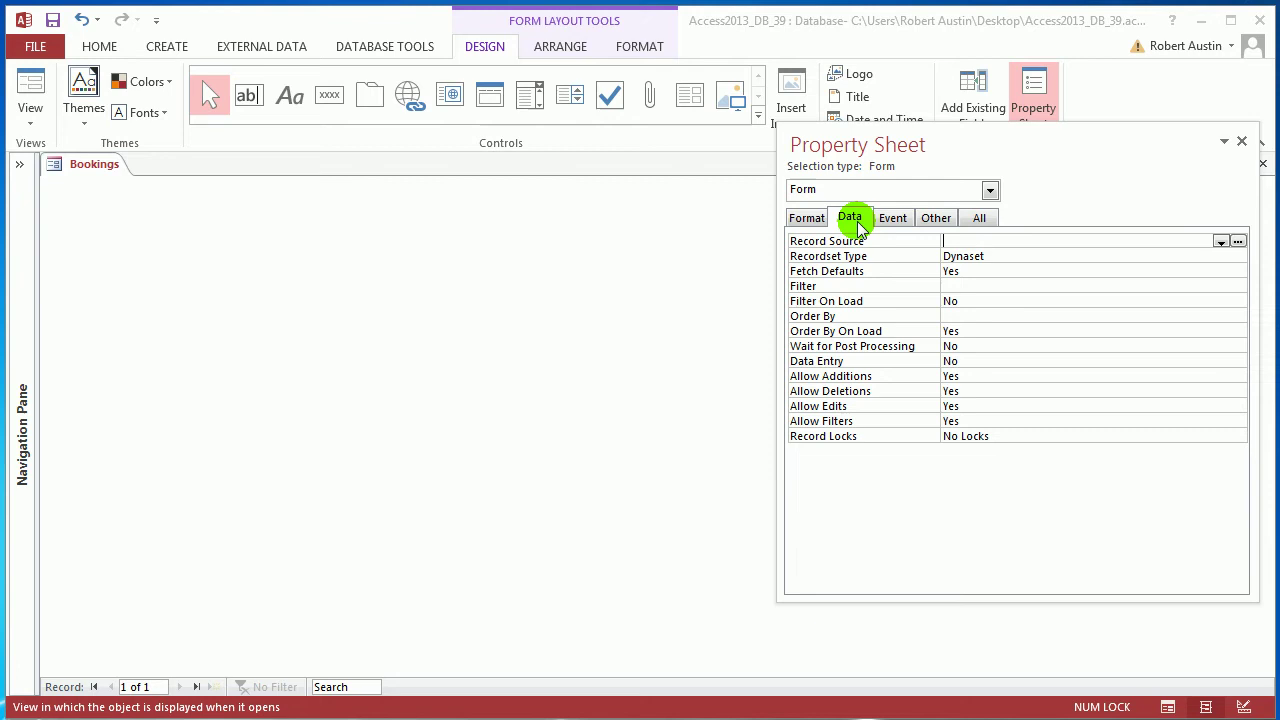
# Set Record Source to tblBookings and add BookingID, BookingDate and GuestID_FK fields to the form
pyautogui.click(1220, 242)
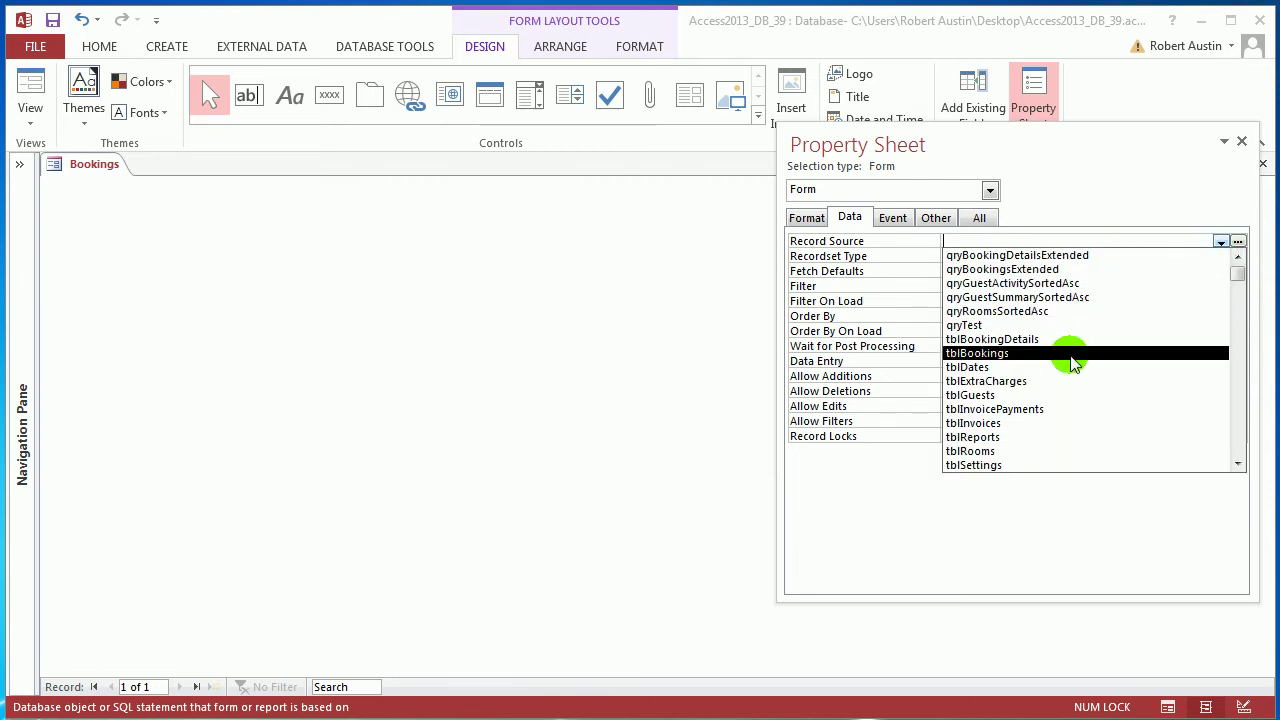
pyautogui.click(1000, 353)
pyautogui.click(974, 95)
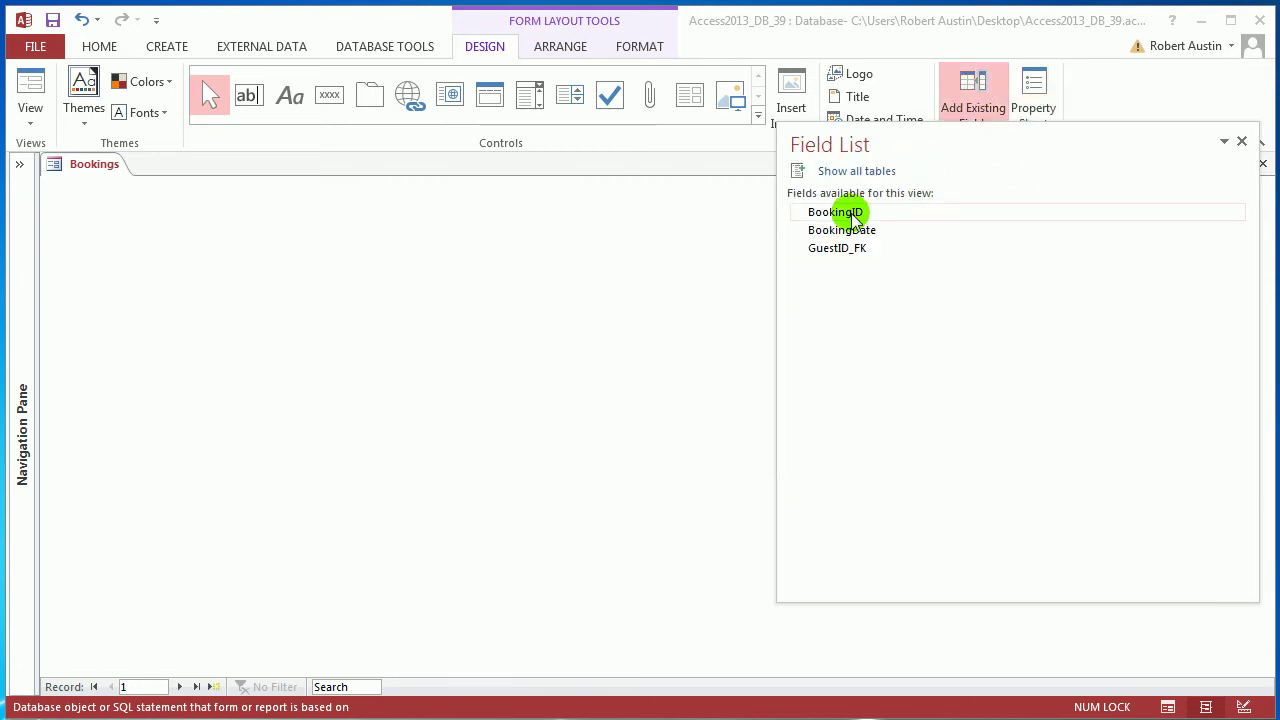
pyautogui.moveTo(845, 220); pyautogui.dragTo(470, 212)
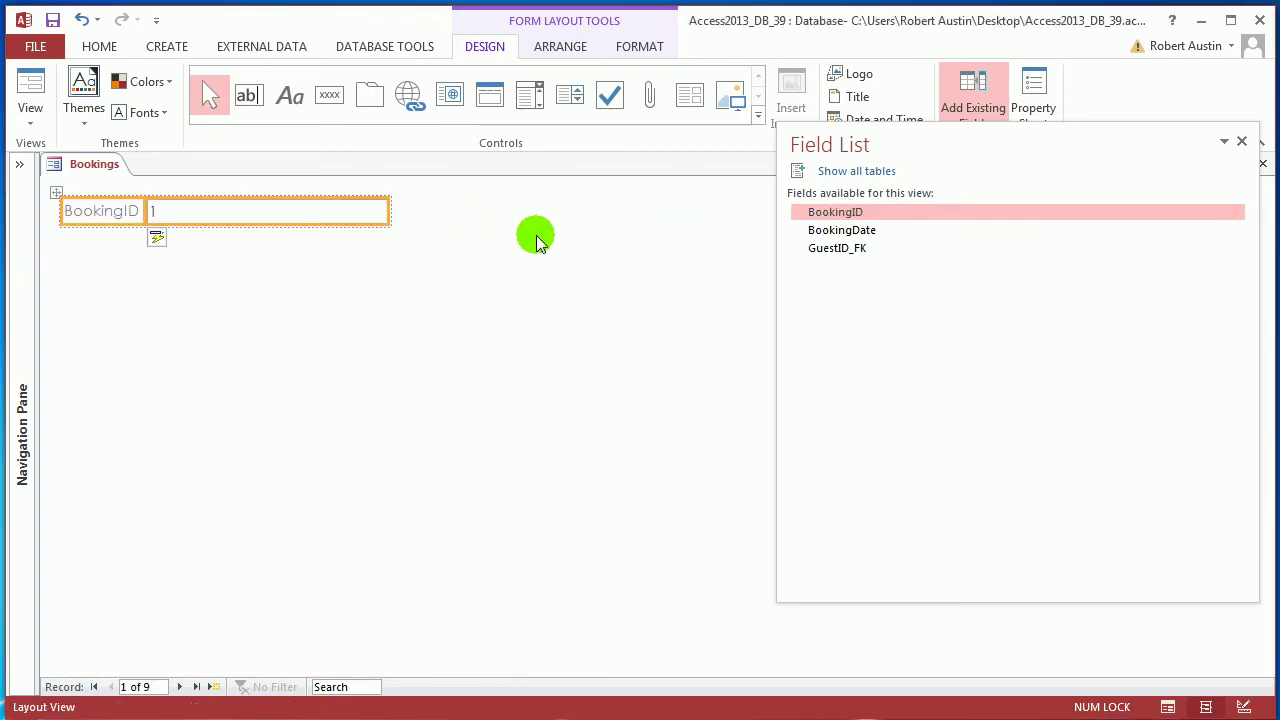
pyautogui.moveTo(846, 238); pyautogui.dragTo(351, 246)
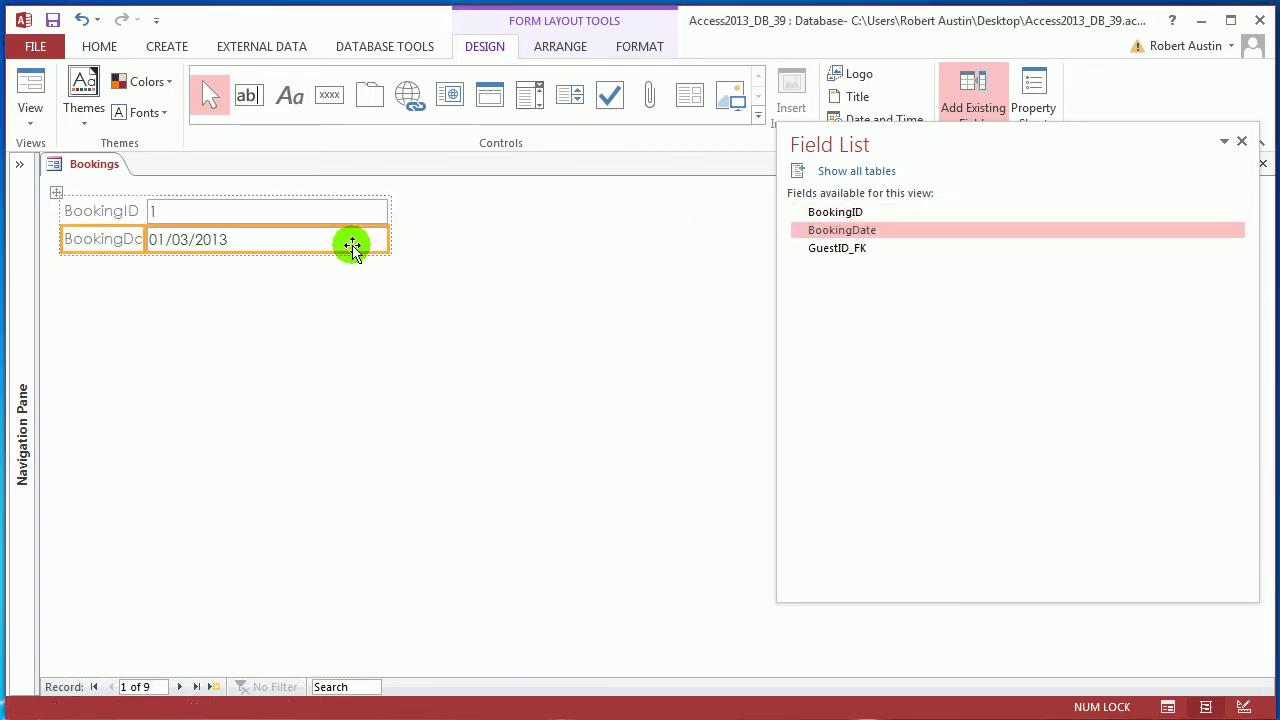
pyautogui.moveTo(826, 256); pyautogui.dragTo(314, 271)
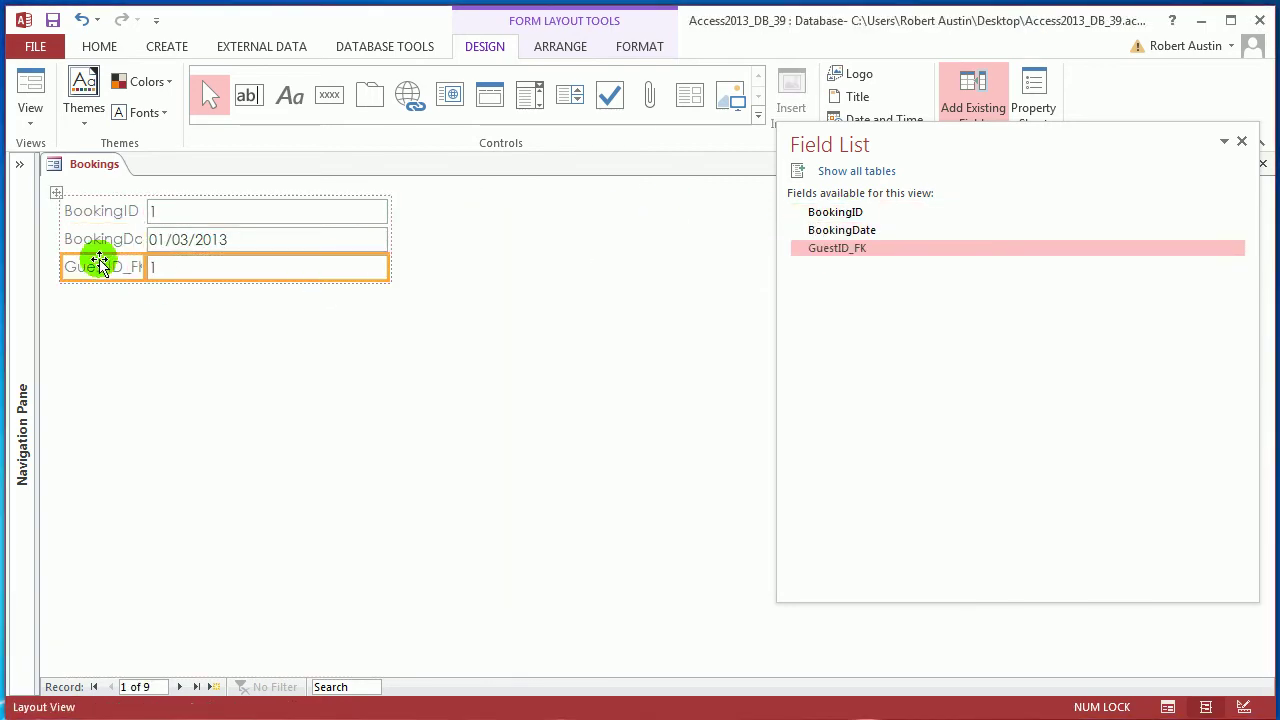
# Select the BookingDate label and begin editing its text
pyautogui.click(137, 245)
pyautogui.doubleClick(145, 240)
pyautogui.click(114, 240)
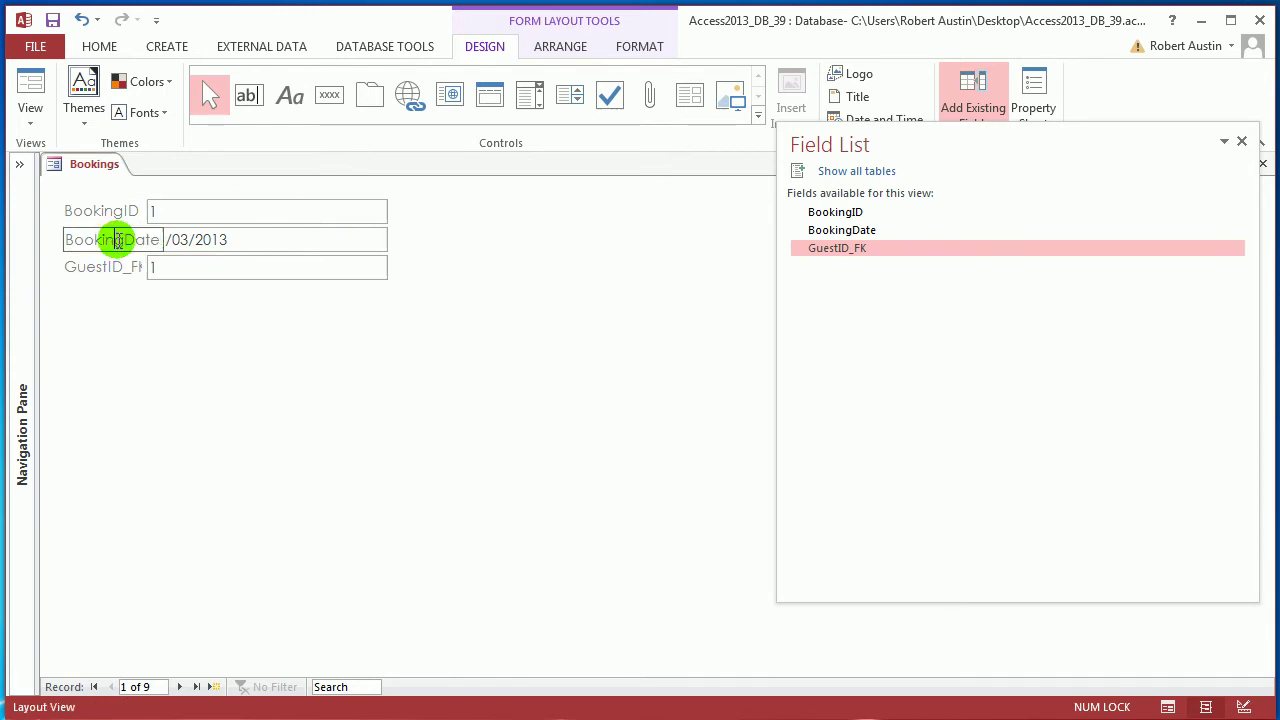
pyautogui.doubleClick(118, 245)
# Shorten the BookingDate and BookingID labels to Date and ID
pyautogui.moveTo(128, 240); pyautogui.dragTo(10, 248)
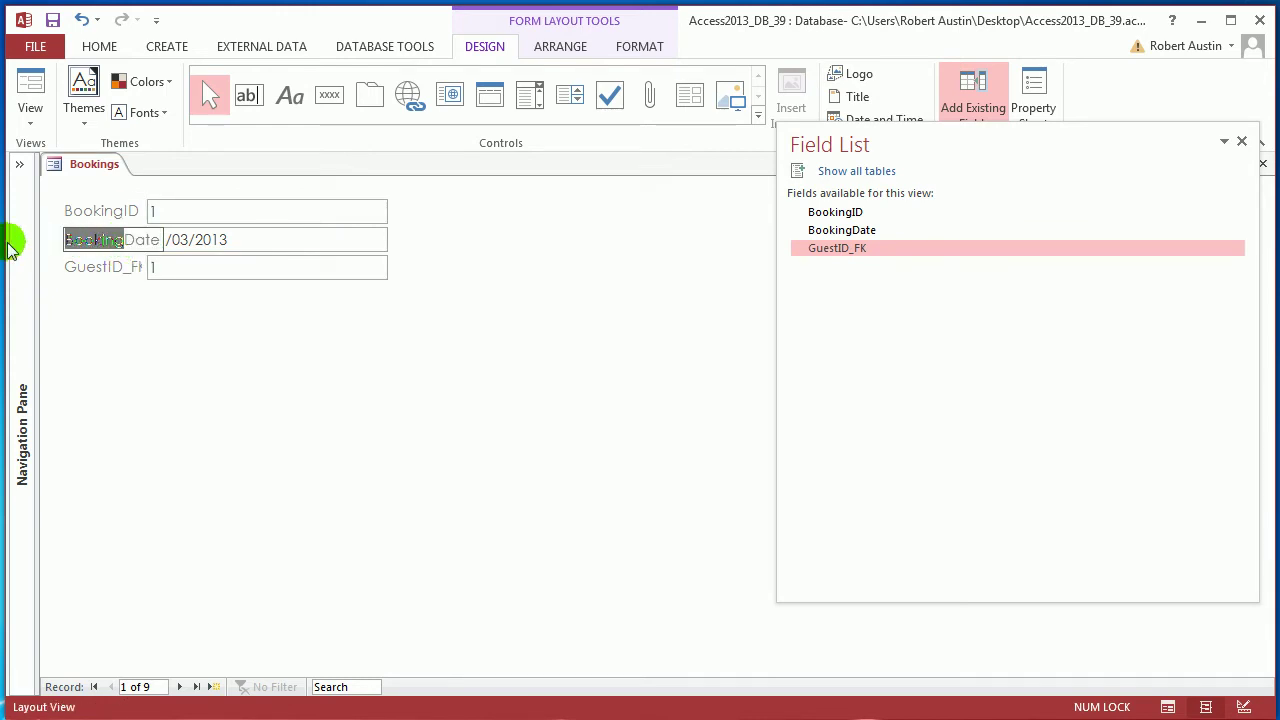
pyautogui.press('Delete')
pyautogui.click(138, 312)
pyautogui.click(118, 213)
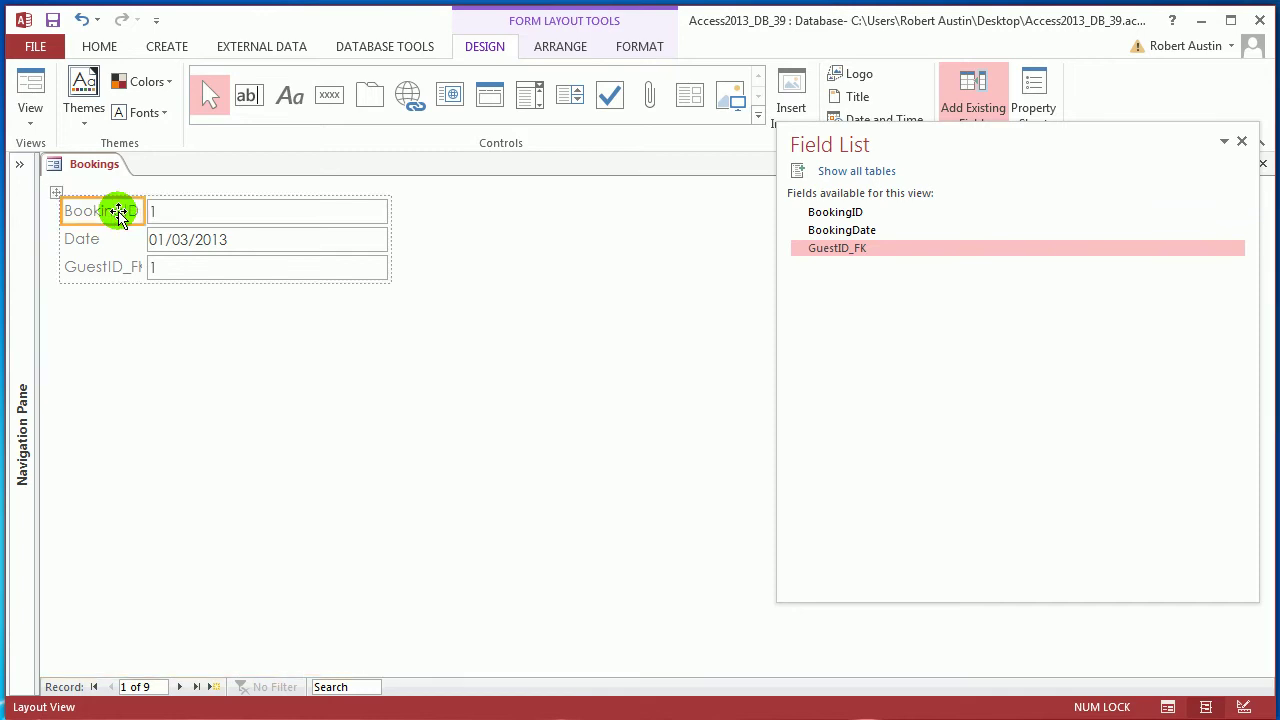
pyautogui.doubleClick(118, 213)
pyautogui.moveTo(123, 213); pyautogui.dragTo(33, 218)
pyautogui.press('Delete')
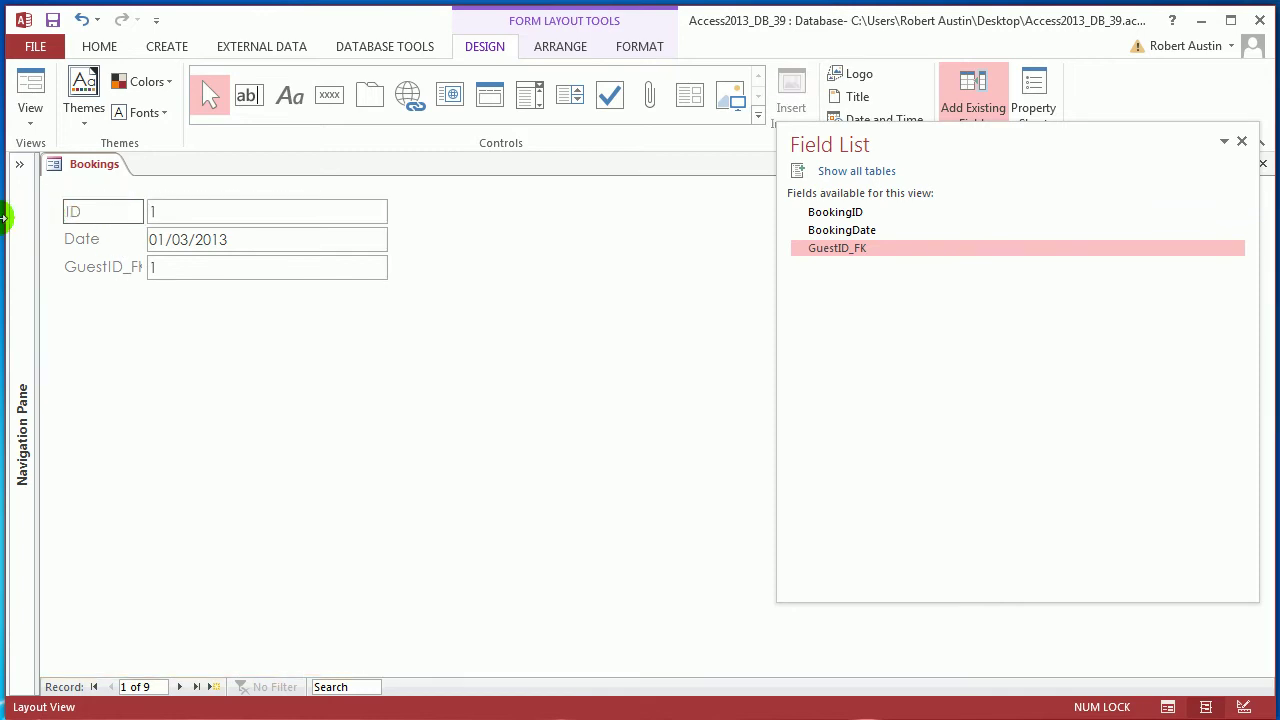
pyautogui.click(286, 323)
# Rename the GuestID_FK label to Guest
pyautogui.click(128, 270)
pyautogui.doubleClick(118, 270)
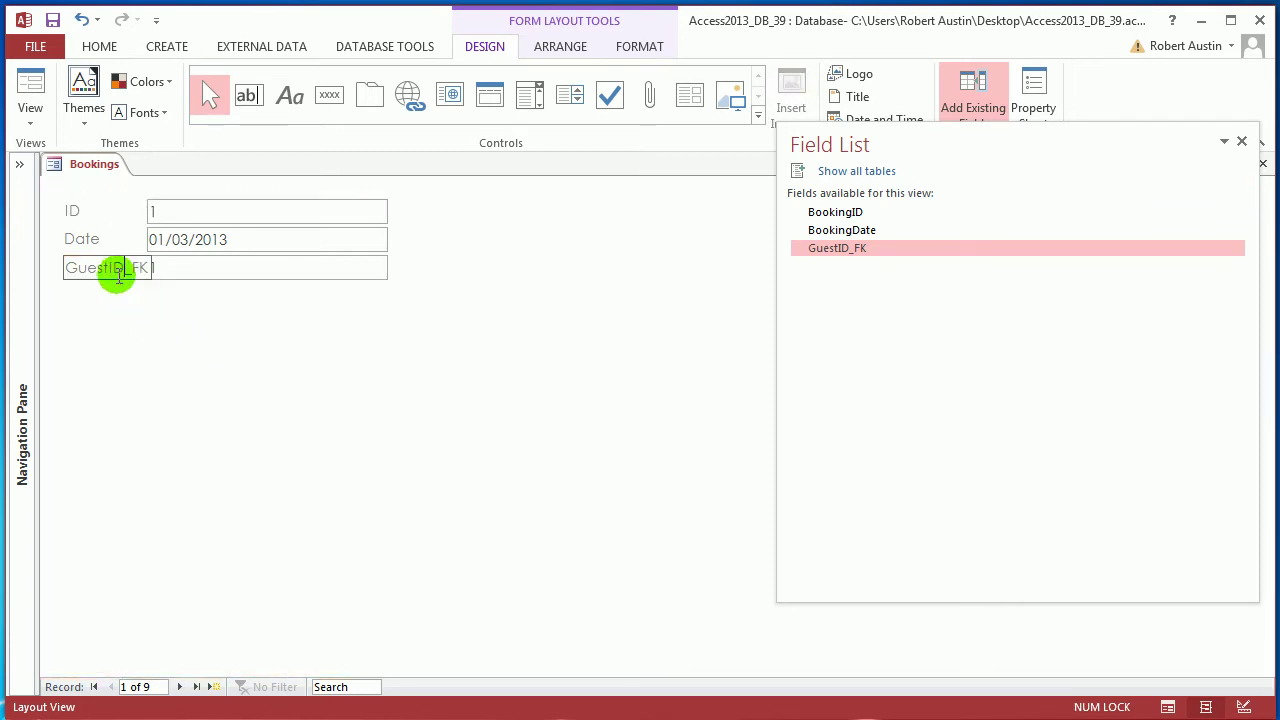
pyautogui.moveTo(110, 268); pyautogui.dragTo(170, 278)
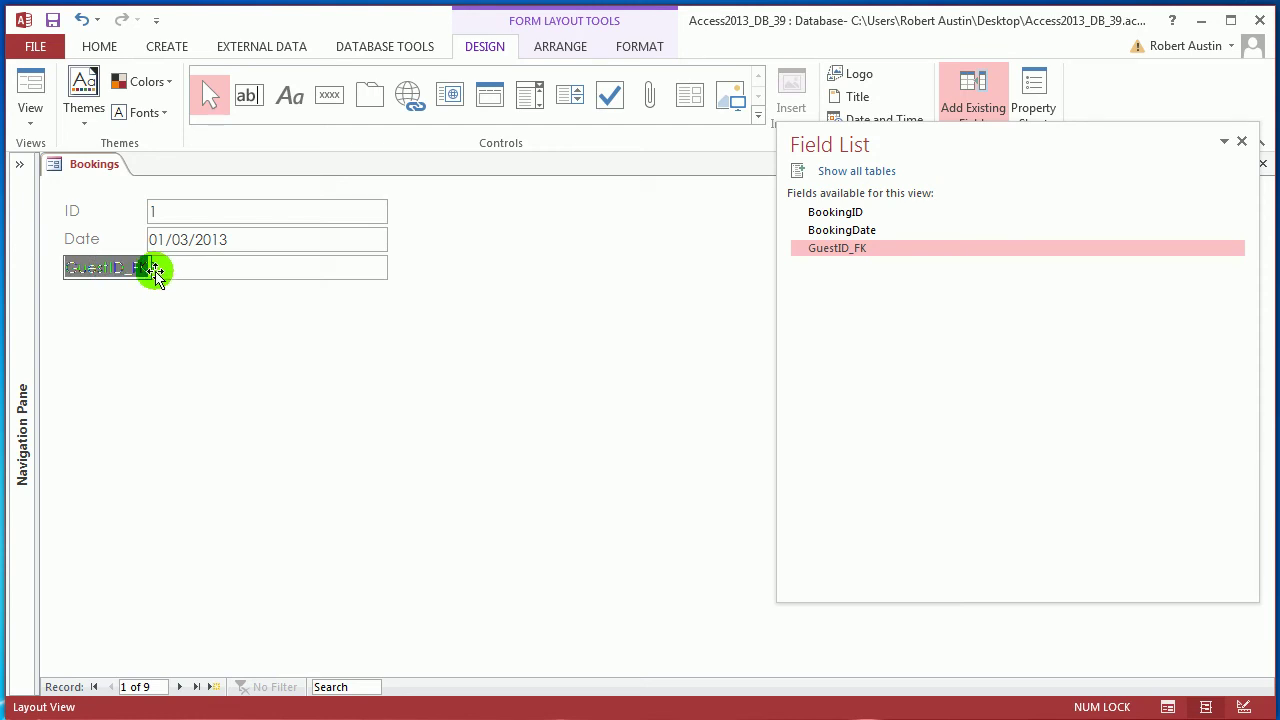
pyautogui.write('G')
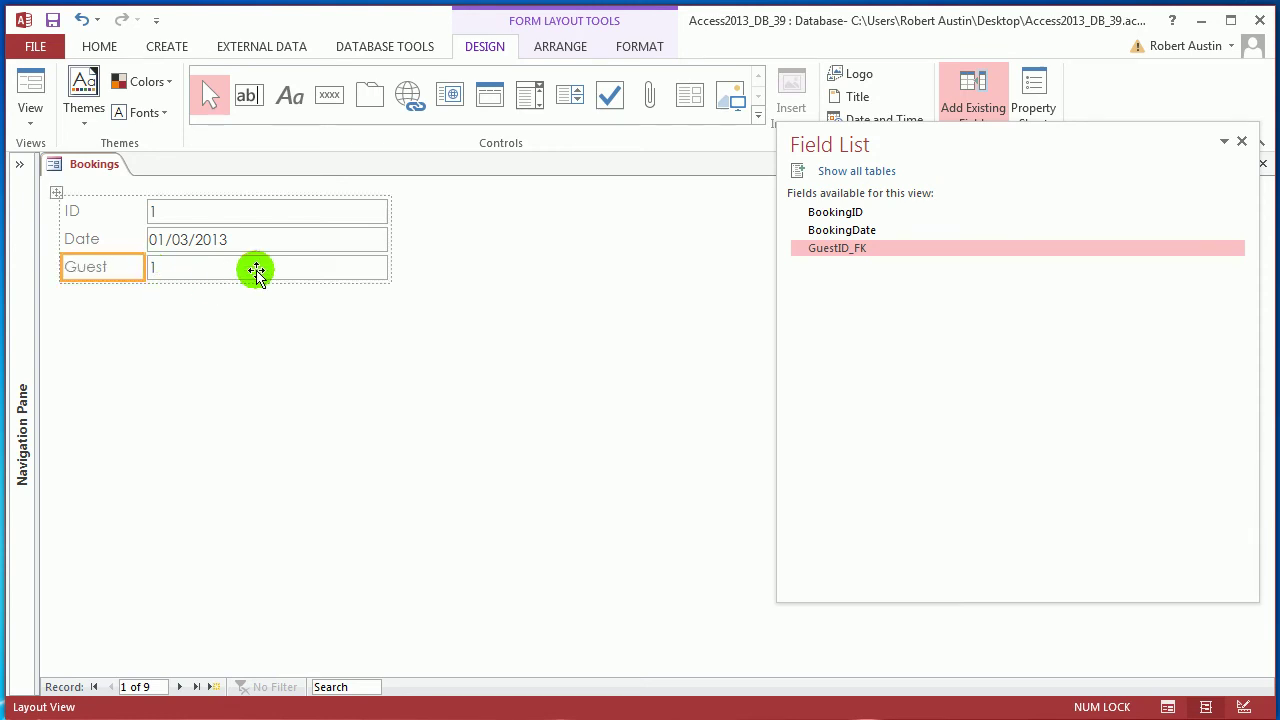
pyautogui.click(254, 271)
# Change the Guest text box to a combo box and open its Row Source query builder
pyautogui.rightClick(256, 273)
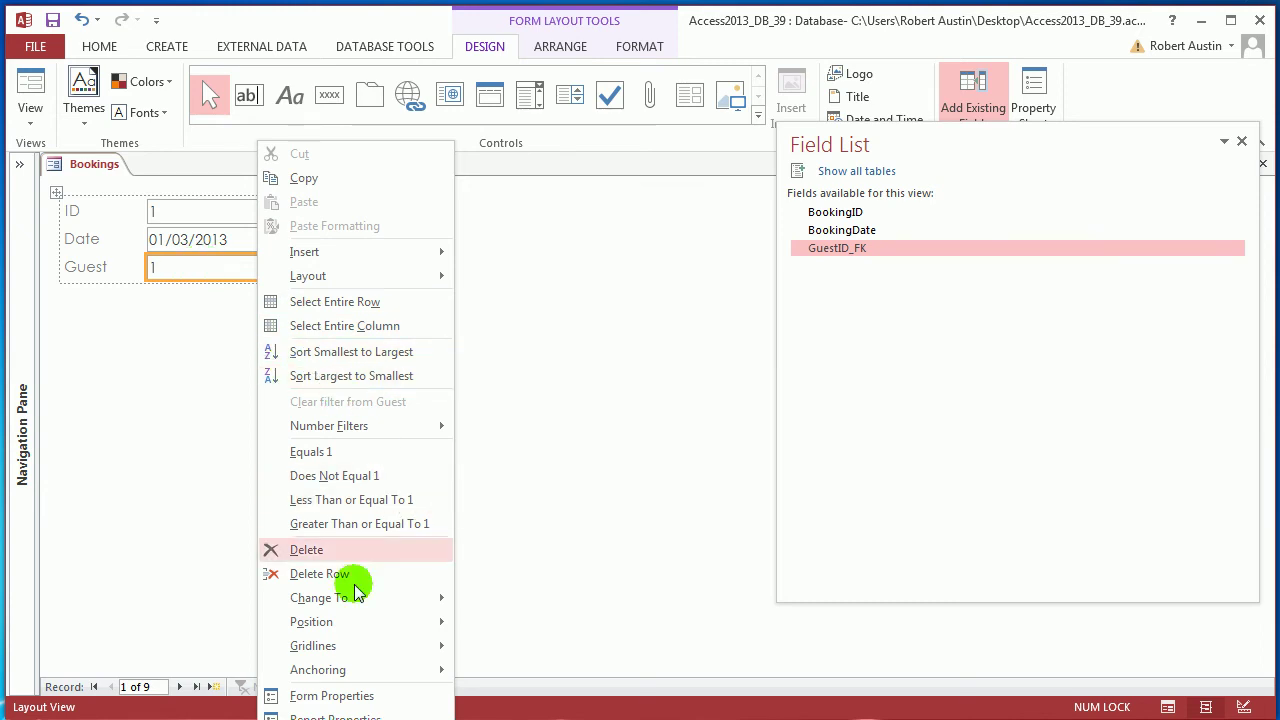
pyautogui.moveTo(395, 608)
pyautogui.click(510, 623)
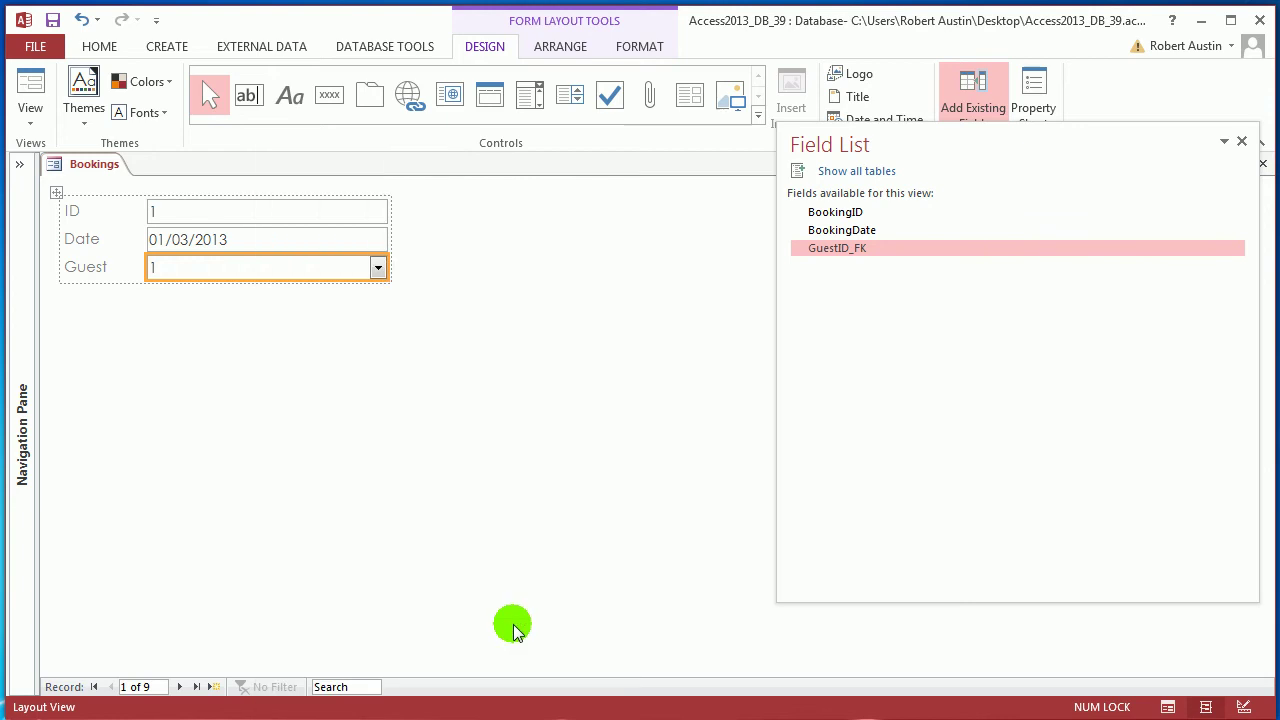
pyautogui.press('F4')
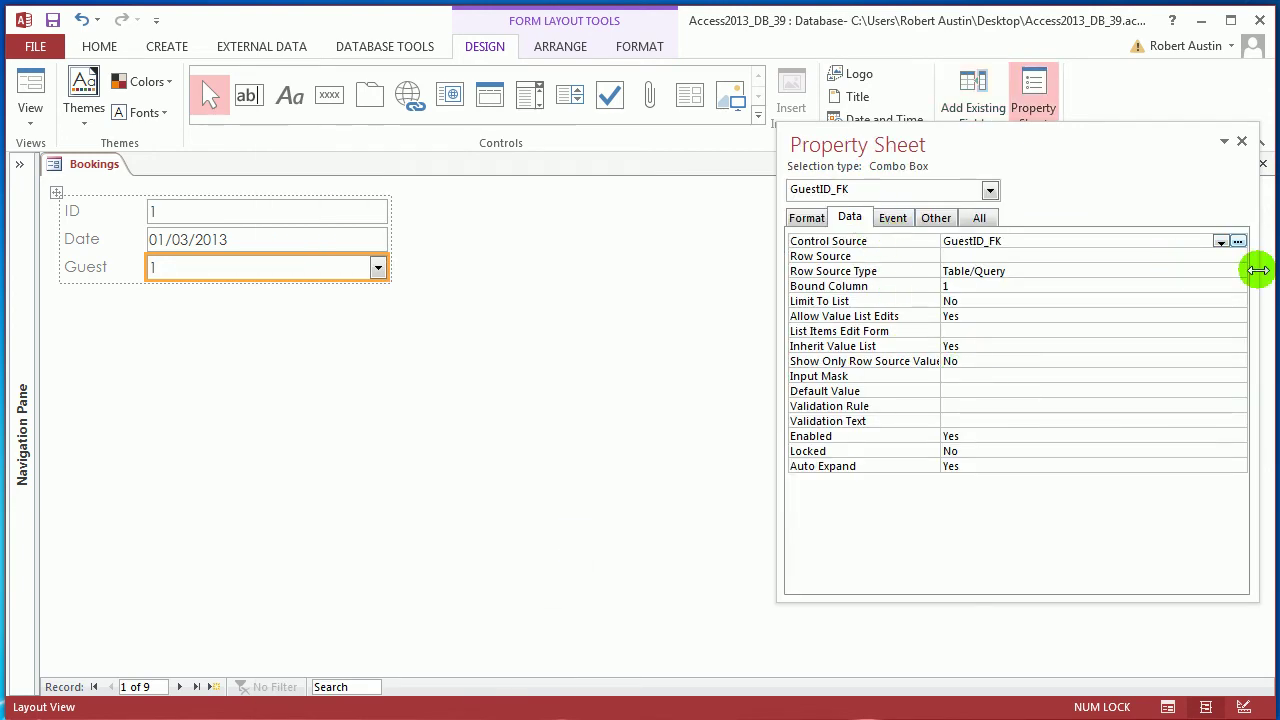
pyautogui.click(1080, 258)
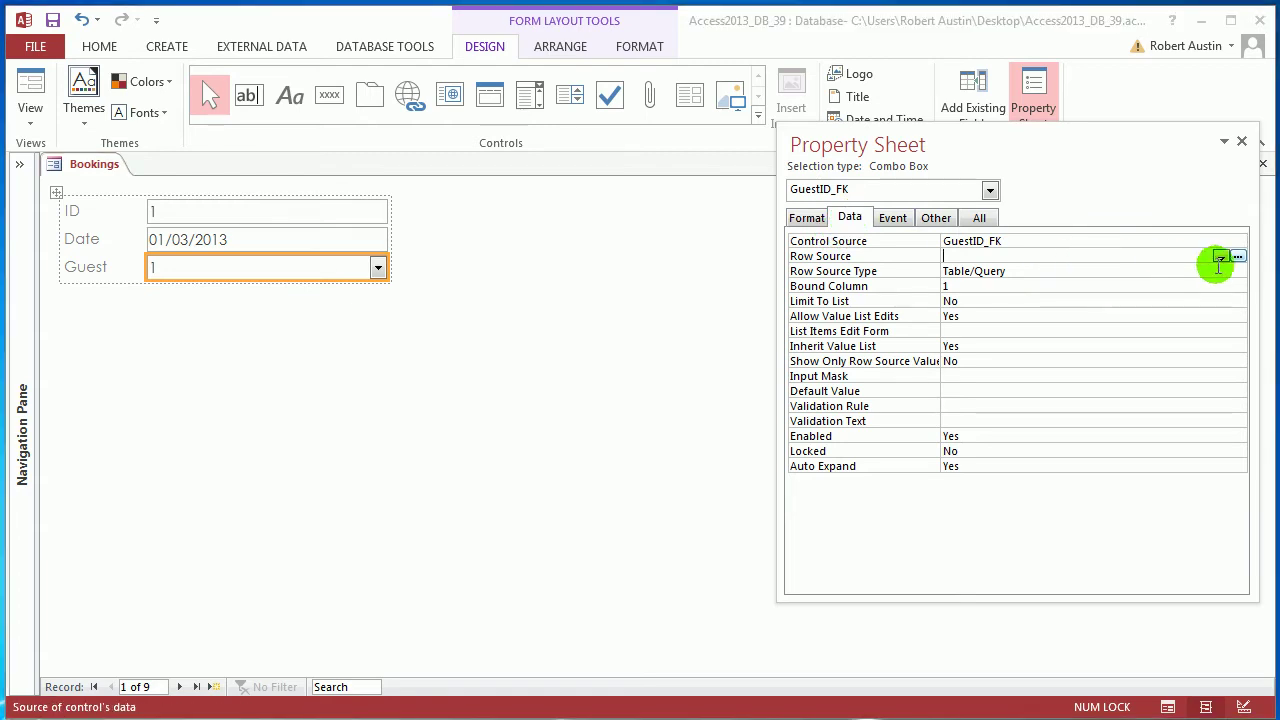
pyautogui.click(1238, 257)
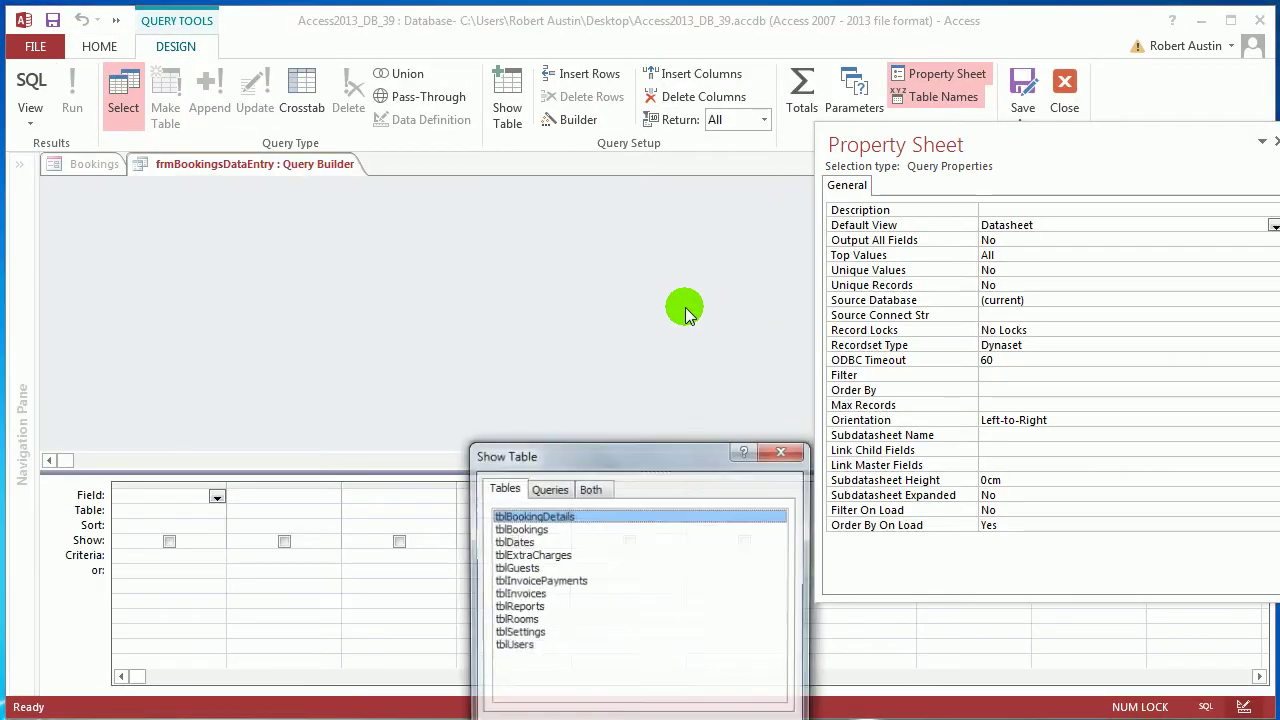
# Add tblGuests to the Query Builder and put GuestID in the first column
pyautogui.moveTo(629, 447); pyautogui.dragTo(478, 252)
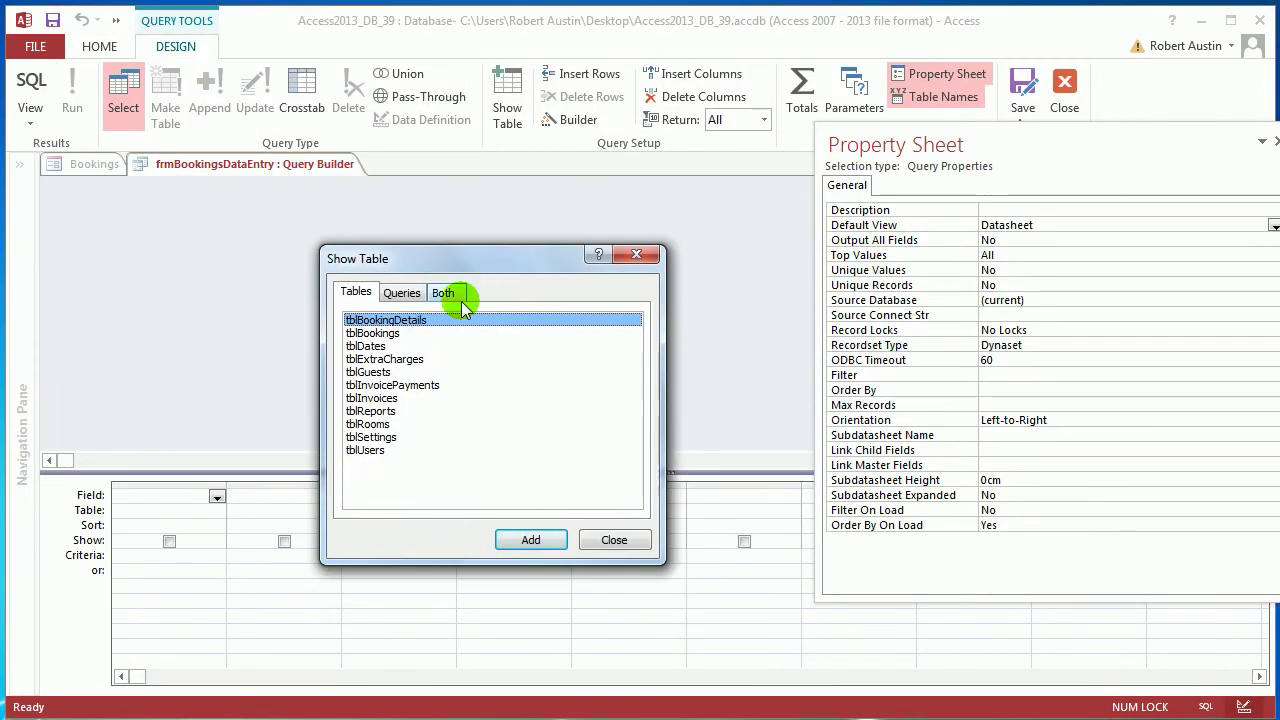
pyautogui.click(365, 372)
pyautogui.click(538, 539)
pyautogui.click(614, 540)
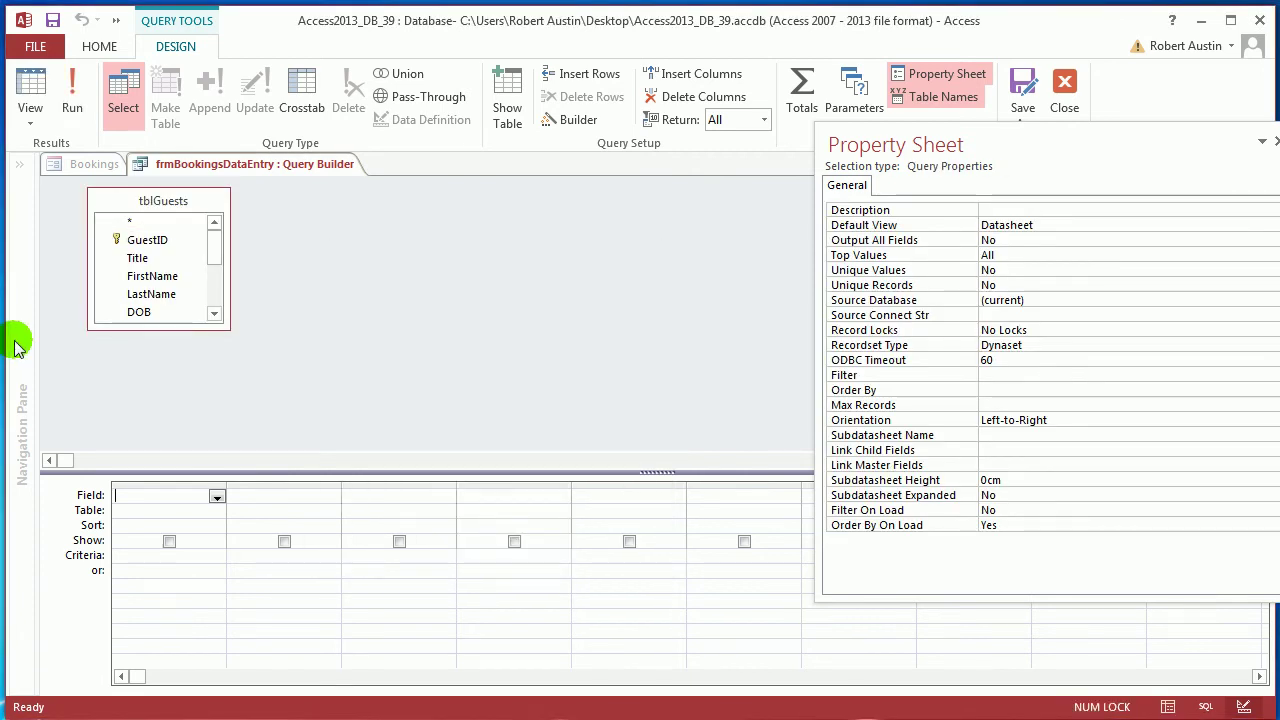
pyautogui.doubleClick(140, 243)
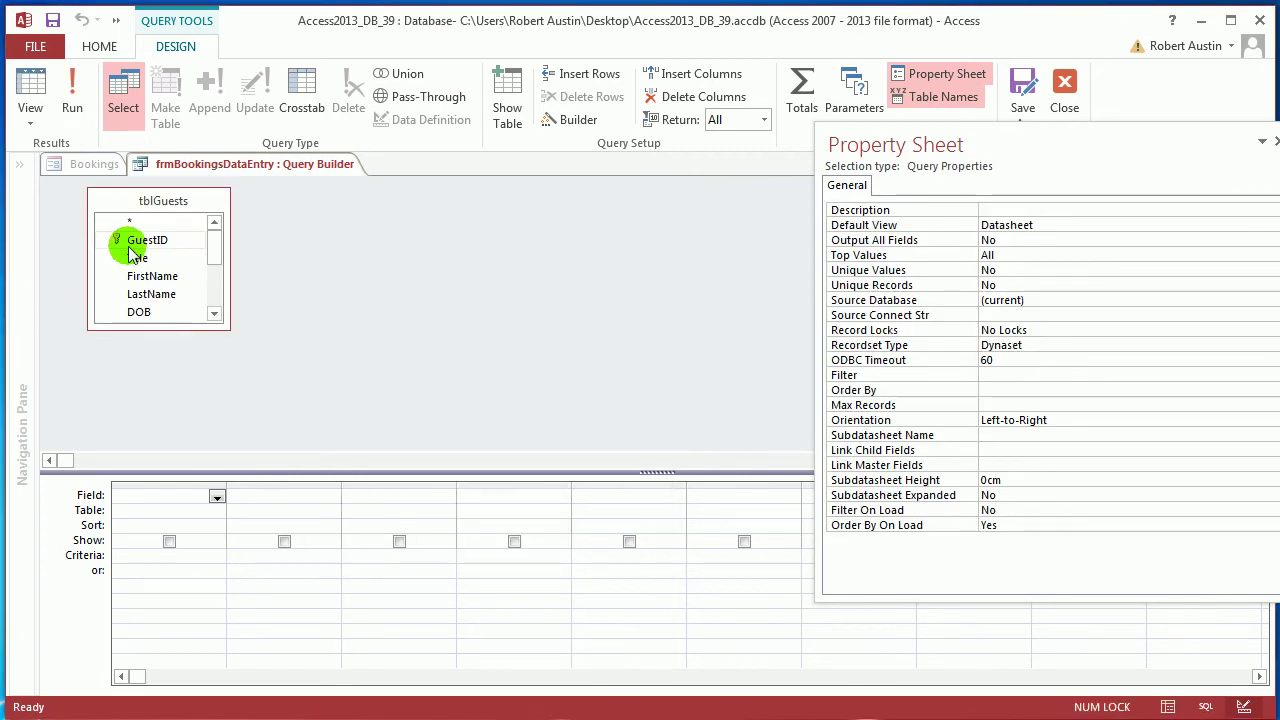
pyautogui.click(286, 488)
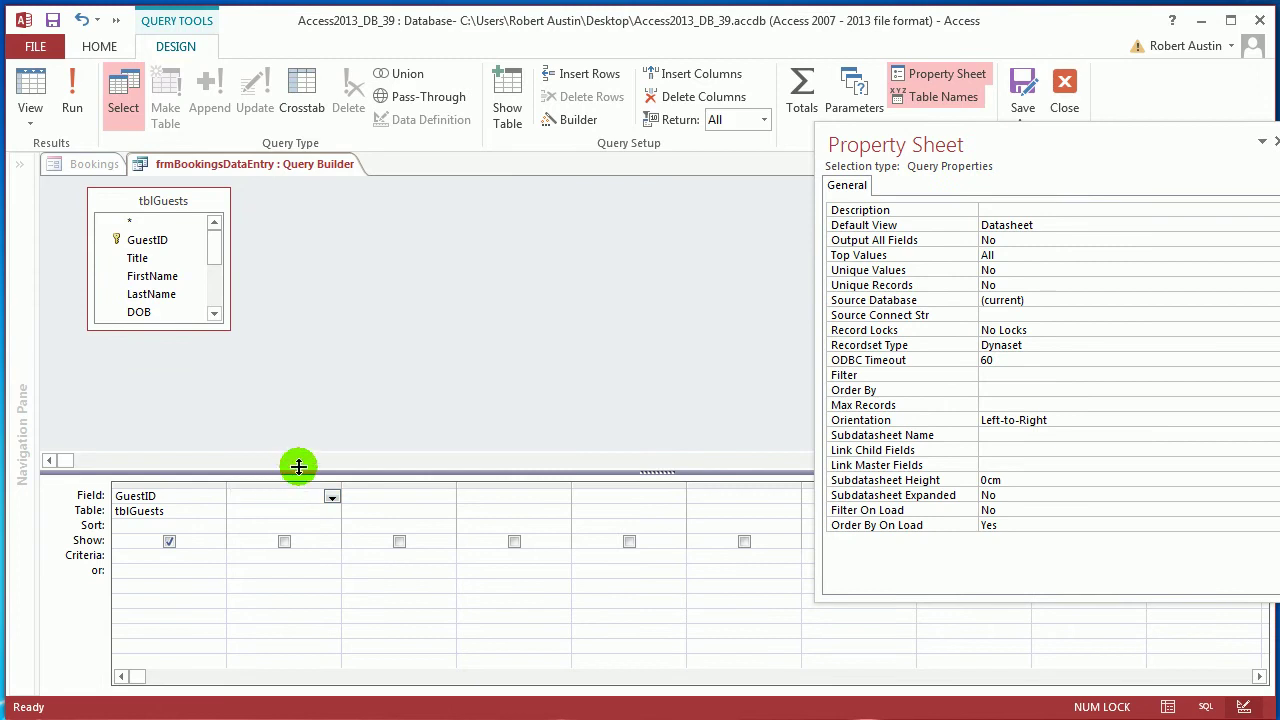
# Add a calculated Guest column combining LastName and FirstName with the Expression Builder
pyautogui.click(564, 124)
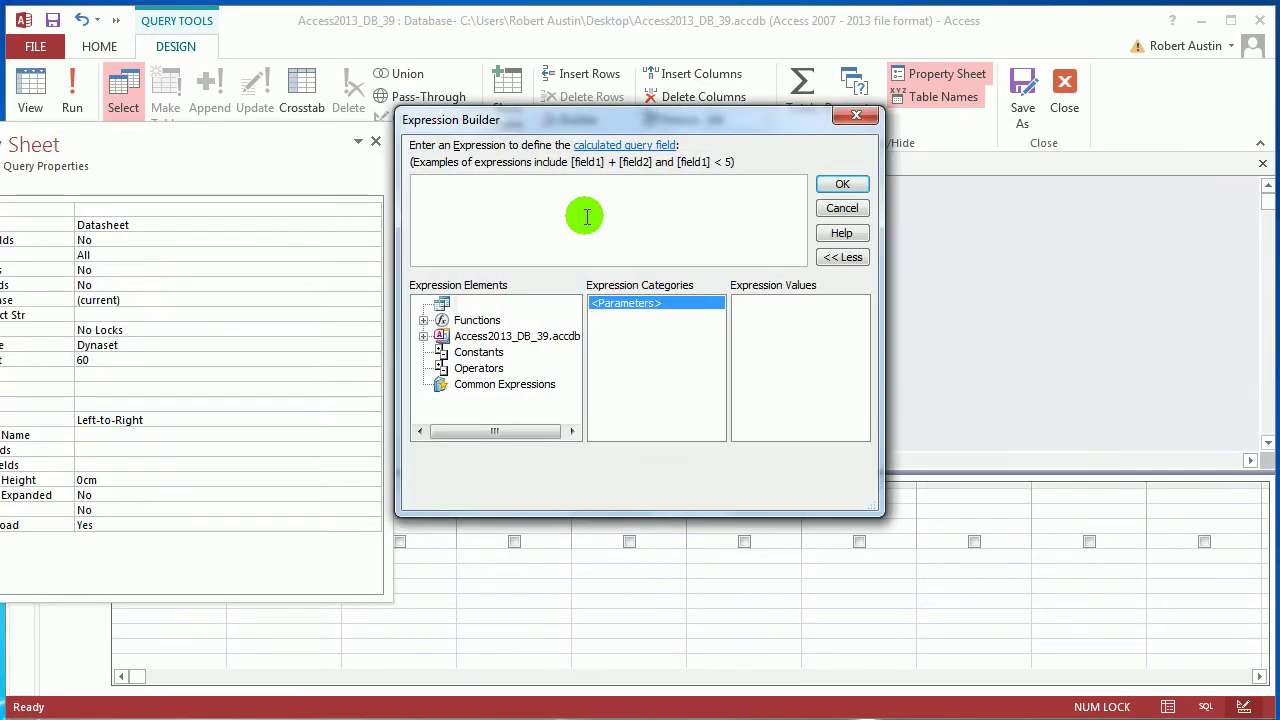
pyautogui.write('Guest: LAstName & ", " &')
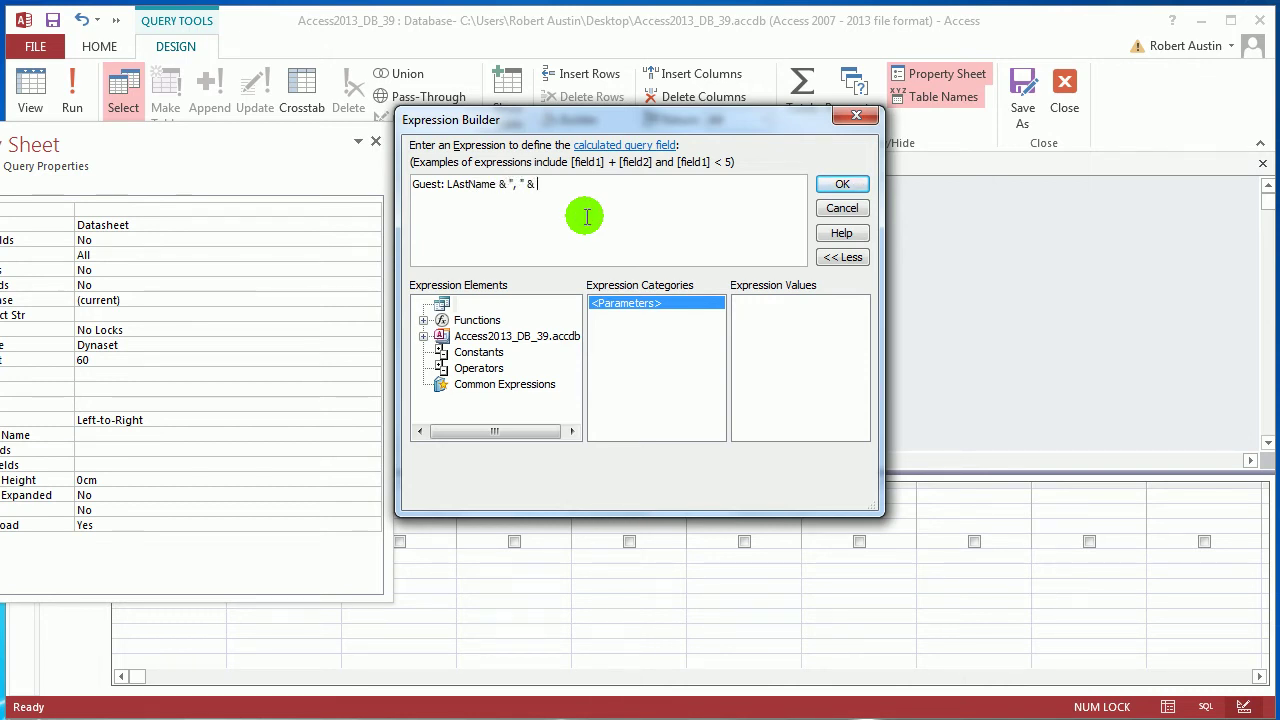
pyautogui.write('FirstName')
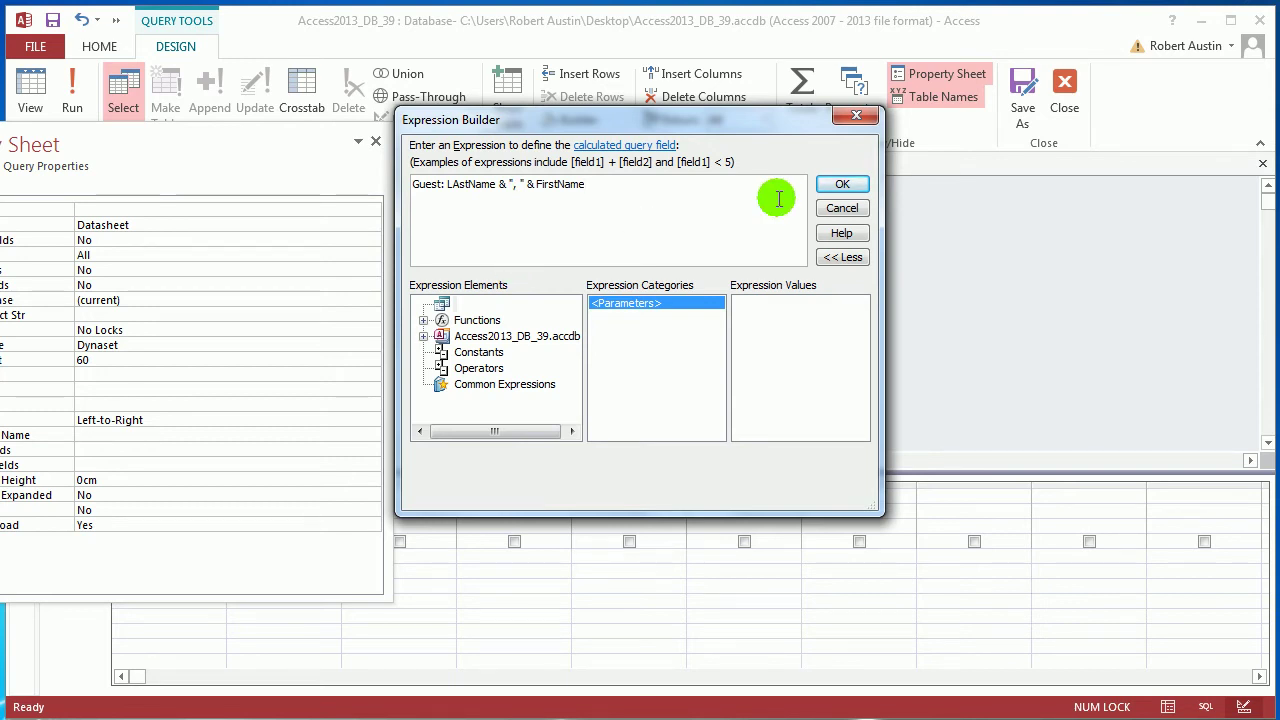
pyautogui.click(853, 186)
pyautogui.click(374, 141)
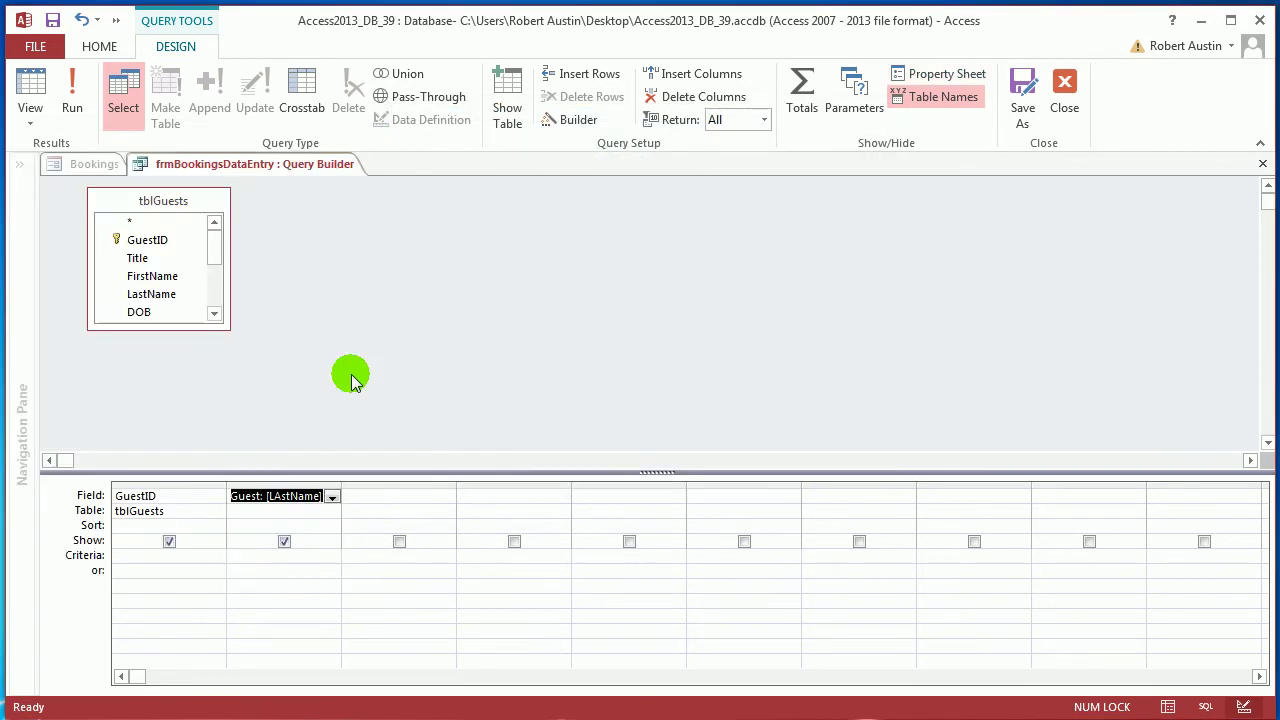
# Sort Guest ascending, preview the results, then save and close the lookup query
pyautogui.click(331, 523)
pyautogui.click(330, 538)
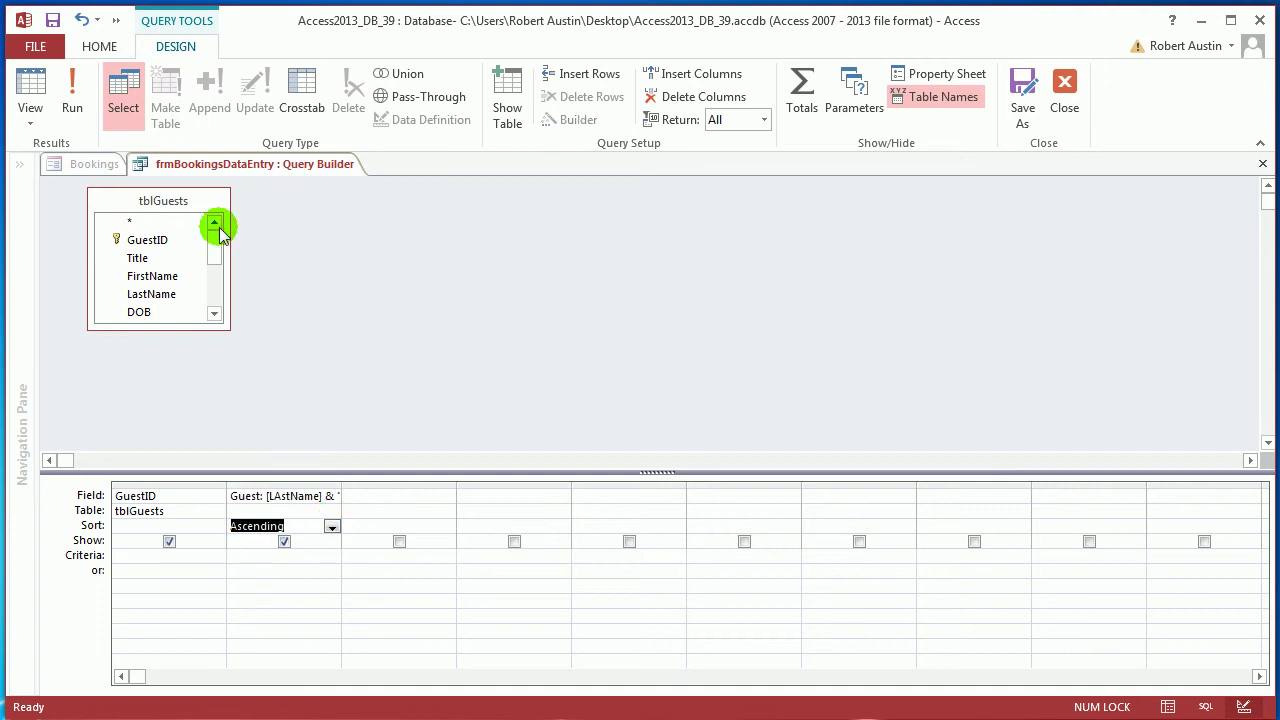
pyautogui.click(68, 90)
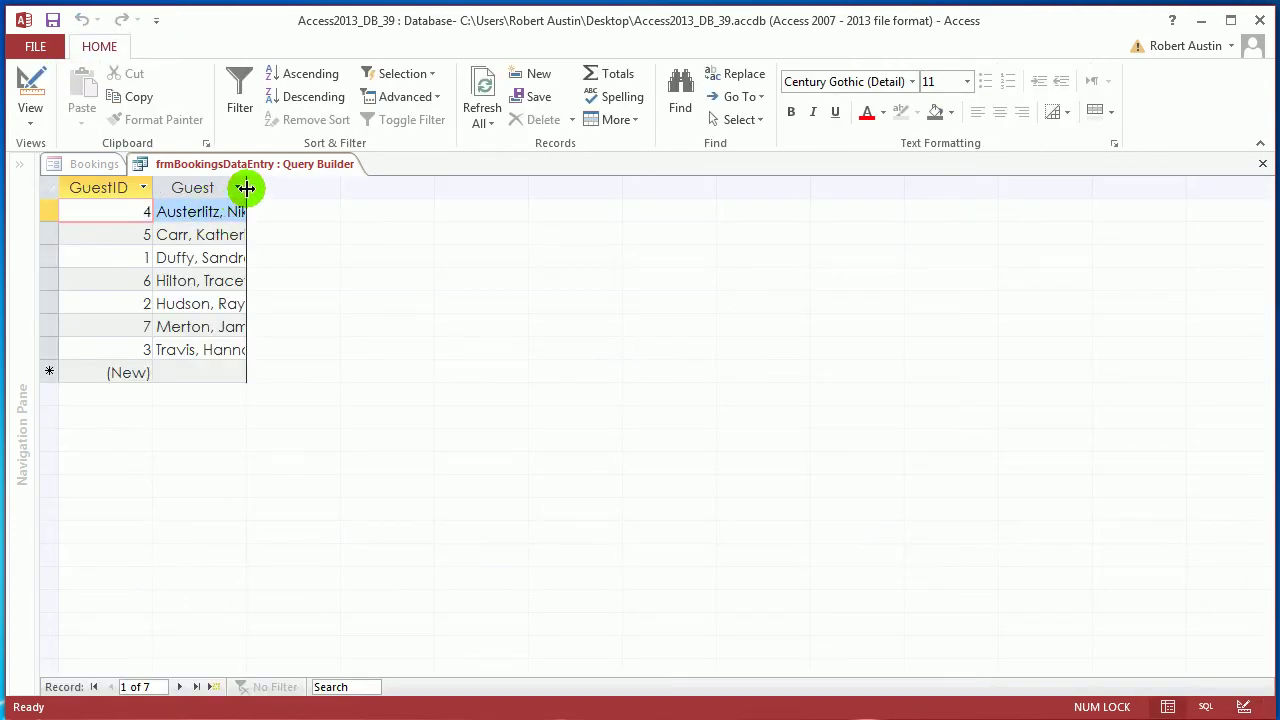
pyautogui.doubleClick(246, 188)
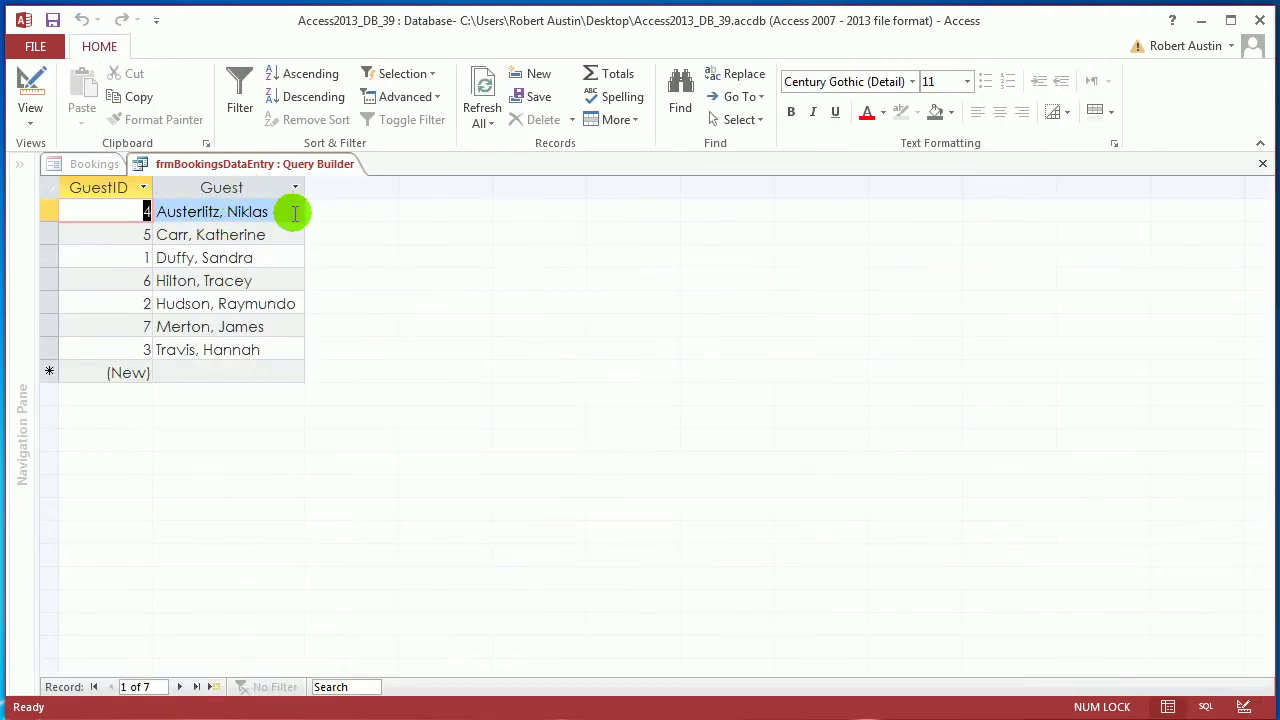
pyautogui.rightClick(262, 170)
pyautogui.click(309, 177)
pyautogui.rightClick(300, 165)
pyautogui.click(309, 201)
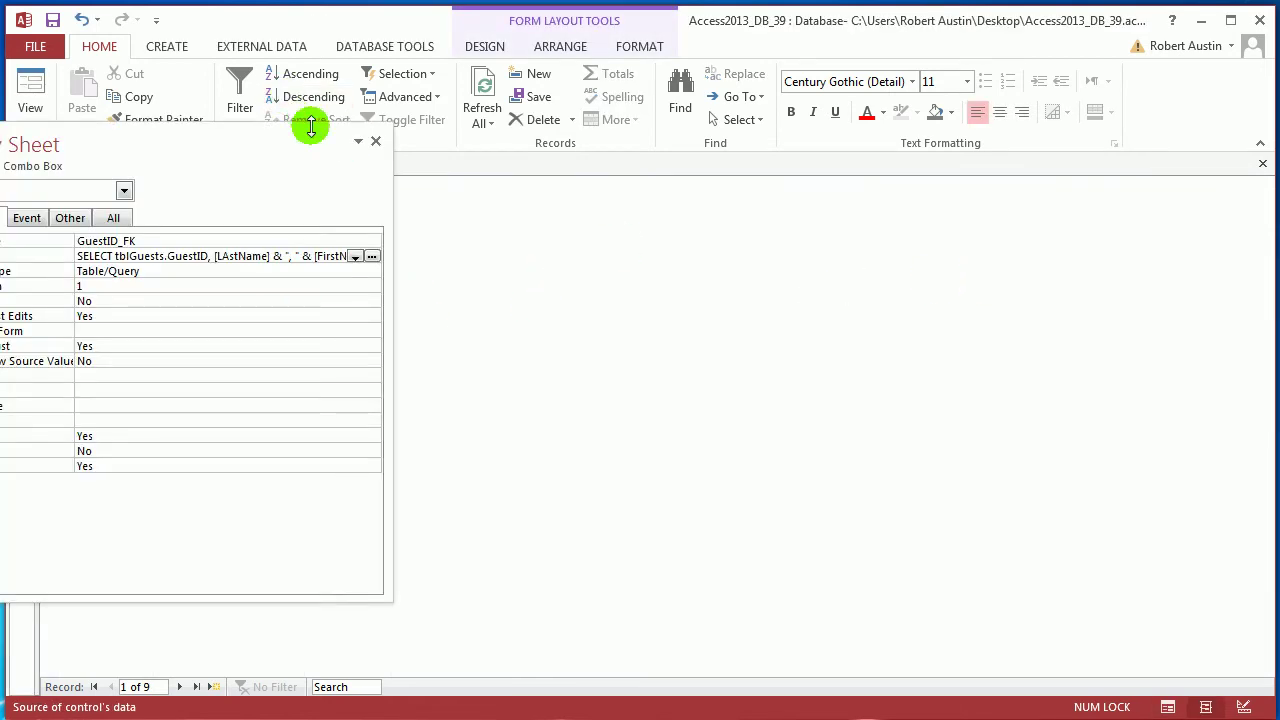
pyautogui.click(376, 142)
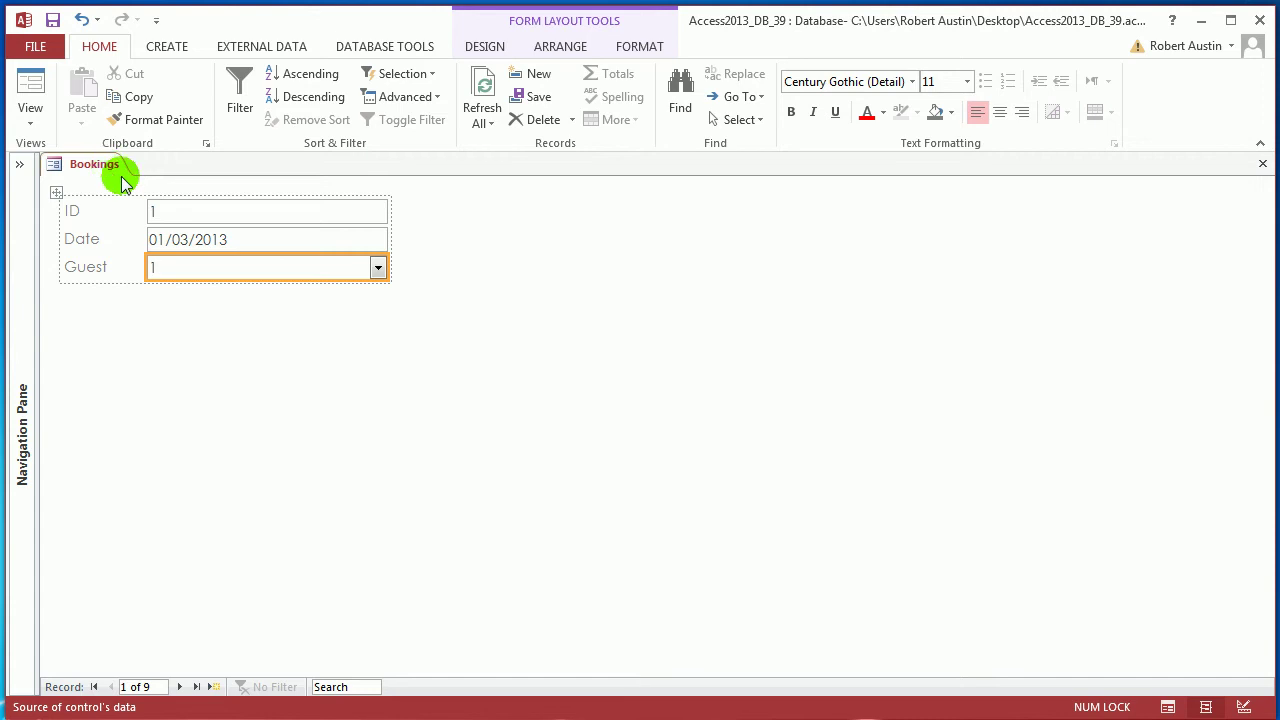
# Set the Guest combo box's Column Count to 2 and Column Widths to 0;4
pyautogui.press('F4')
pyautogui.moveTo(137, 171); pyautogui.dragTo(1033, 190)
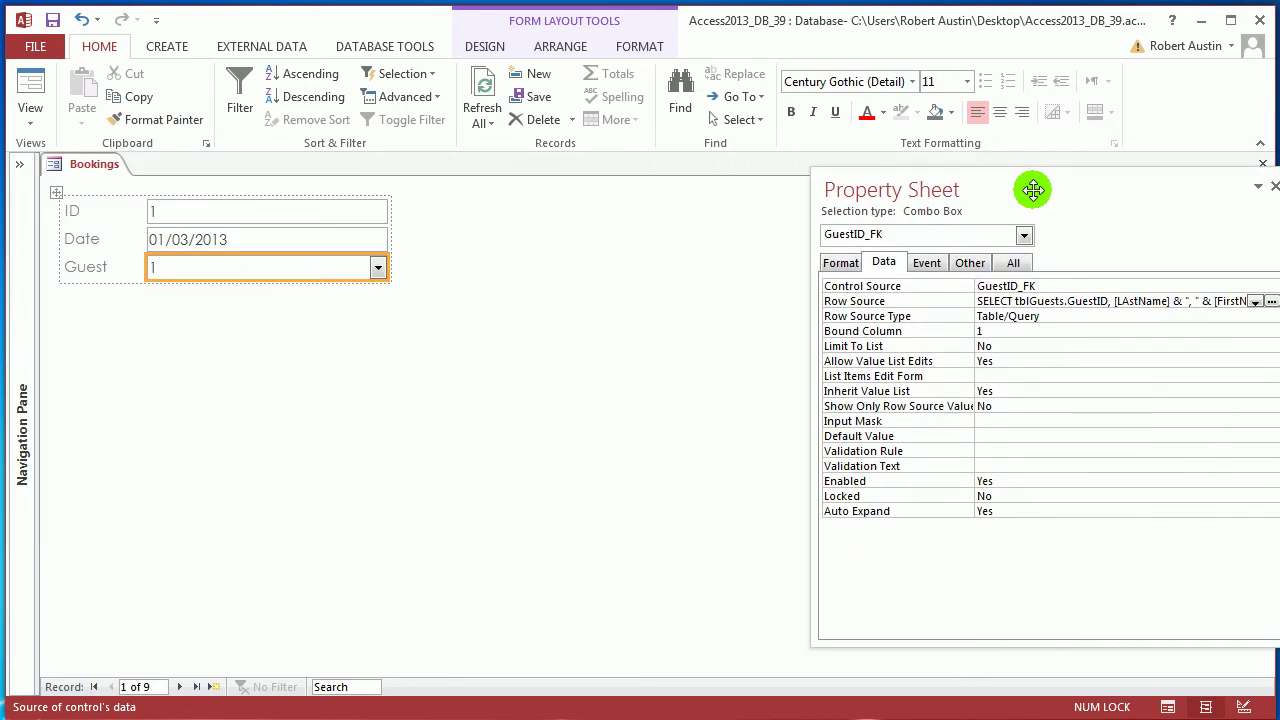
pyautogui.click(840, 263)
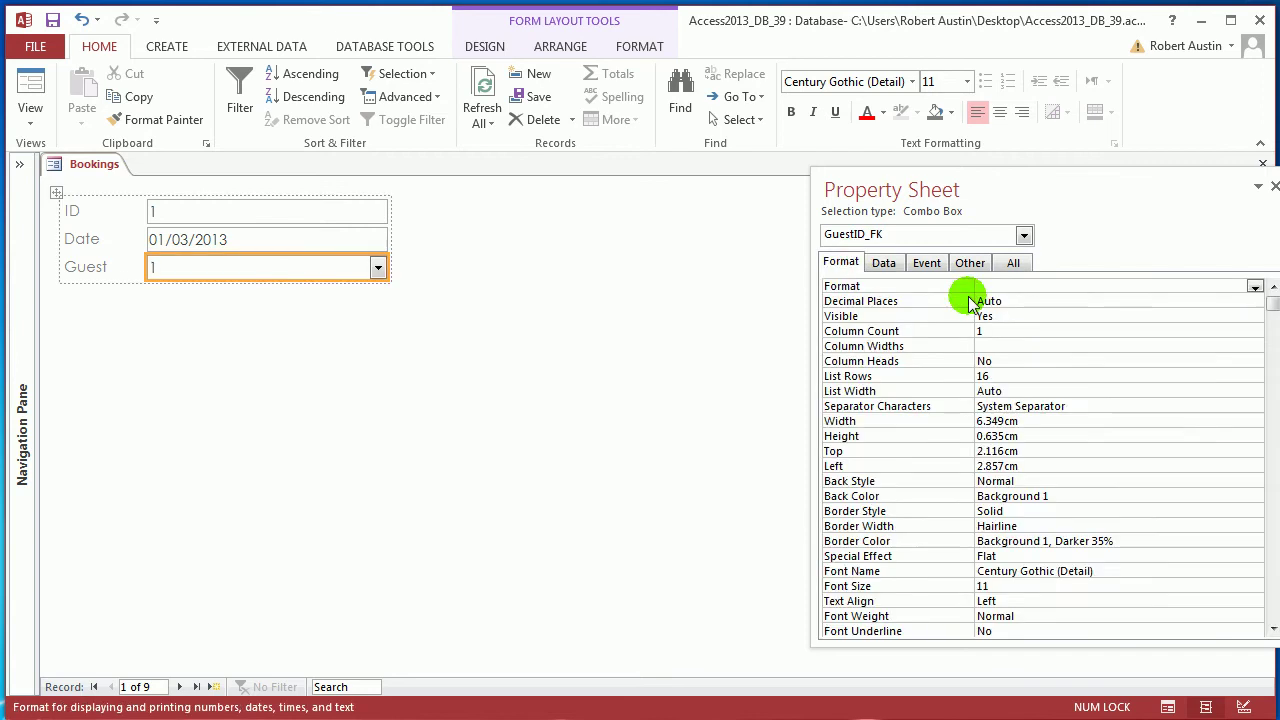
pyautogui.click(915, 330)
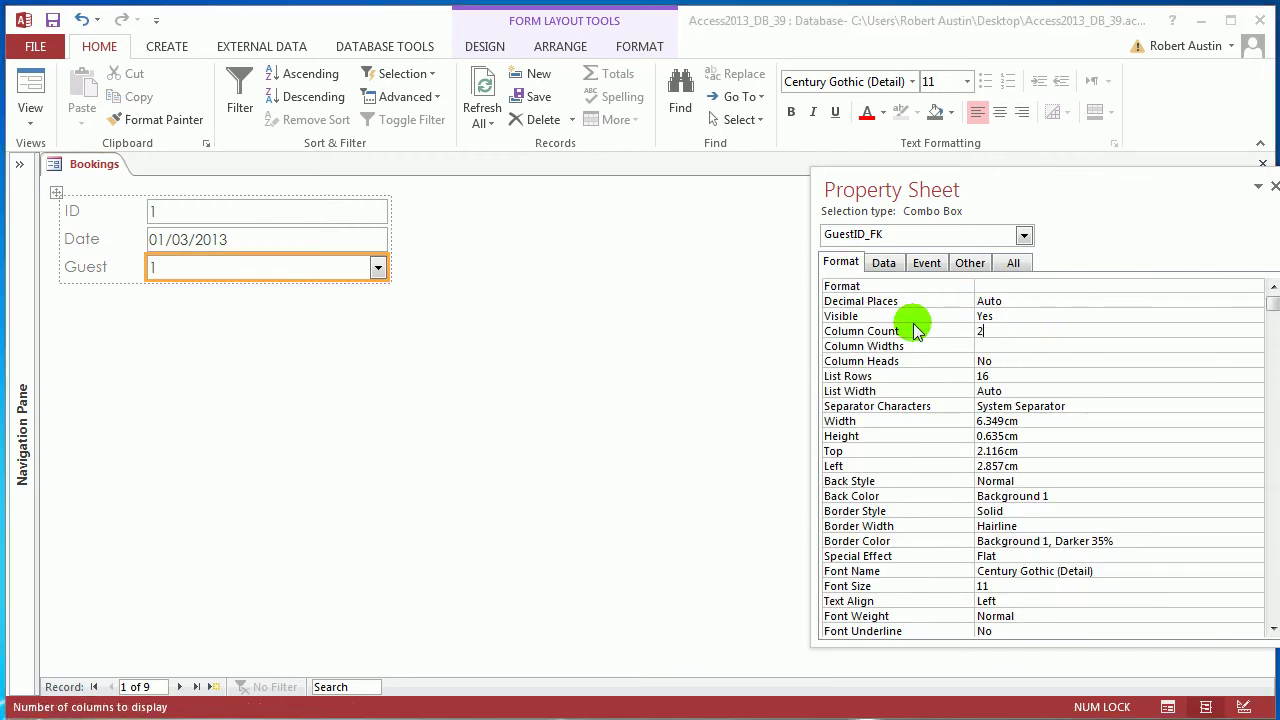
pyautogui.write('2')
pyautogui.press('Return')
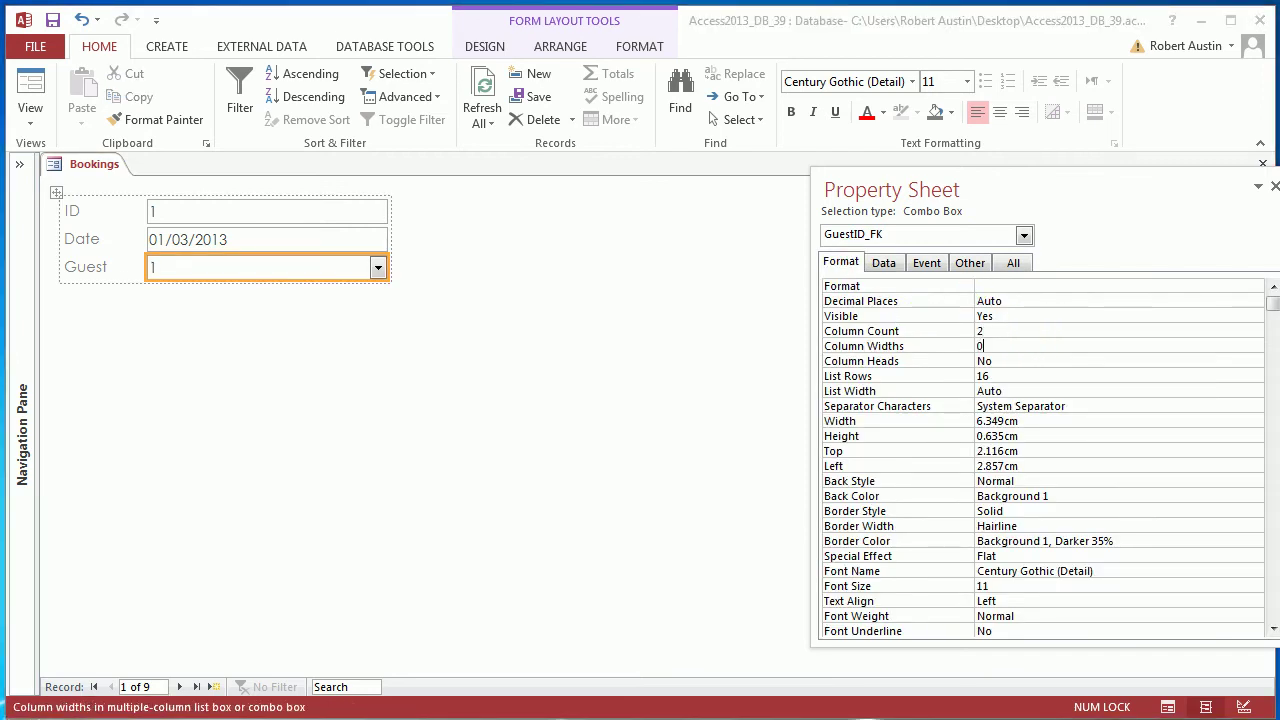
pyautogui.write('0;4')
pyautogui.press('Return')
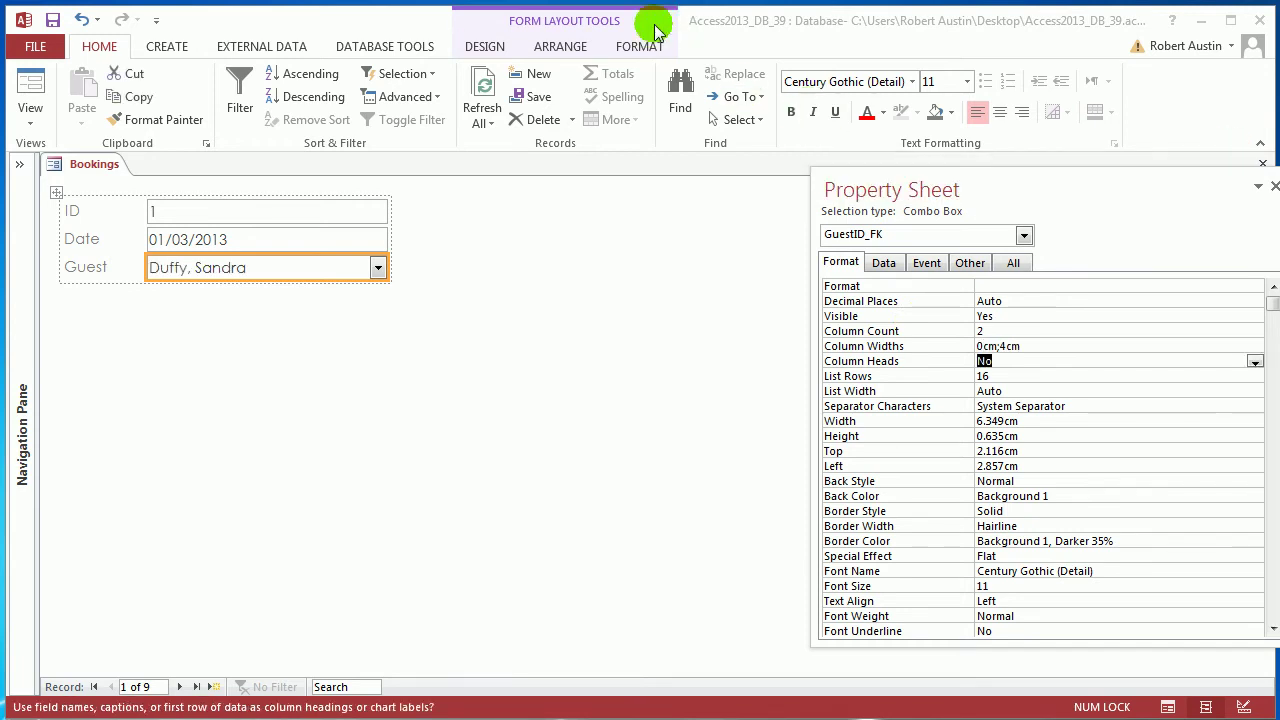
pyautogui.click(19, 164)
pyautogui.rightClick(272, 163)
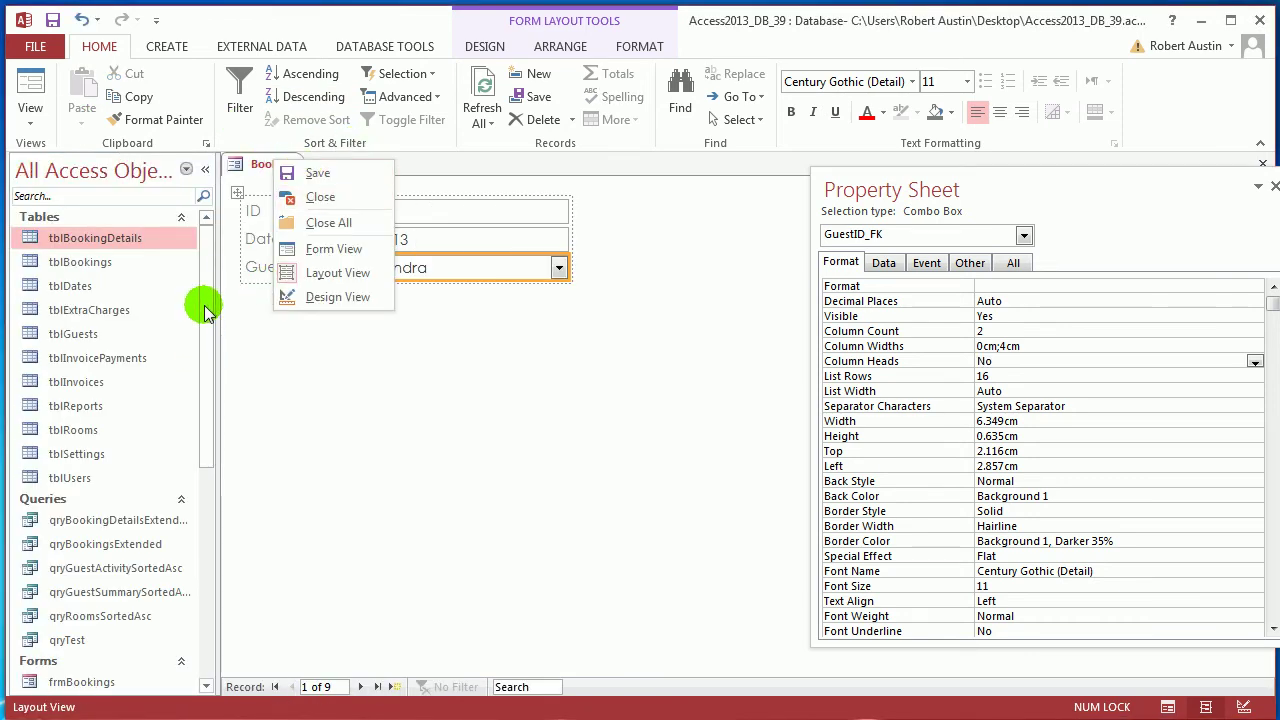
pyautogui.moveTo(204, 312); pyautogui.dragTo(277, 378)
pyautogui.doubleClick(185, 398)
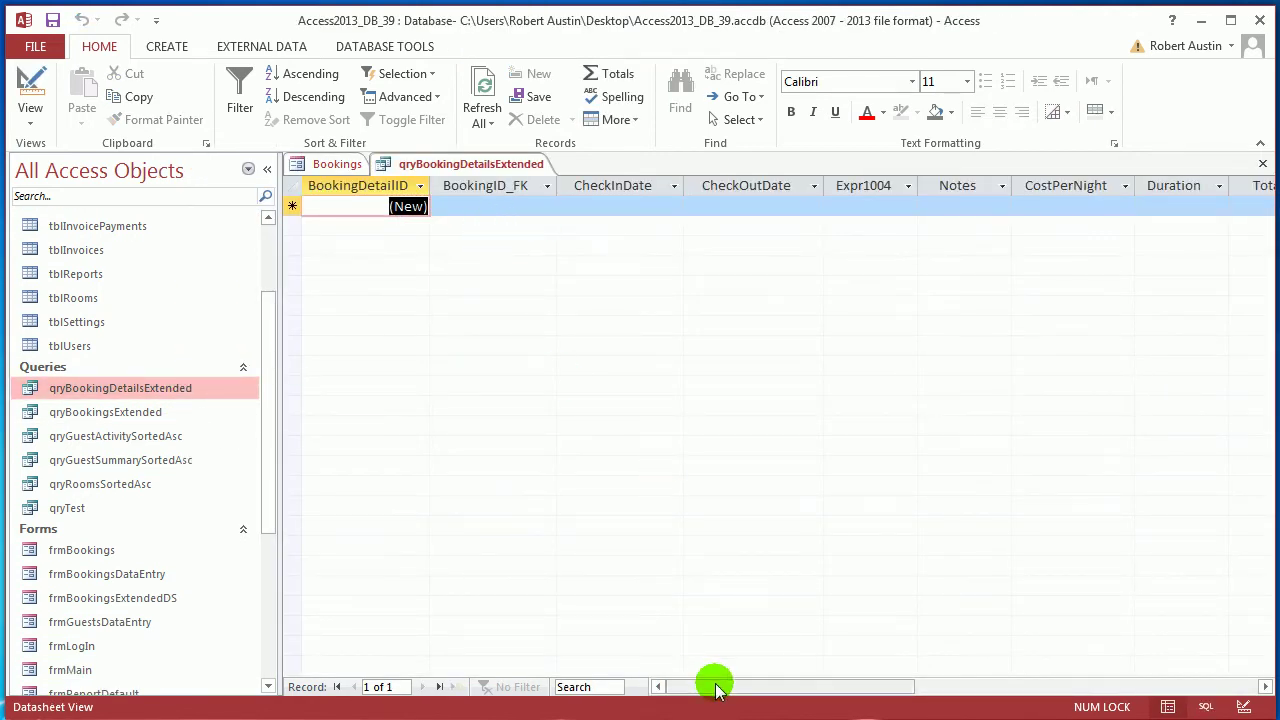
pyautogui.moveTo(714, 683); pyautogui.dragTo(849, 703)
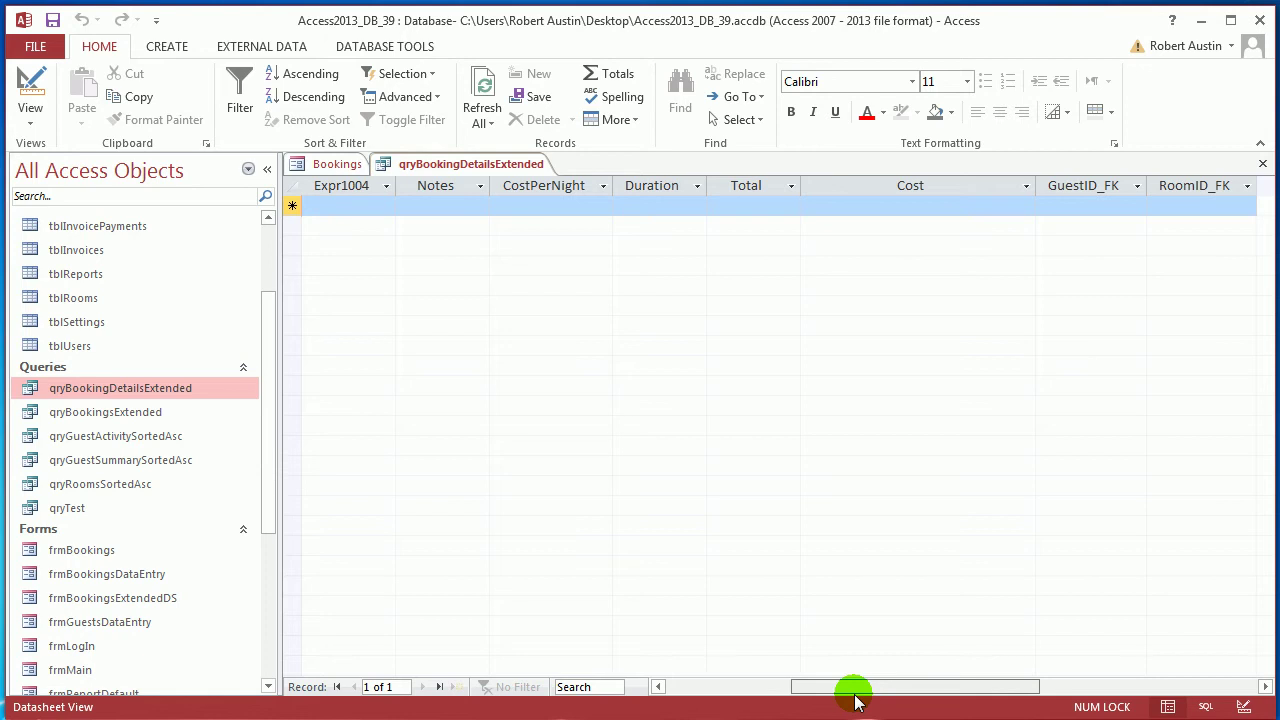
pyautogui.rightClick(488, 167)
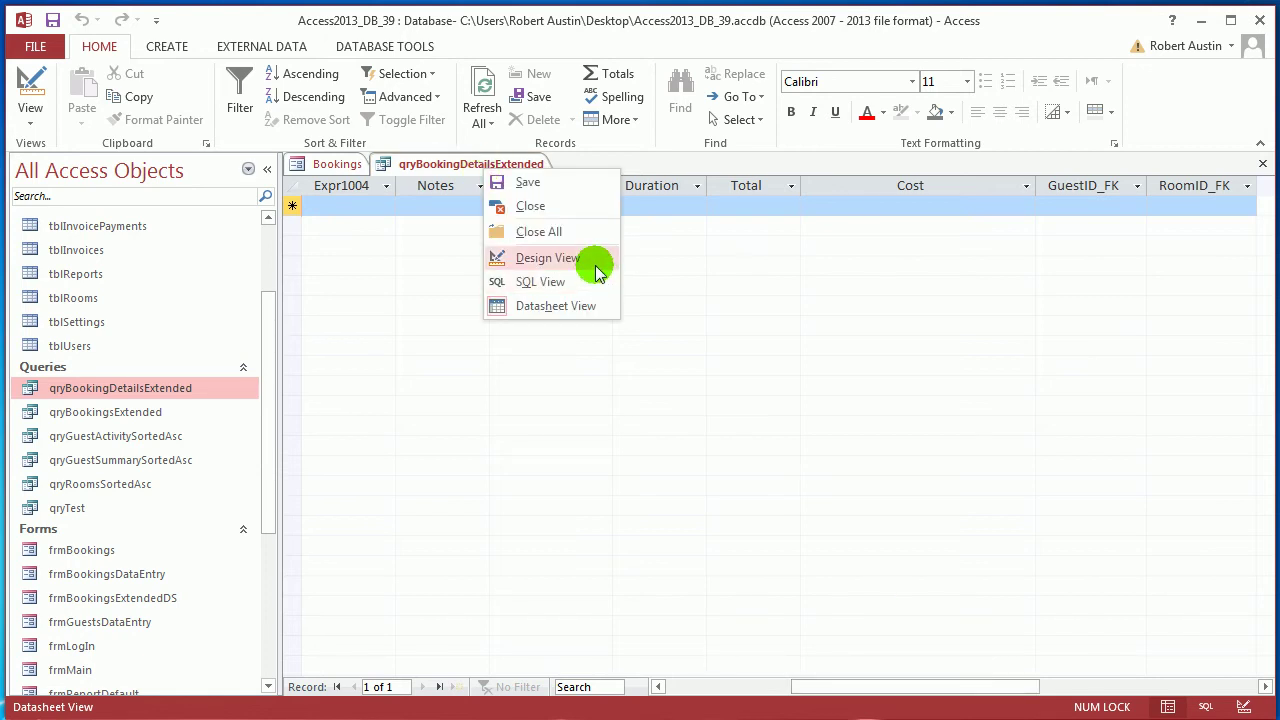
pyautogui.click(598, 262)
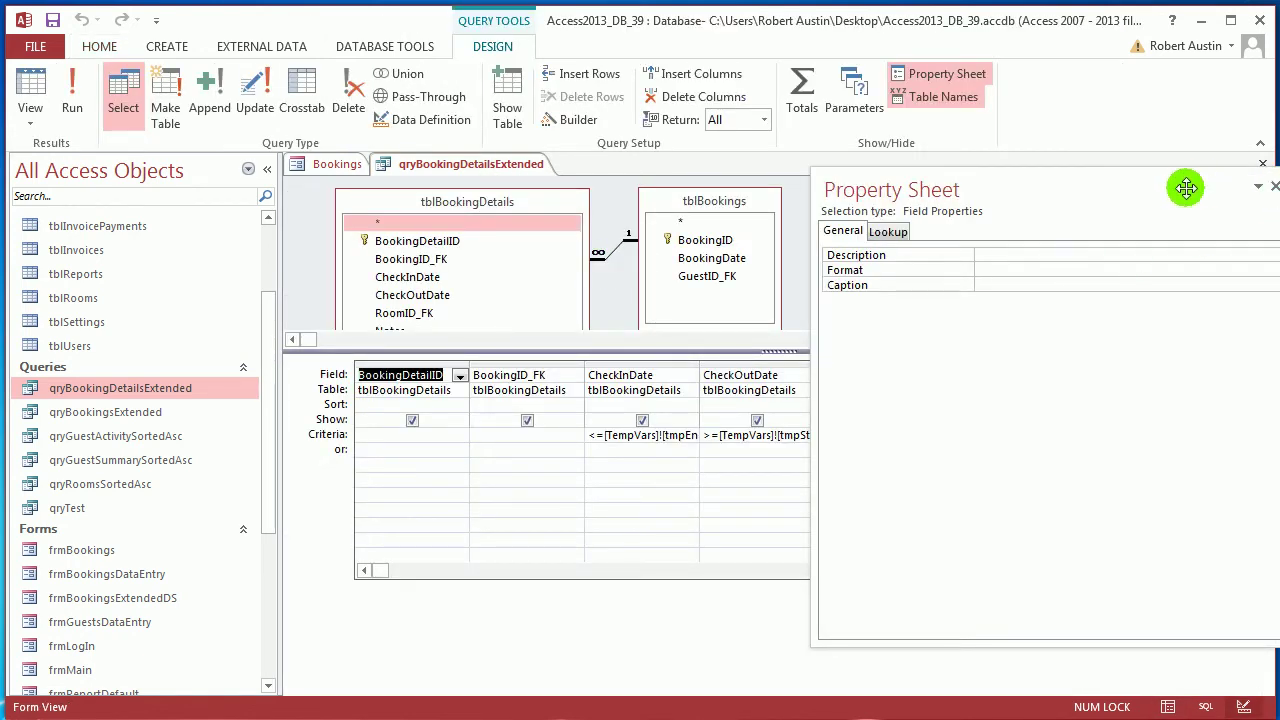
pyautogui.moveTo(1186, 187); pyautogui.dragTo(1150, 300)
pyautogui.rightClick(509, 166)
pyautogui.click(548, 197)
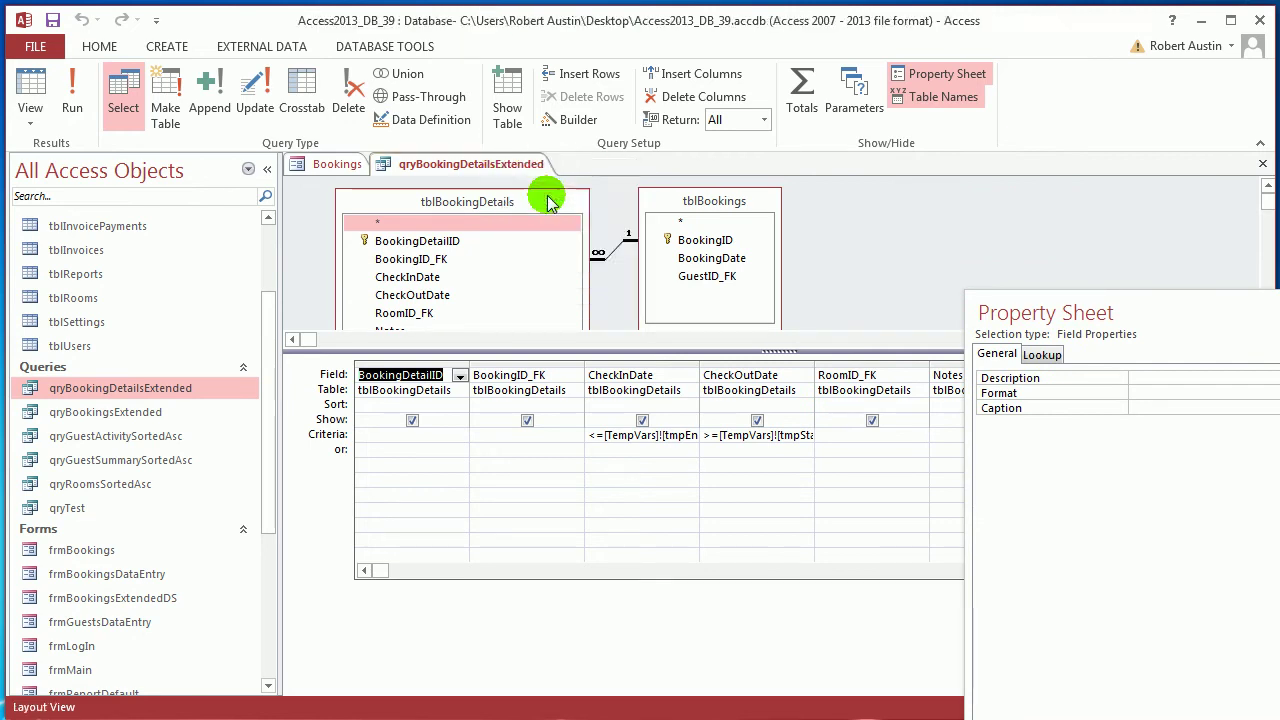
pyautogui.click(100, 414)
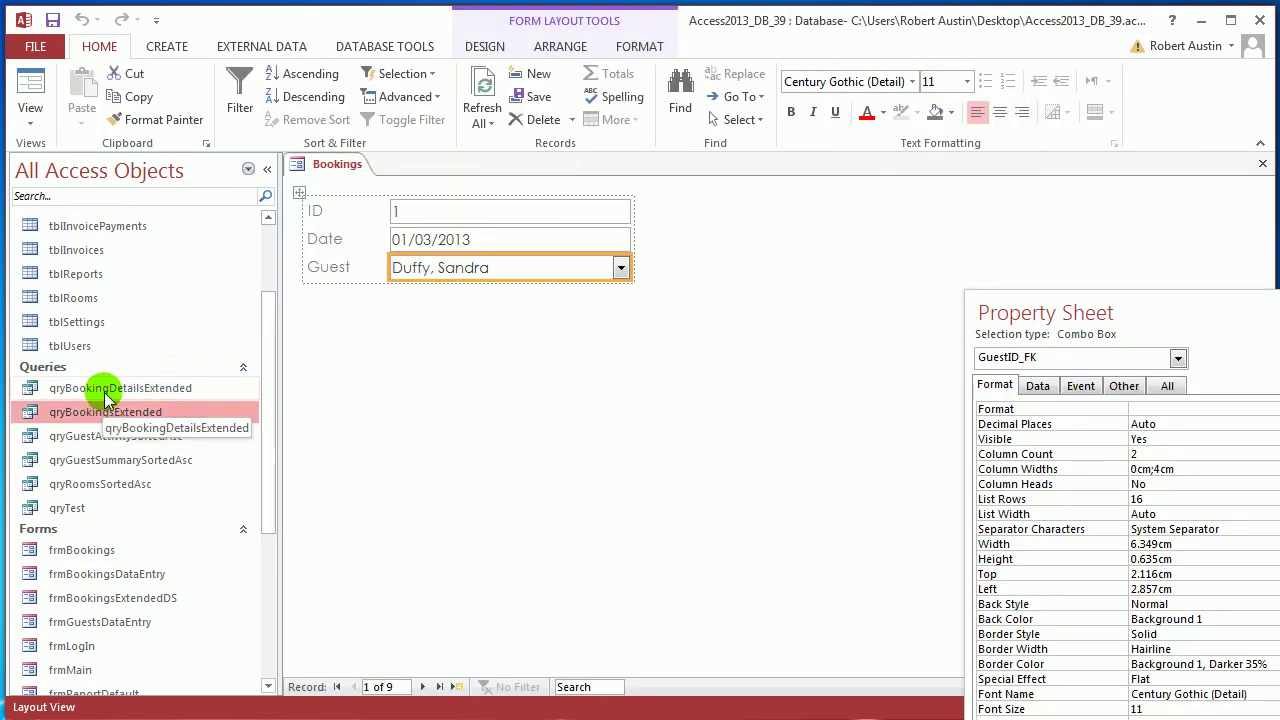
# Copy and paste qryBookingDetailsExtended, naming the copy qryBookingDetailsByBookings
pyautogui.click(105, 390)
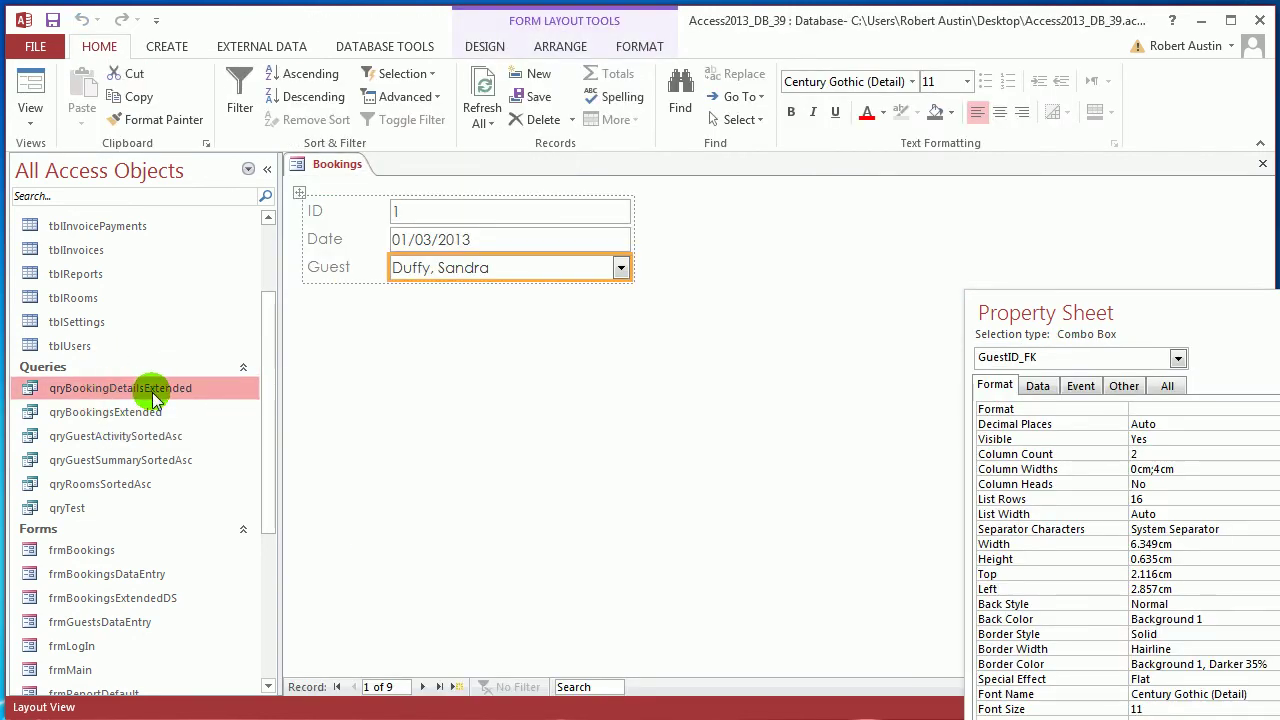
pyautogui.hotkey('ctrl', 'c')
pyautogui.hotkey('ctrl', 'v')
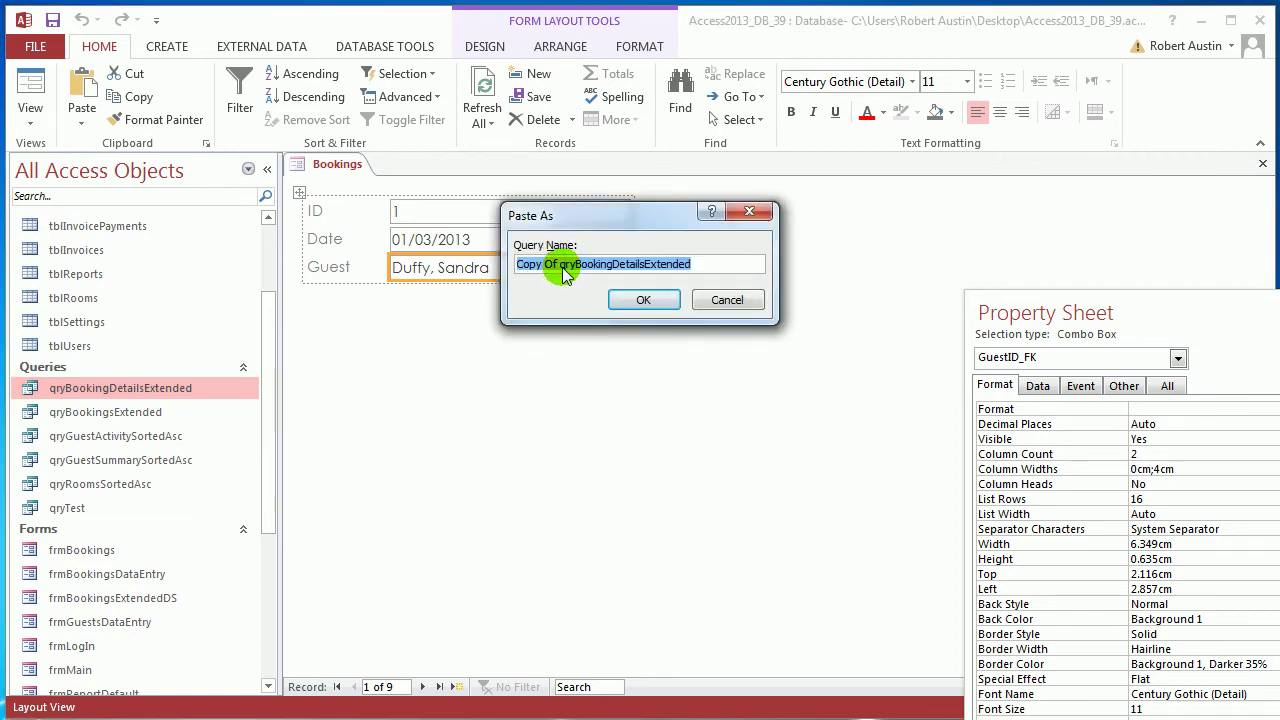
pyautogui.click(562, 269)
pyautogui.press('BackSpace')
pyautogui.press('BackSpace')
pyautogui.press('BackSpace')
pyautogui.press('BackSpace')
pyautogui.press('BackSpace')
pyautogui.press('BackSpace')
pyautogui.press('BackSpace')
pyautogui.press('BackSpace')
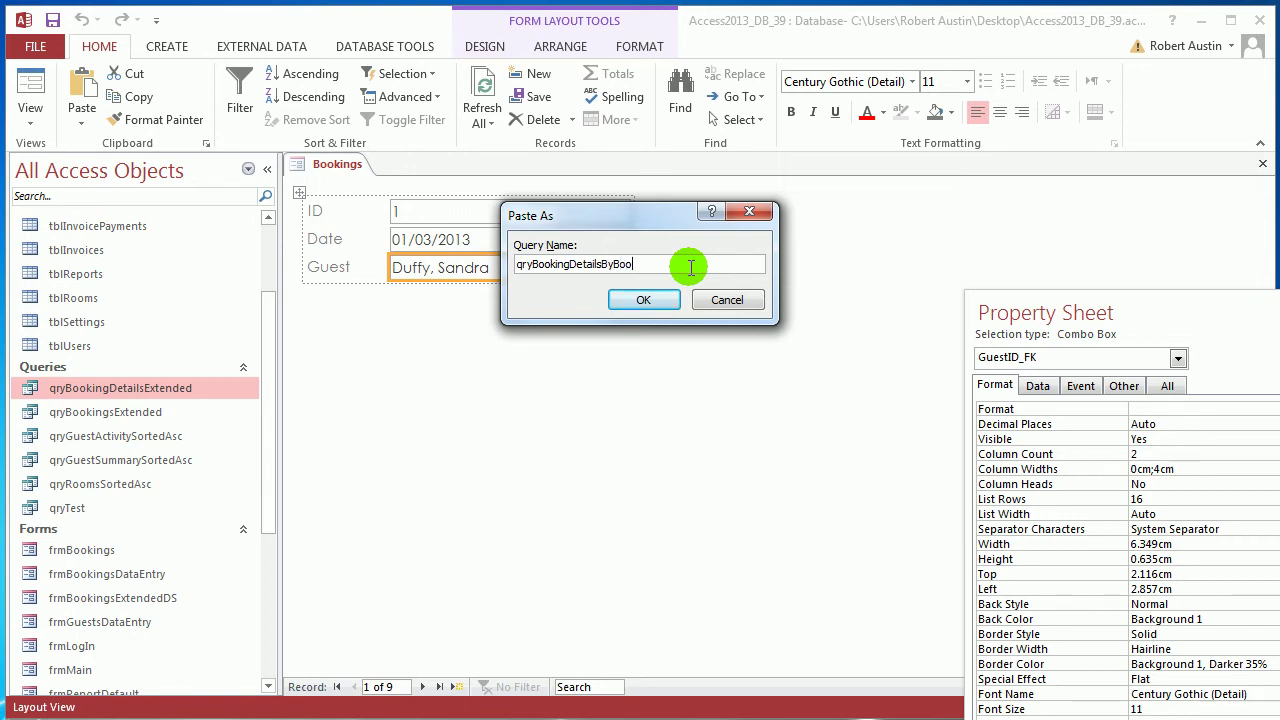
pyautogui.write('s')
pyautogui.press('Return')
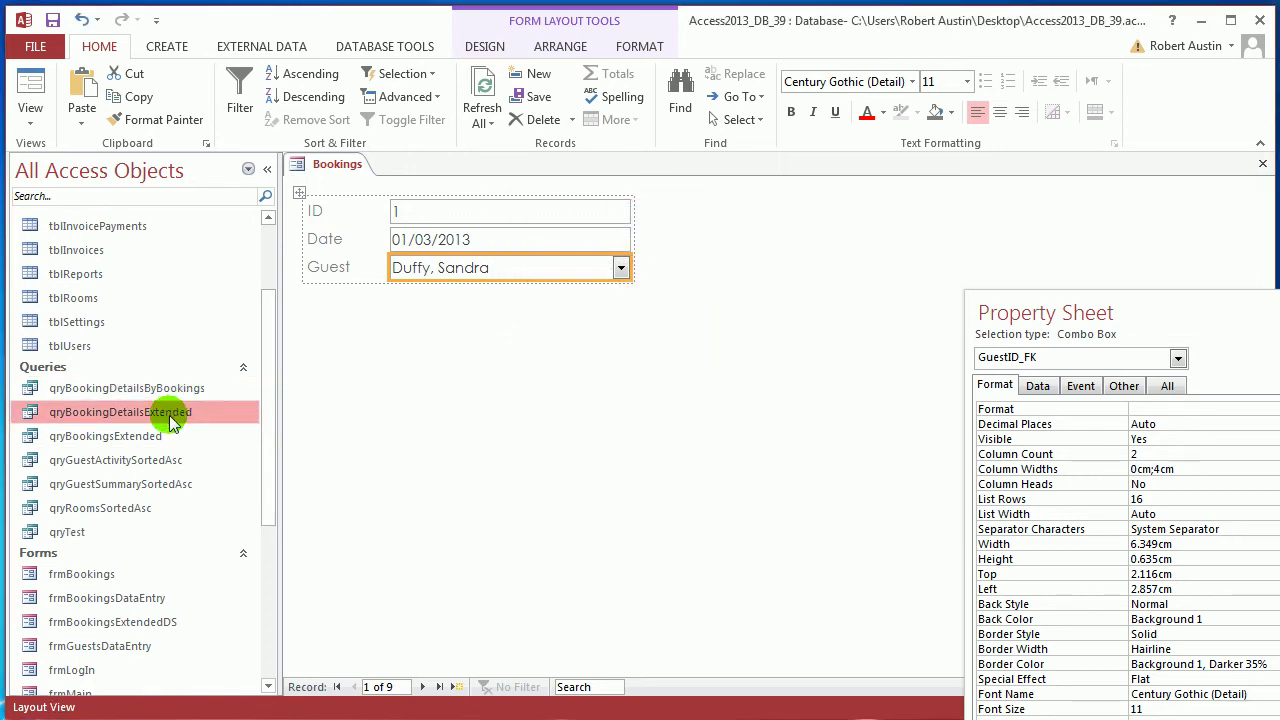
# Open qryBookingDetailsByBookings in Design view
pyautogui.doubleClick(180, 388)
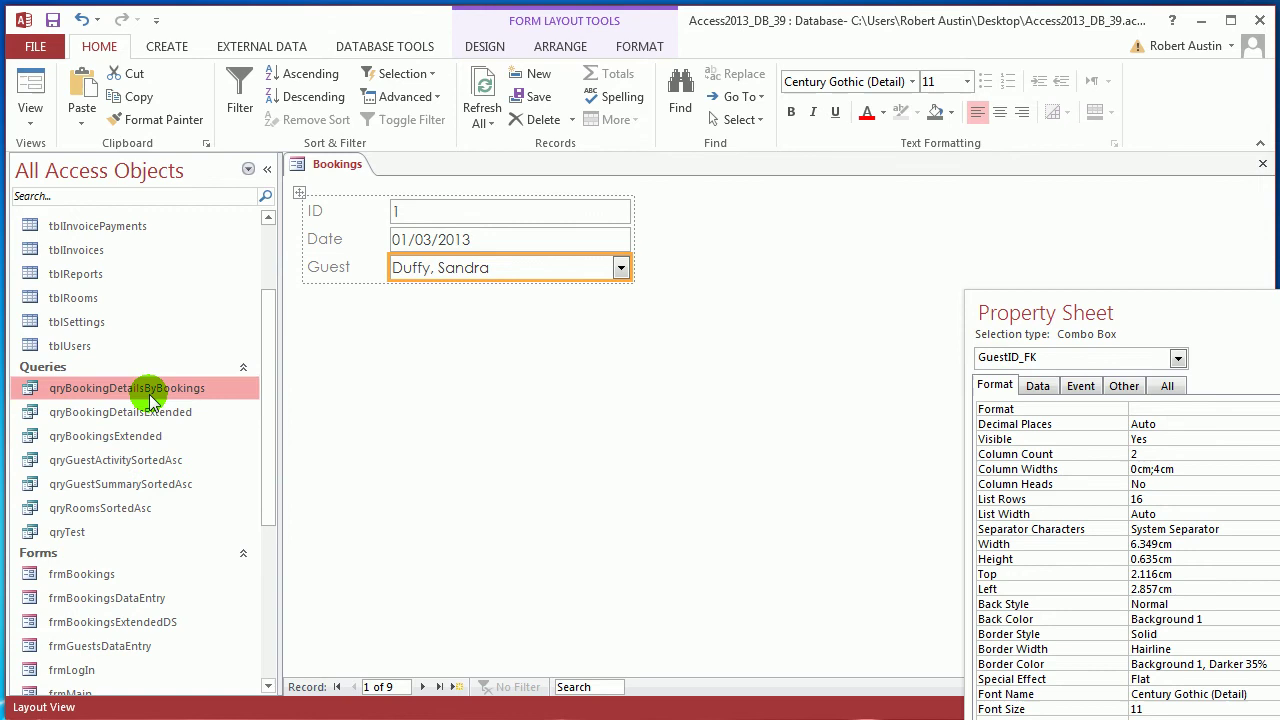
pyautogui.click(267, 168)
pyautogui.rightClick(230, 175)
pyautogui.click(271, 258)
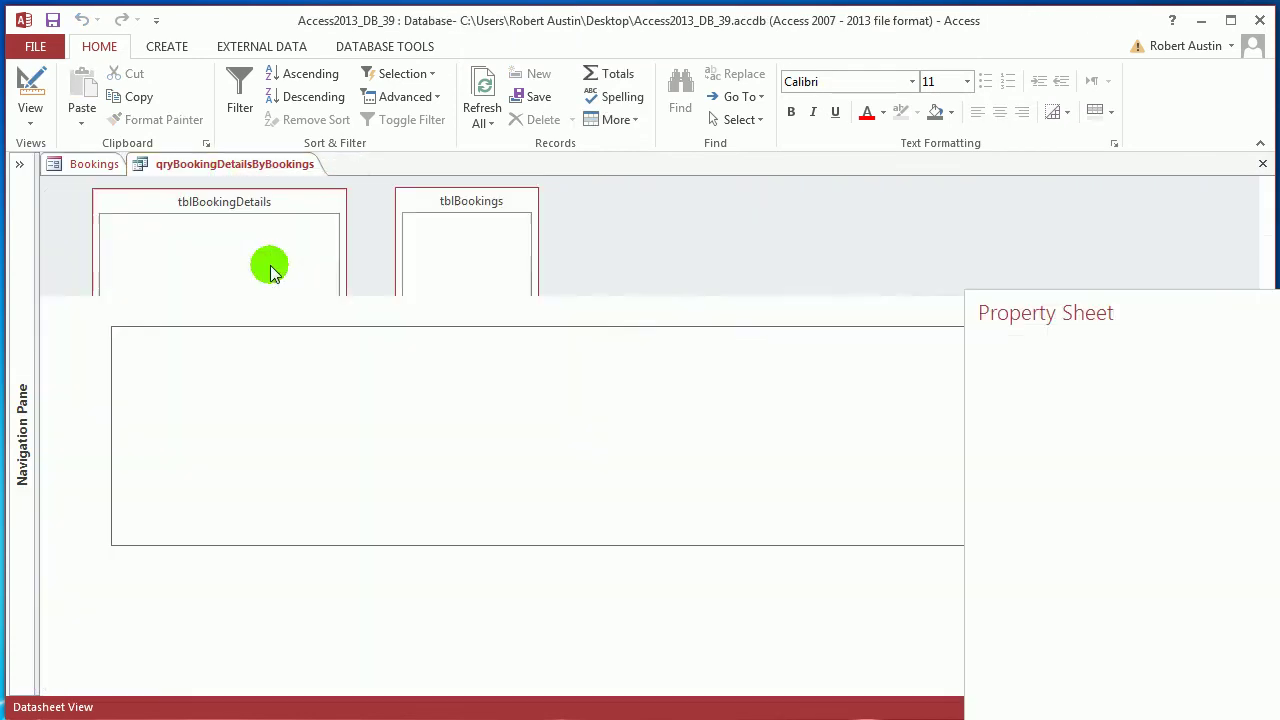
pyautogui.moveTo(1096, 304); pyautogui.dragTo(990, 580)
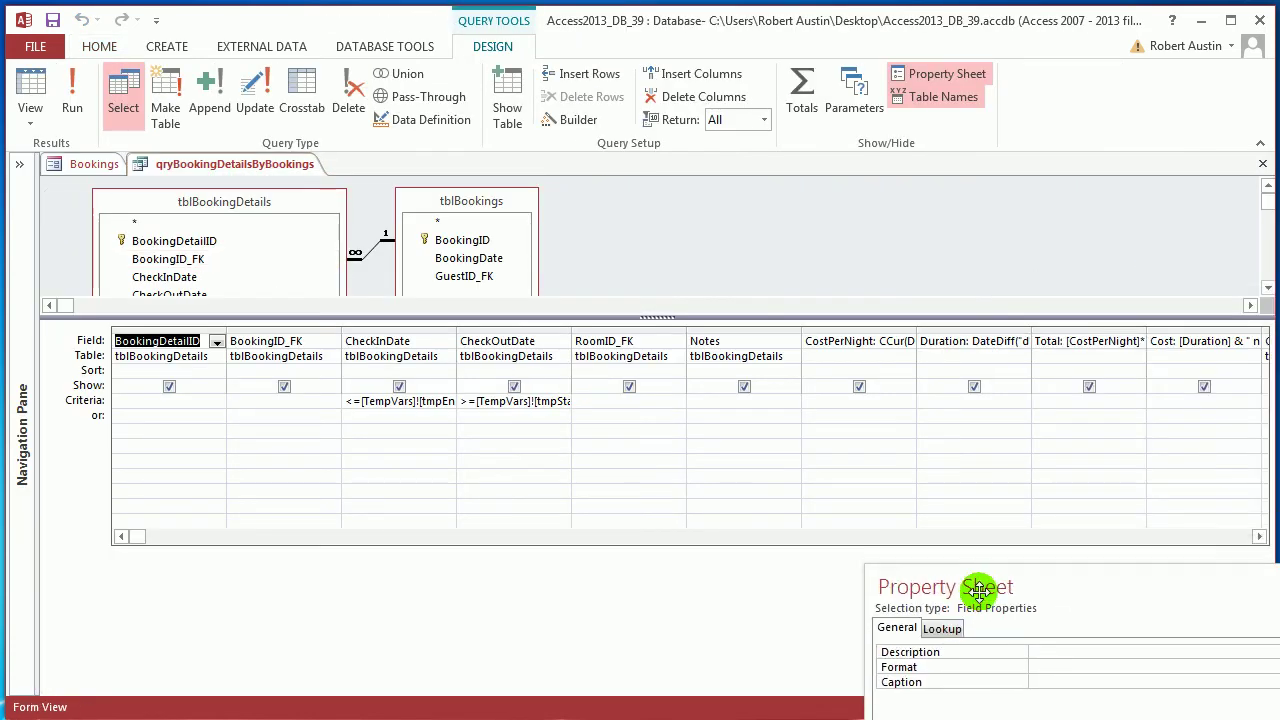
# Remove the tblBookings table from the booking details query design
pyautogui.click(474, 202)
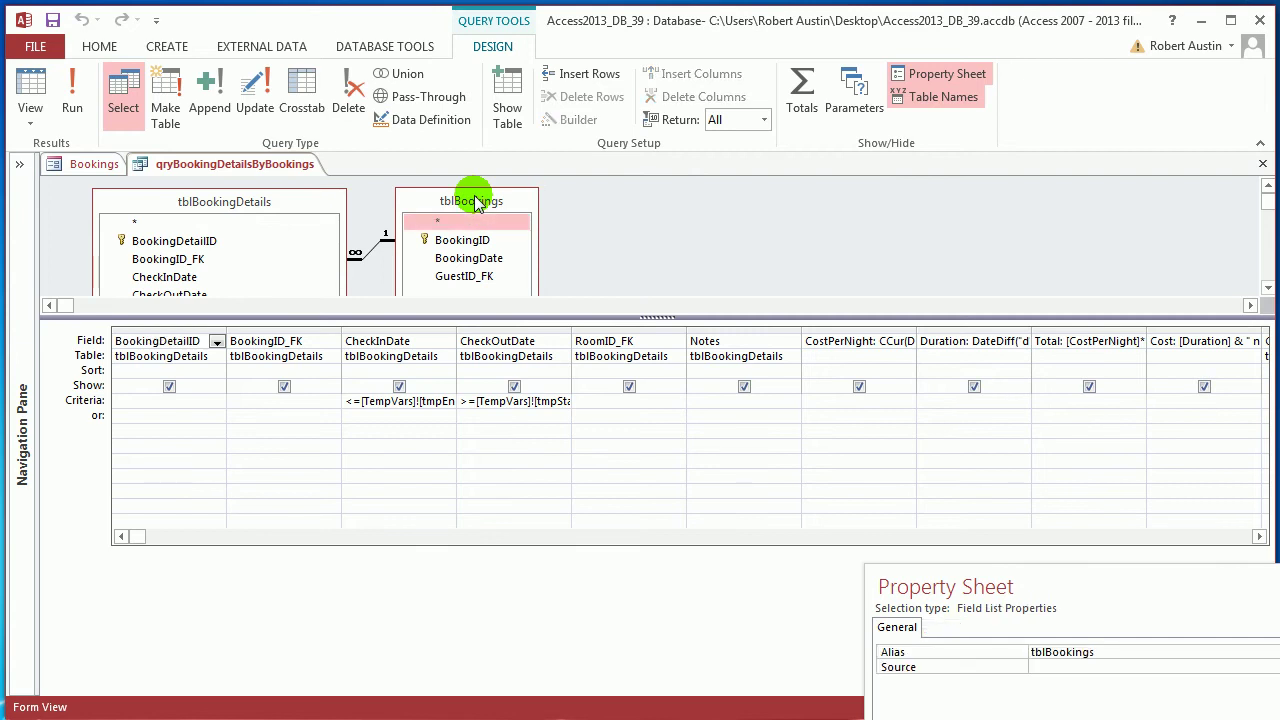
pyautogui.press('Delete')
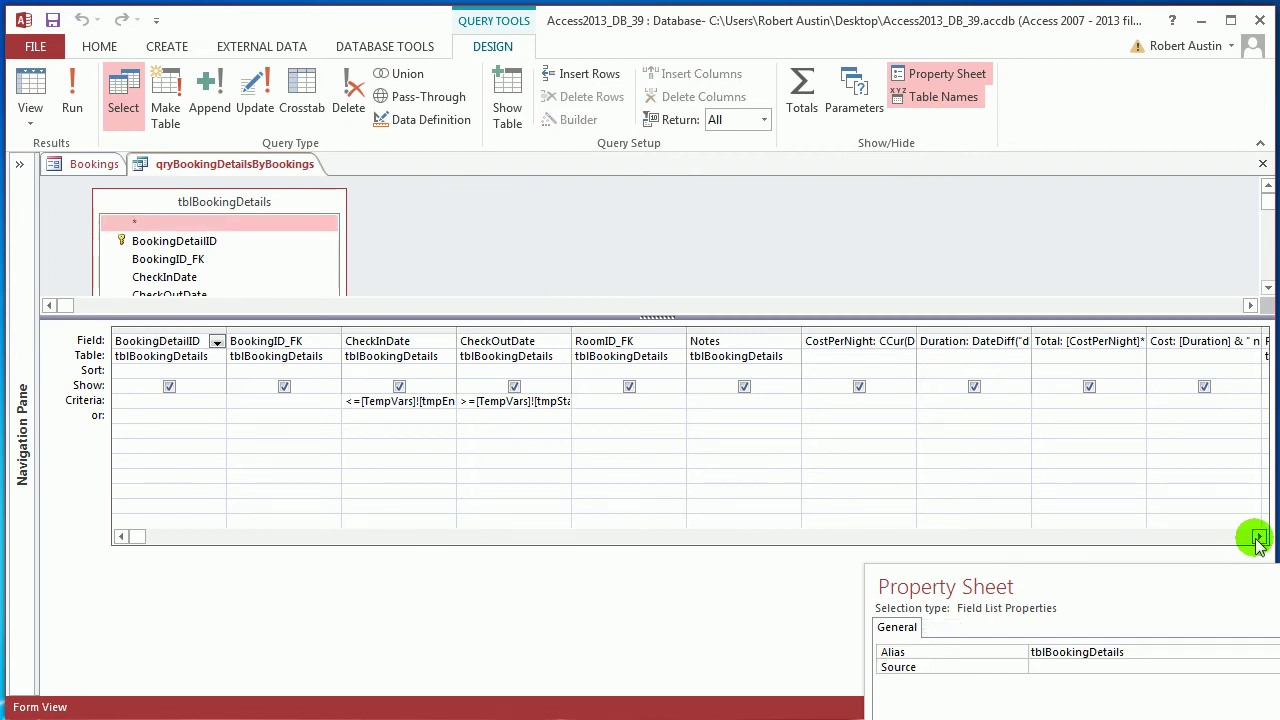
pyautogui.click(1258, 537)
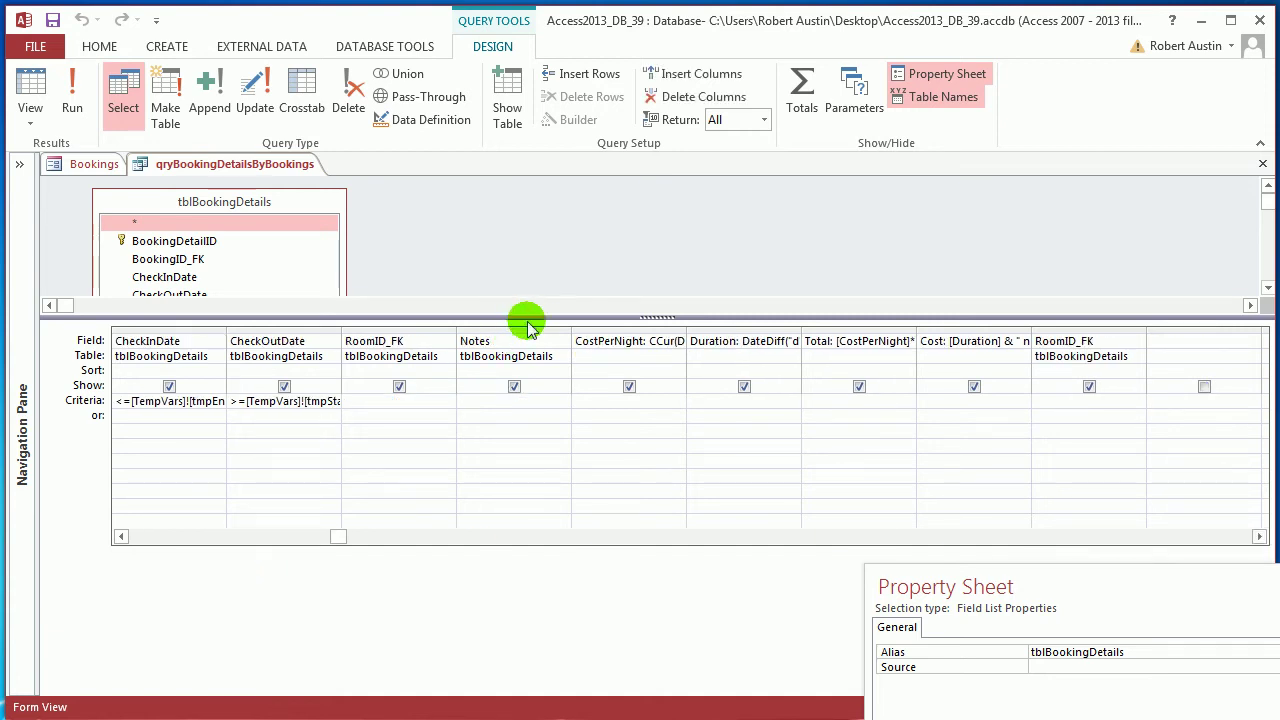
pyautogui.moveTo(527, 340); pyautogui.dragTo(528, 344)
# Clear the [StartDate] and [EndDate] criteria under CheckInDate and CheckOutDate
pyautogui.click(120, 561)
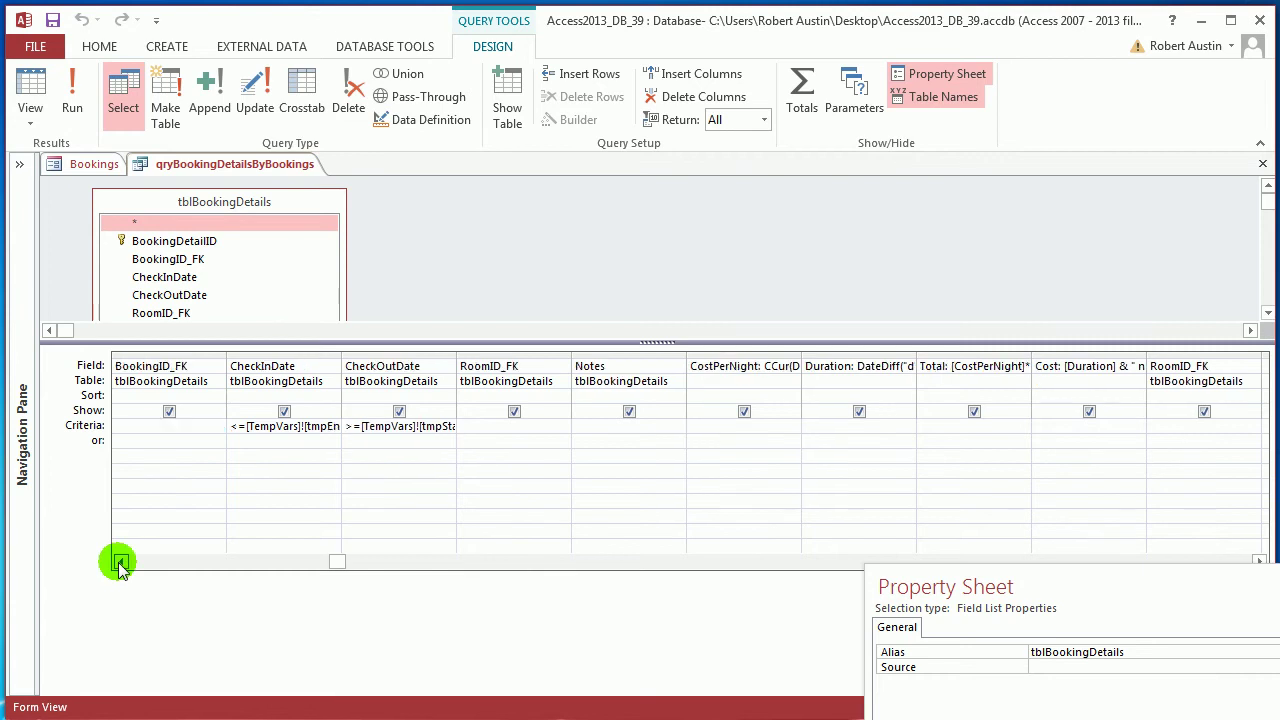
pyautogui.click(120, 561)
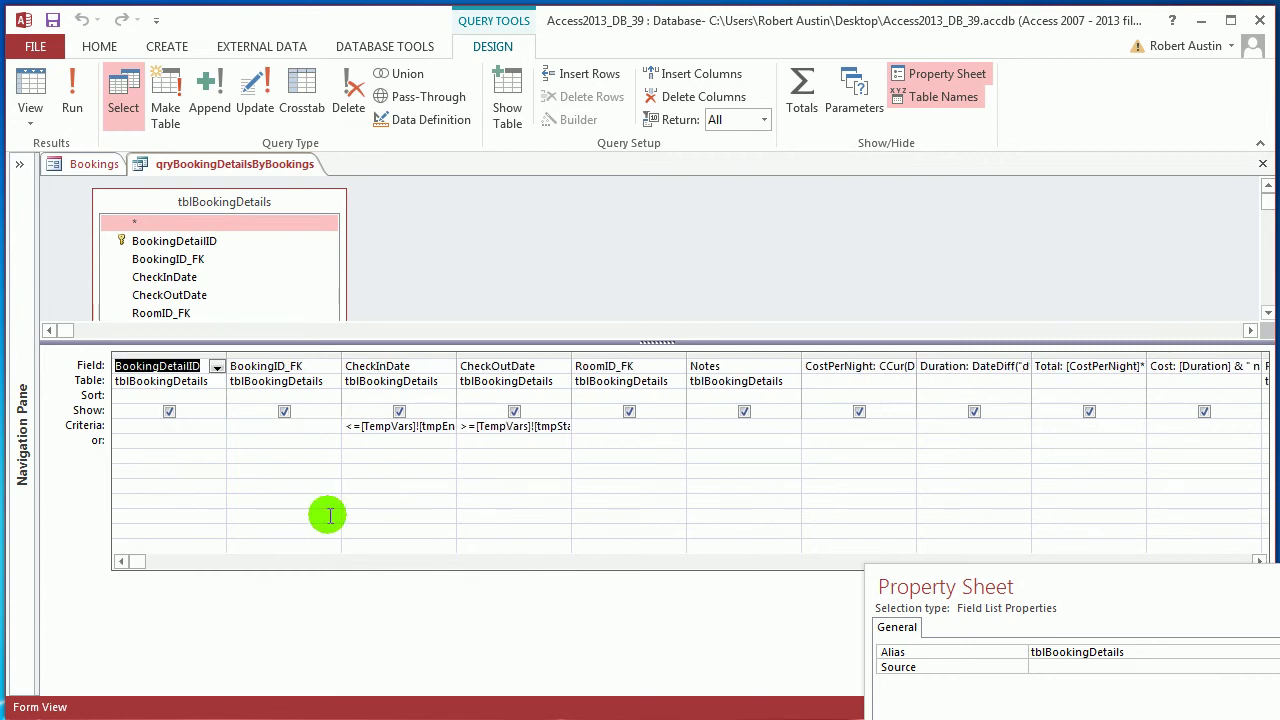
pyautogui.click(347, 427)
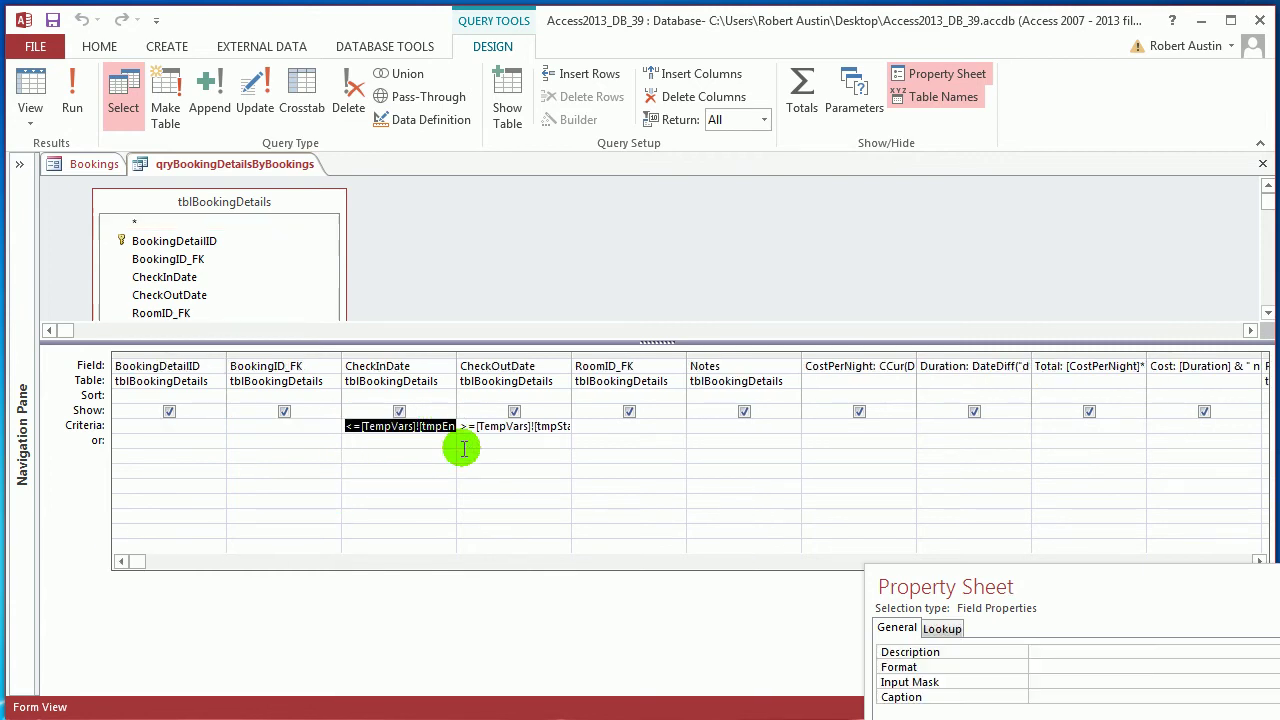
pyautogui.press('End')
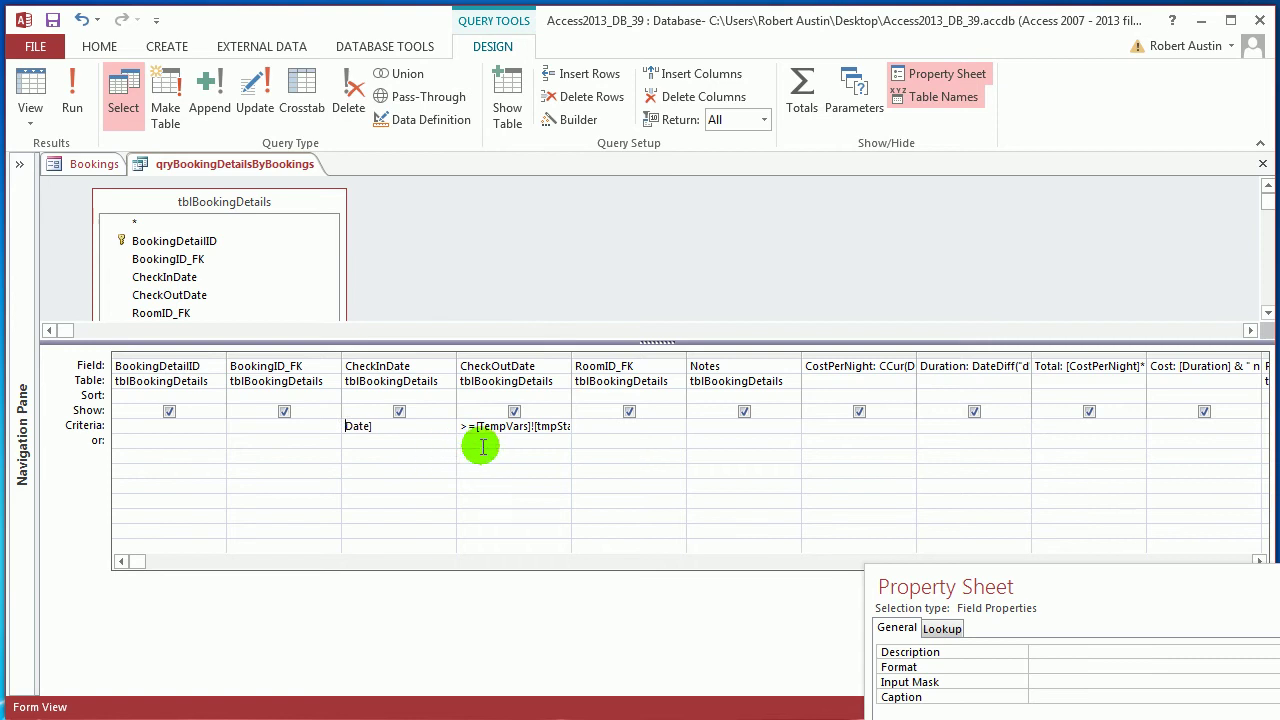
pyautogui.click(540, 428)
pyautogui.press('End')
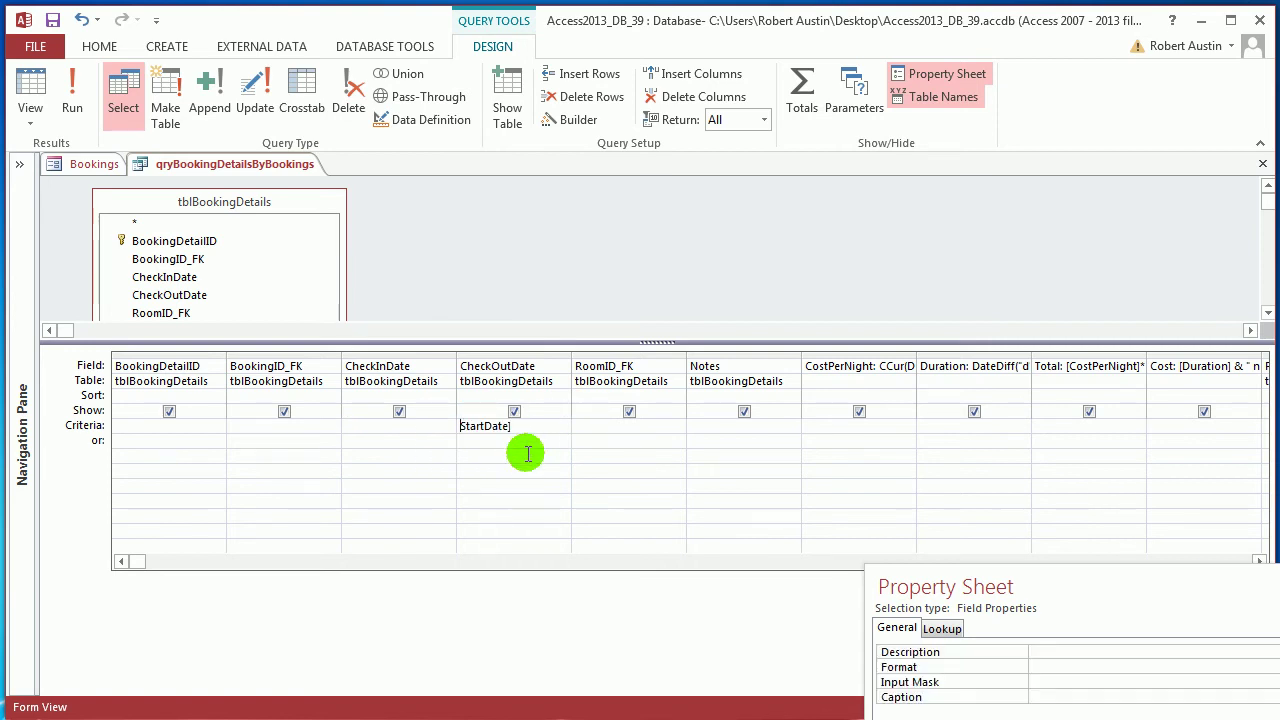
# Run the query and inspect the Expr1004 column in the results
pyautogui.click(72, 103)
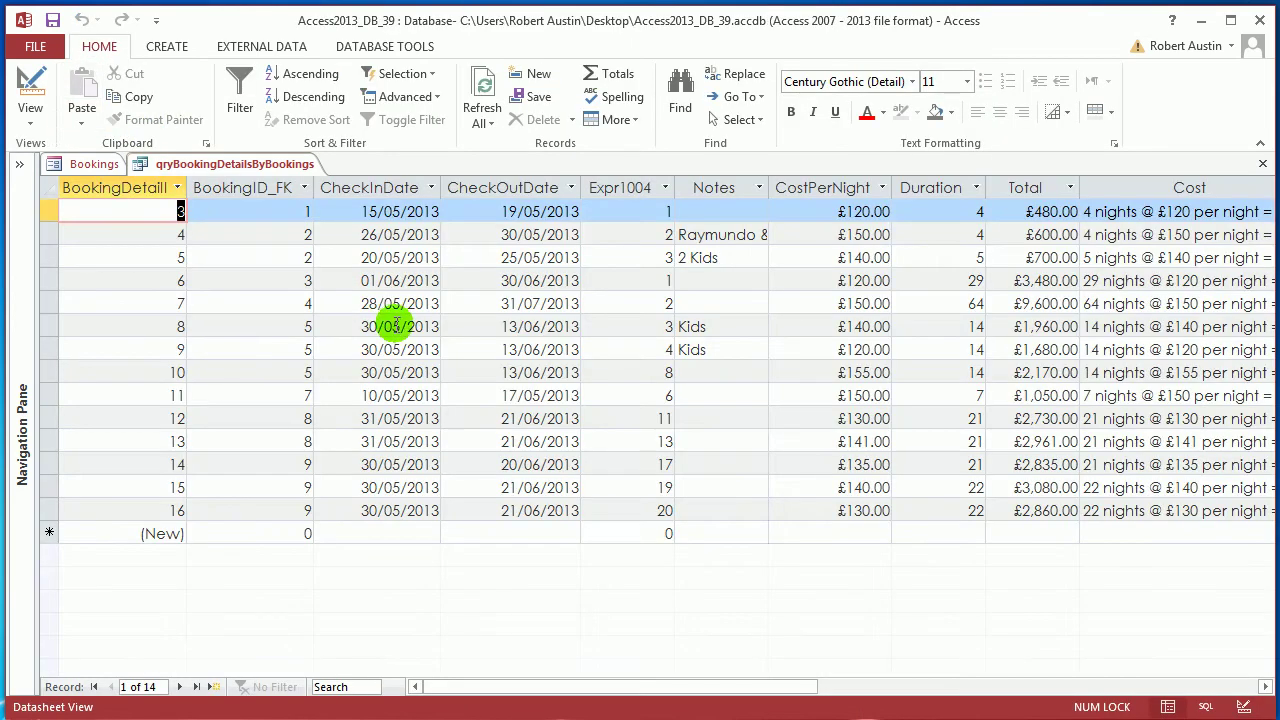
pyautogui.moveTo(537, 688)
pyautogui.mouseDown()
pyautogui.moveTo(607, 690)
pyautogui.moveTo(541, 690)
pyautogui.mouseUp()
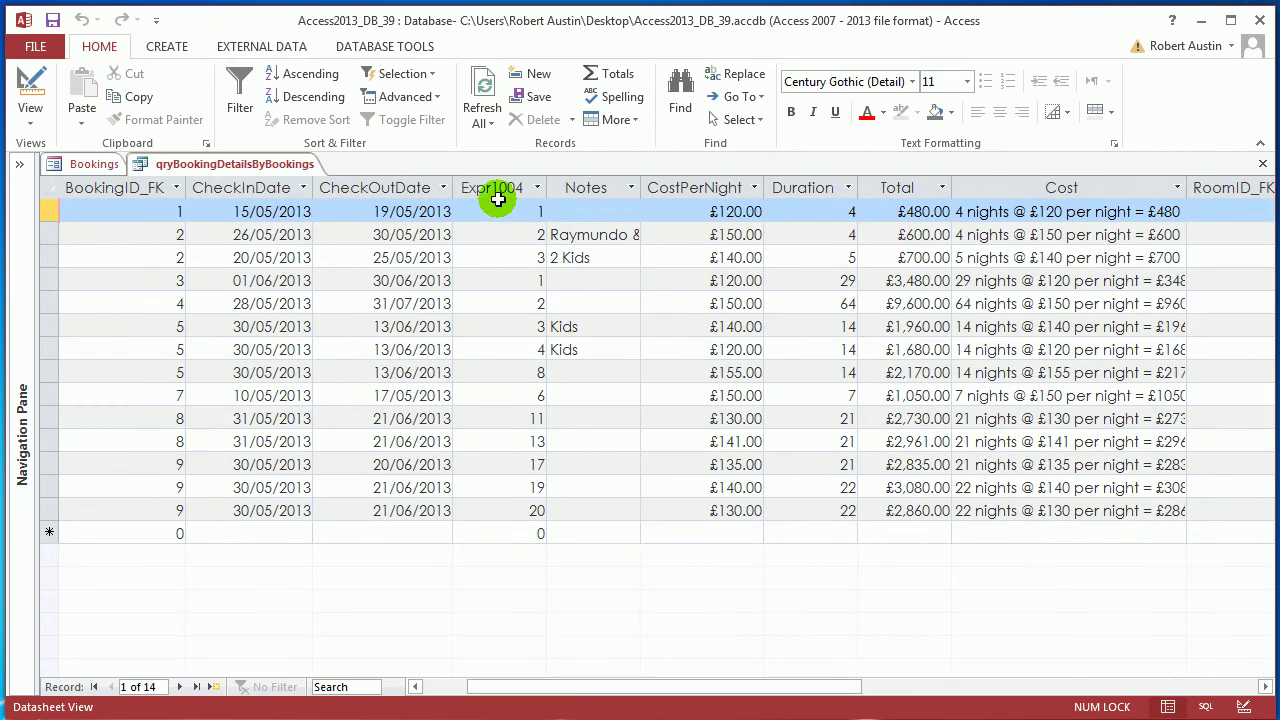
pyautogui.click(495, 188)
# In Design View, delete the duplicate RoomID_FK column at the end of the grid
pyautogui.rightClick(217, 164)
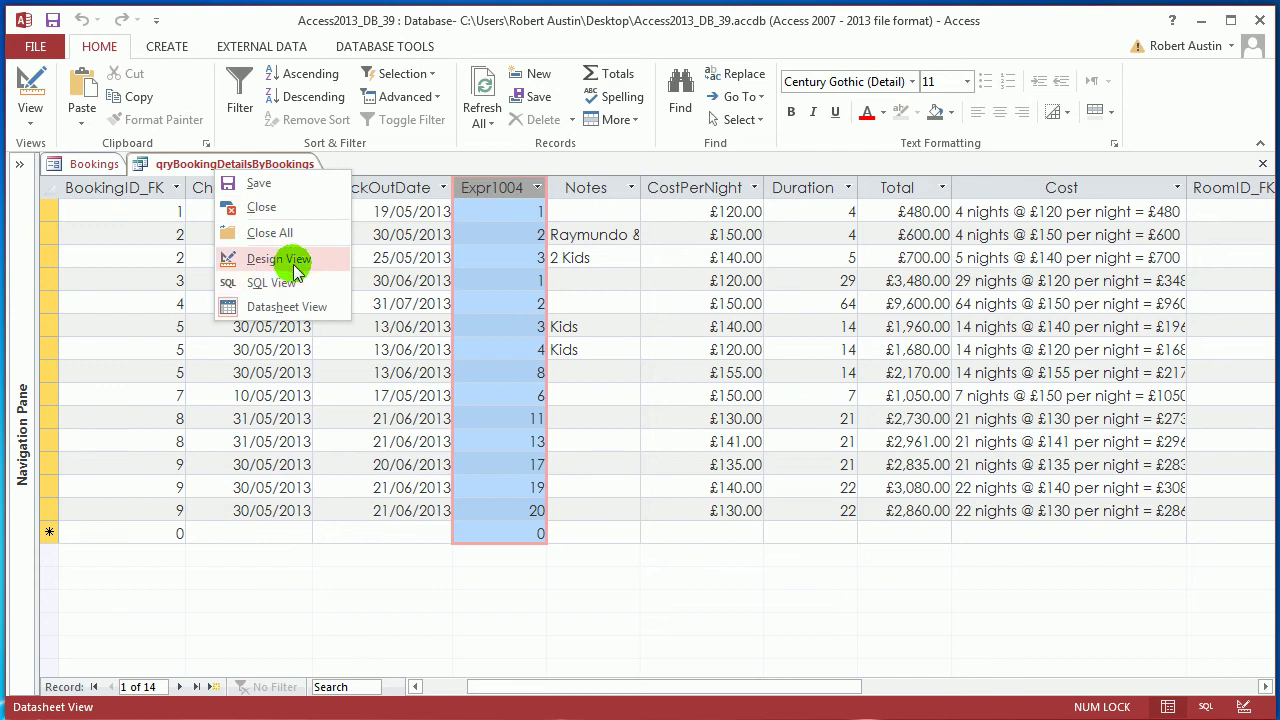
pyautogui.click(290, 258)
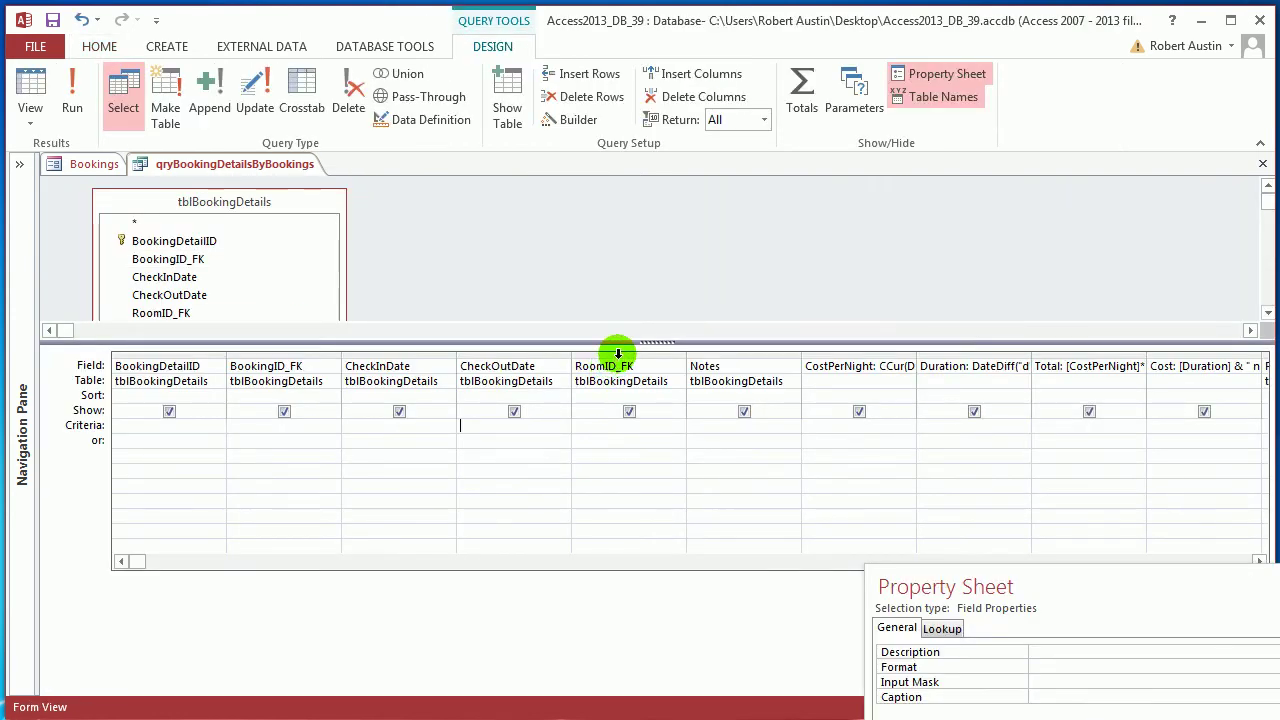
pyautogui.click(618, 353)
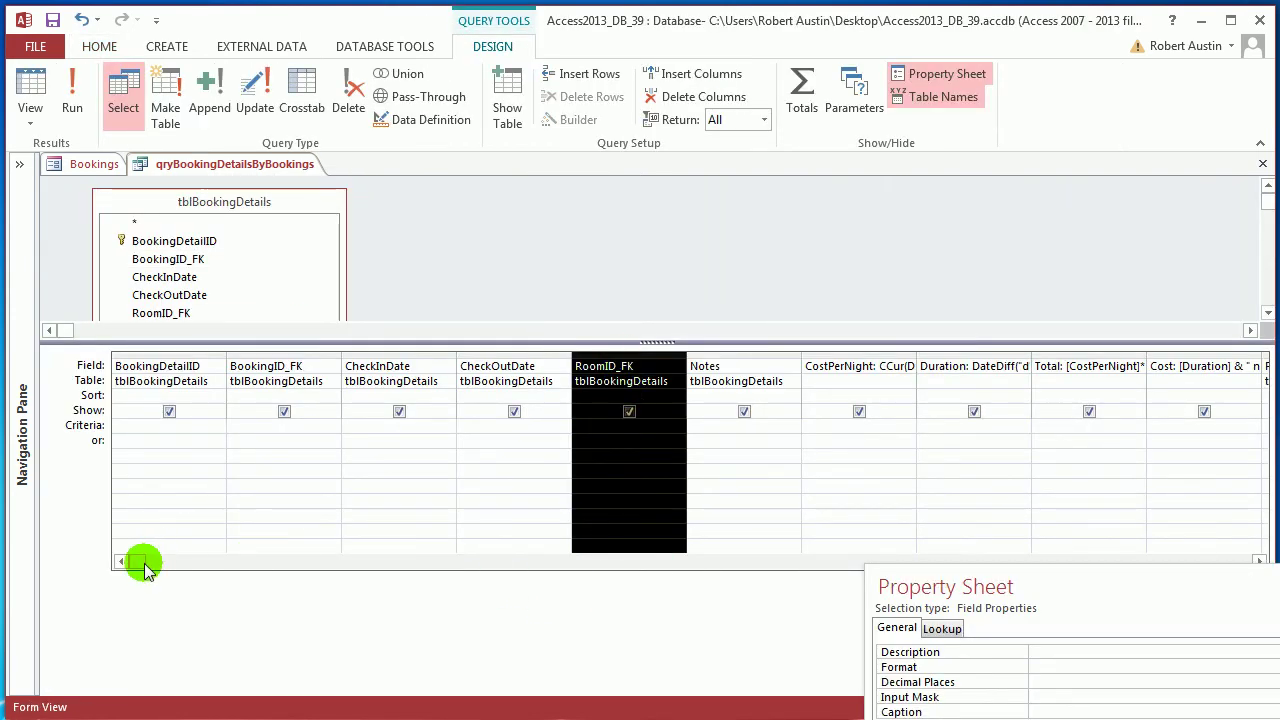
pyautogui.moveTo(143, 563); pyautogui.dragTo(440, 565)
pyautogui.click(966, 348)
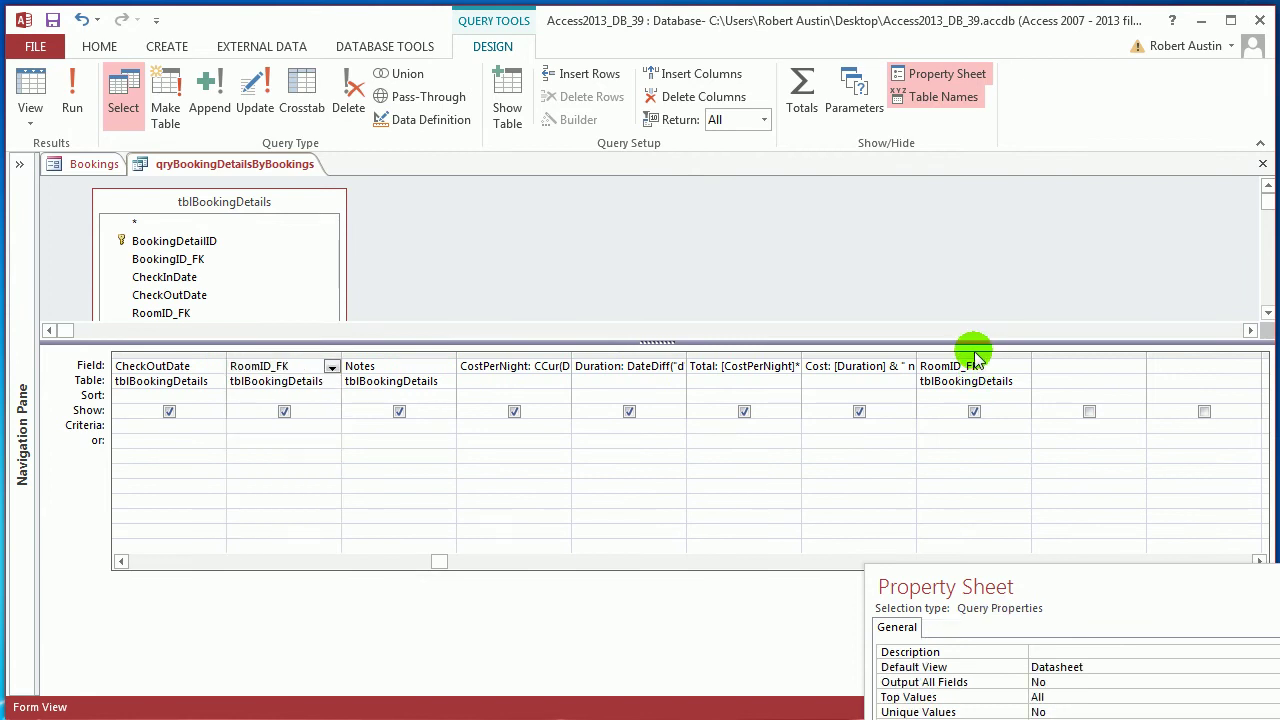
pyautogui.click(972, 356)
pyautogui.press('Delete')
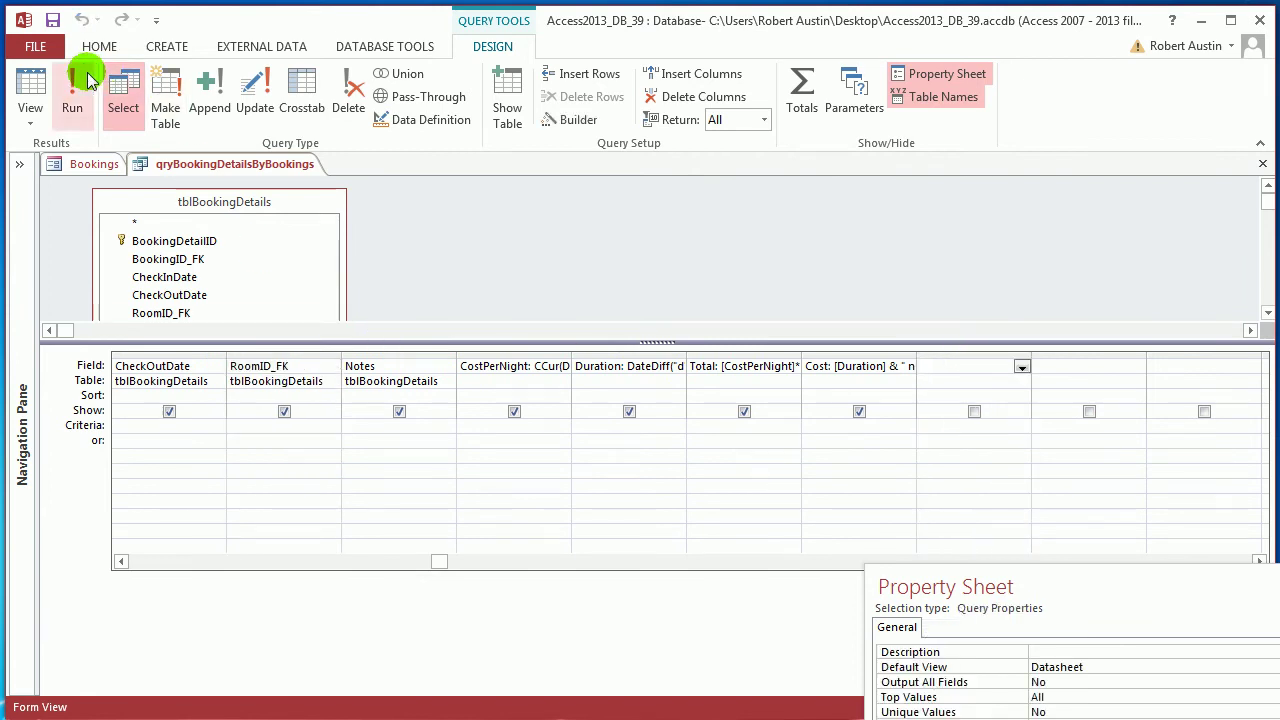
# Rerun the query to confirm RoomID_FK shows, then save qryBookingDetailsByBookings
pyautogui.click(72, 85)
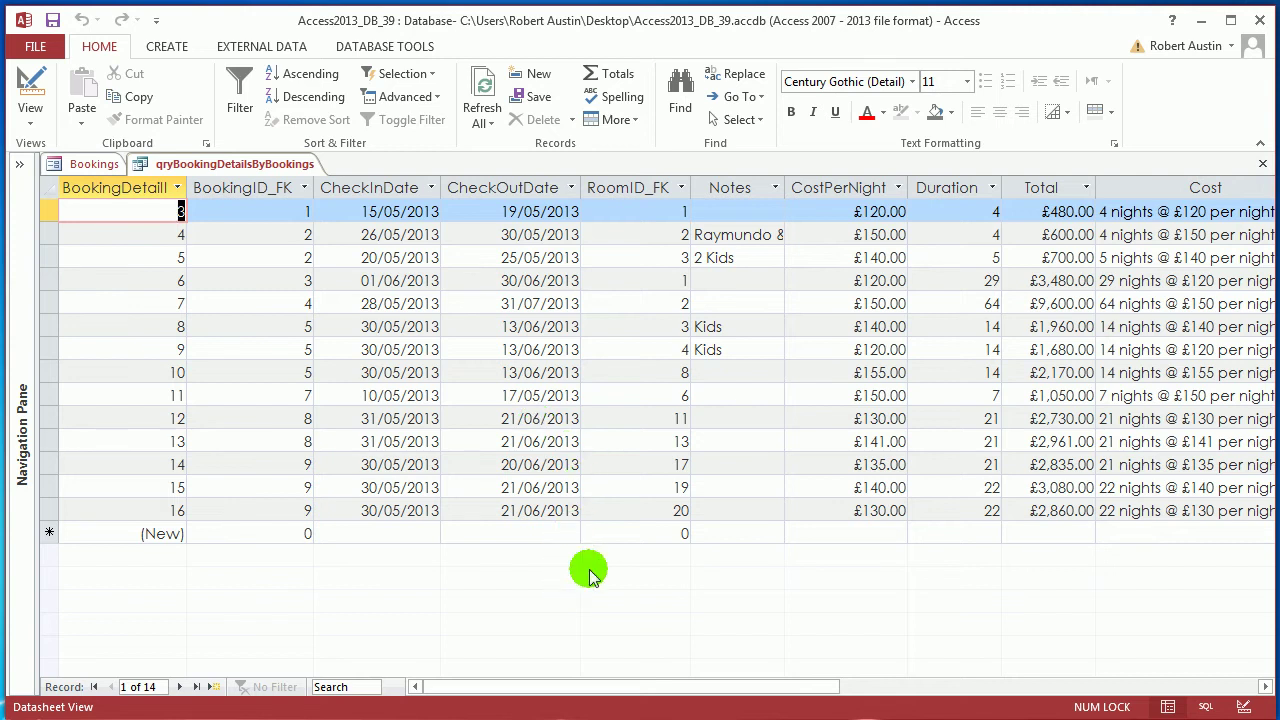
pyautogui.moveTo(582, 690); pyautogui.dragTo(590, 697)
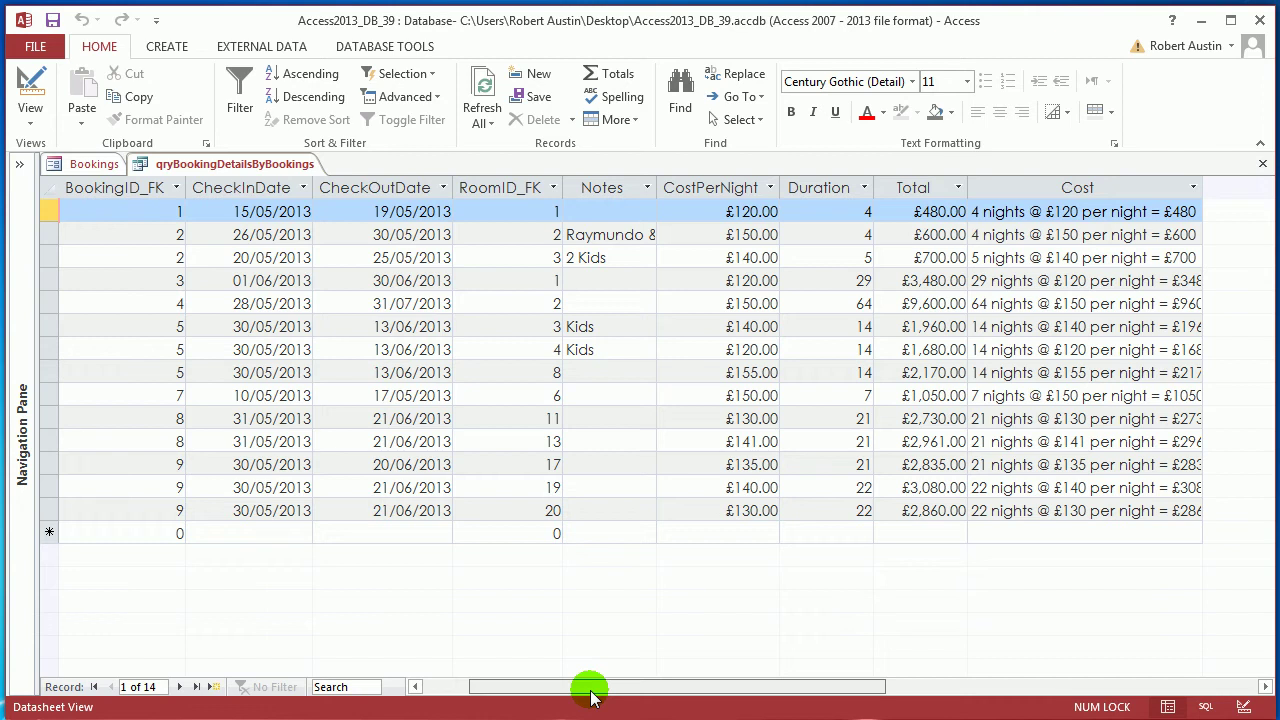
pyautogui.moveTo(590, 697); pyautogui.dragTo(449, 689)
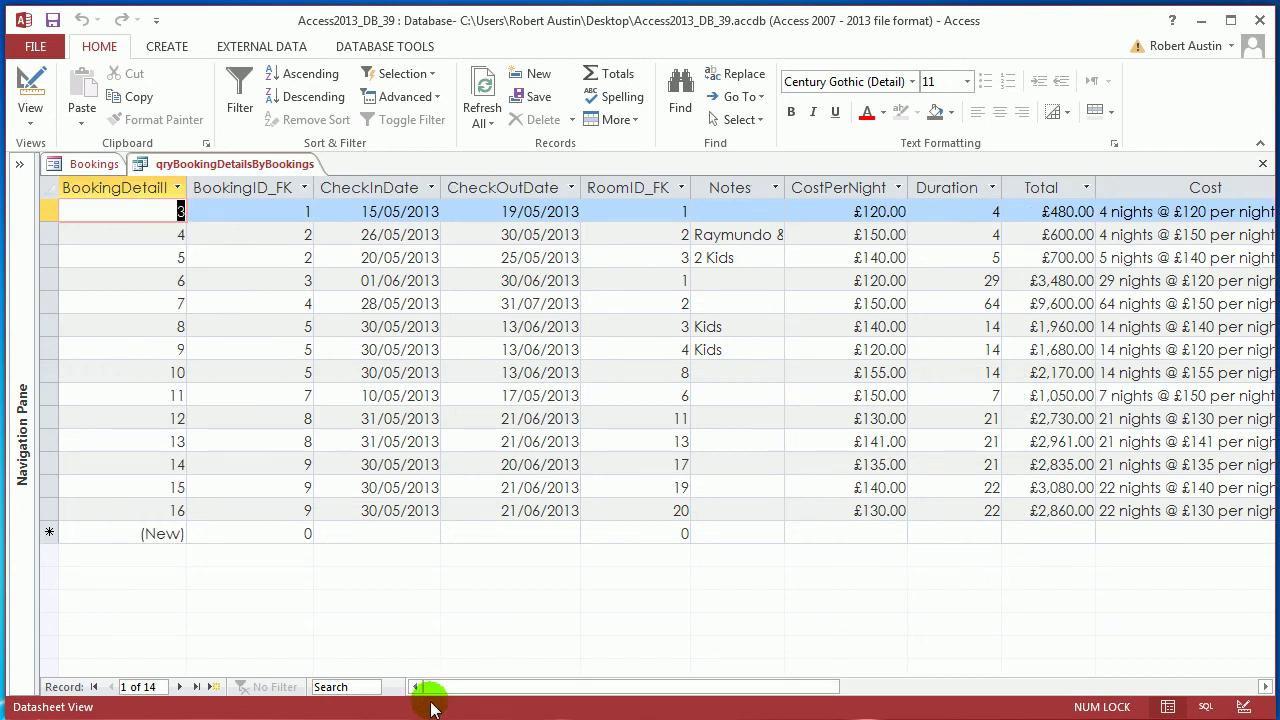
pyautogui.click(12, 176)
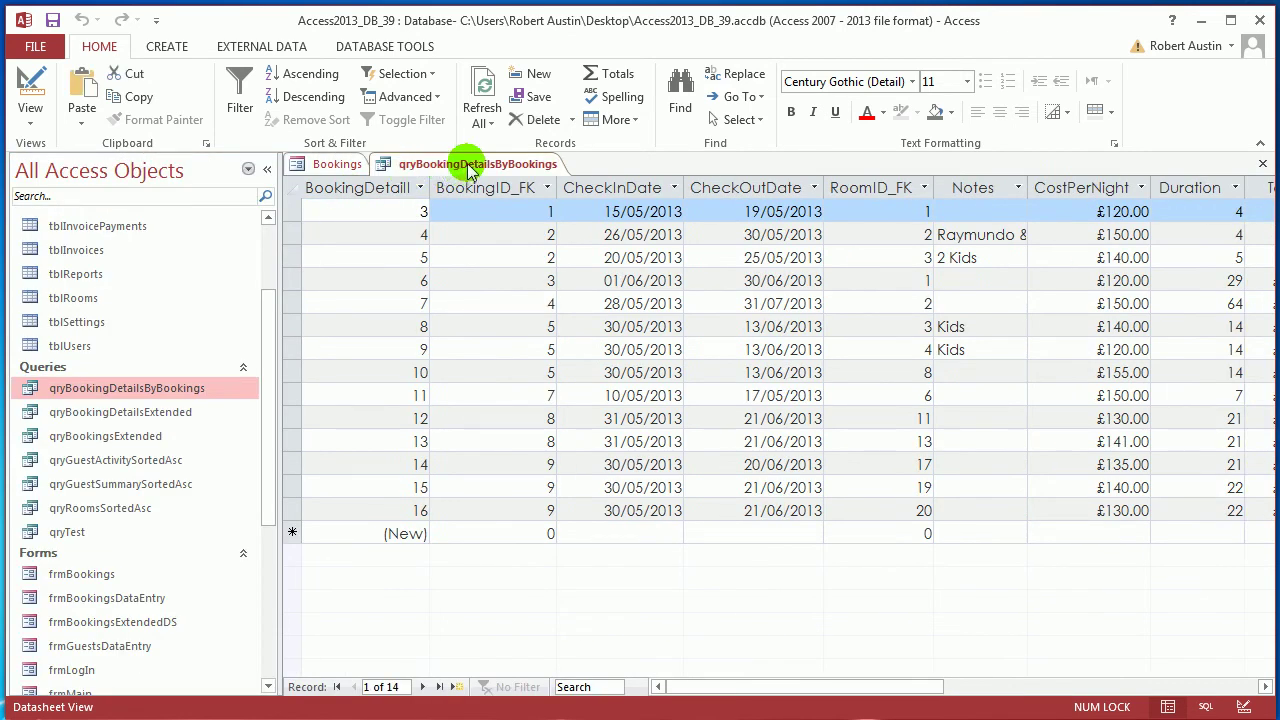
pyautogui.rightClick(470, 168)
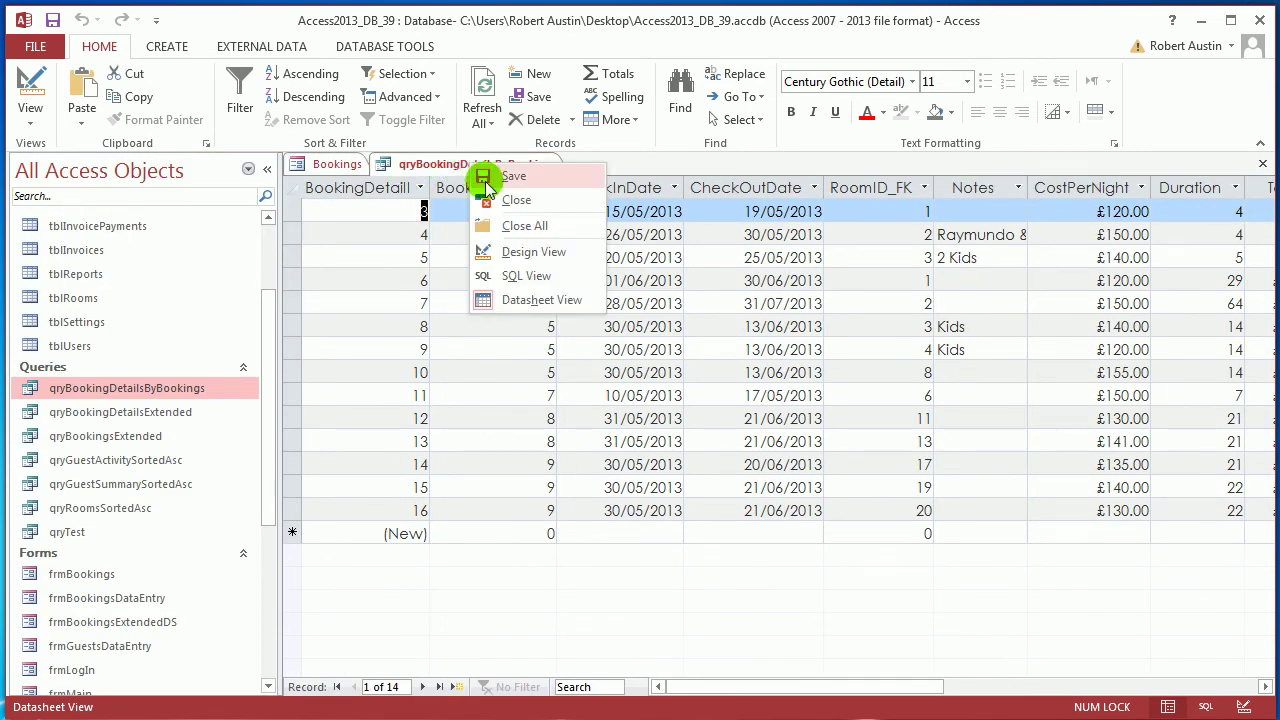
pyautogui.click(491, 180)
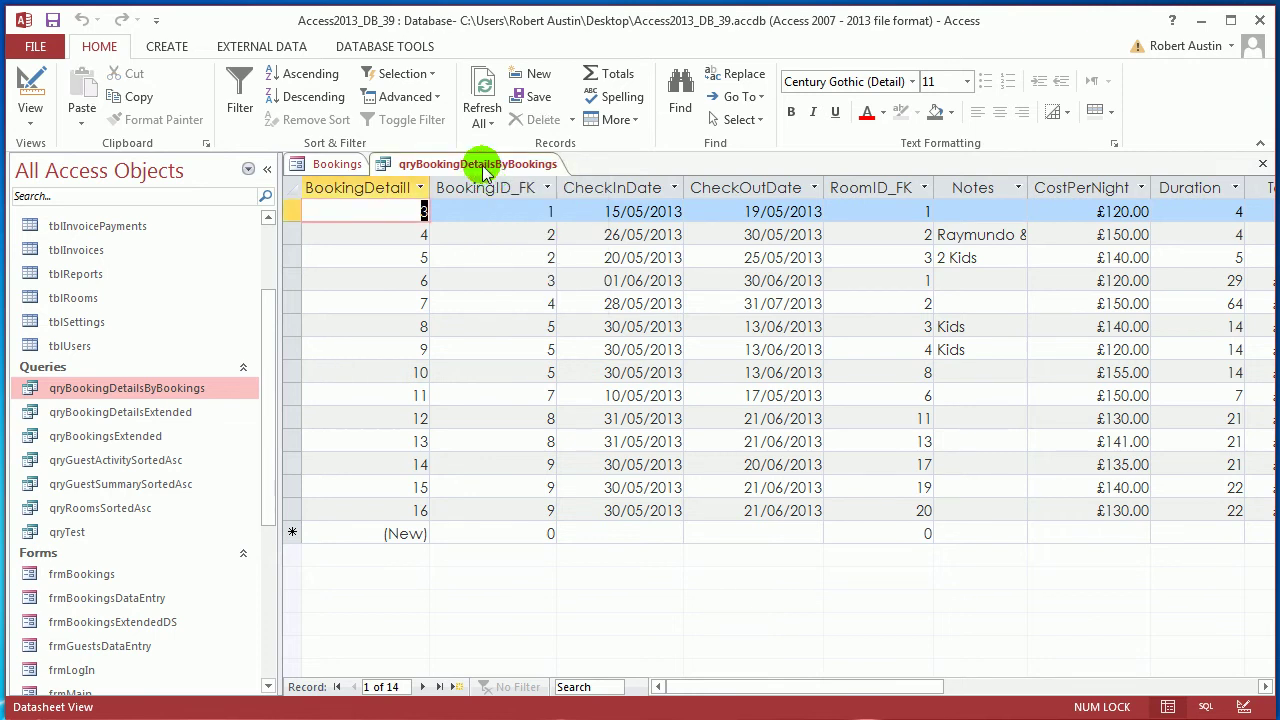
pyautogui.rightClick(484, 172)
# Close the query and create a Datasheet form from it via More Forms
pyautogui.click(528, 208)
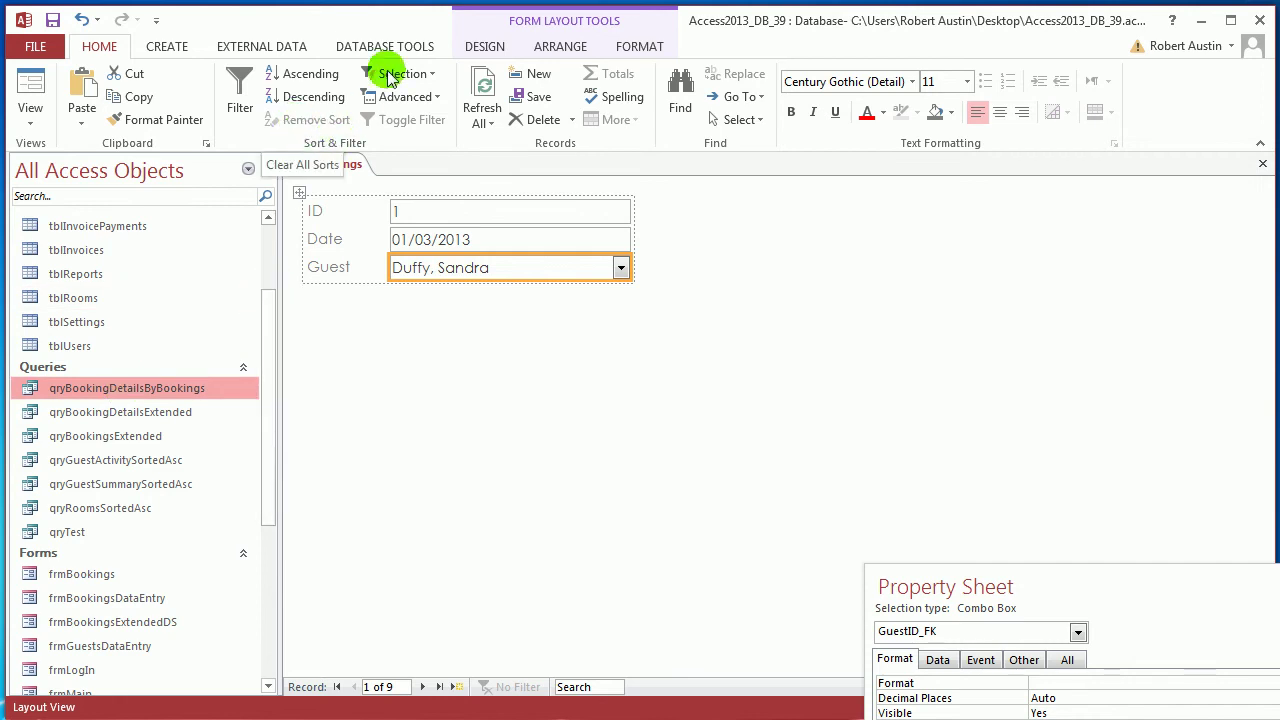
pyautogui.click(146, 44)
pyautogui.click(531, 120)
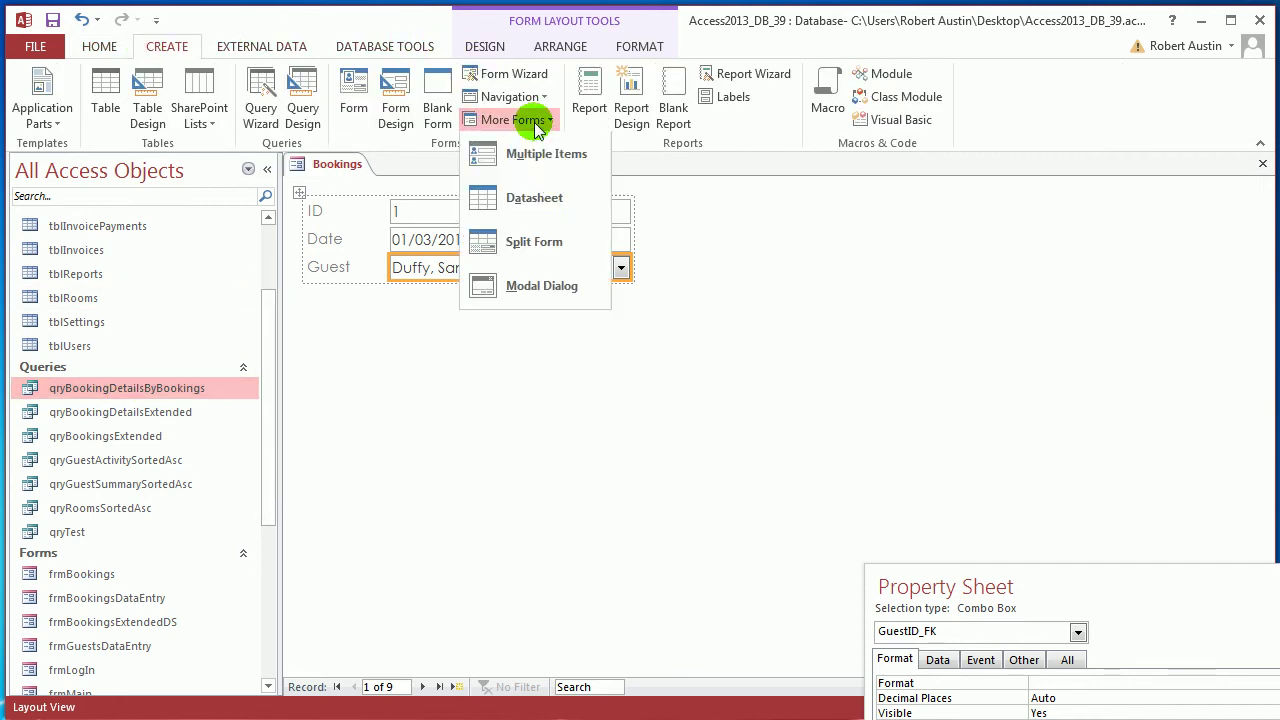
pyautogui.click(550, 195)
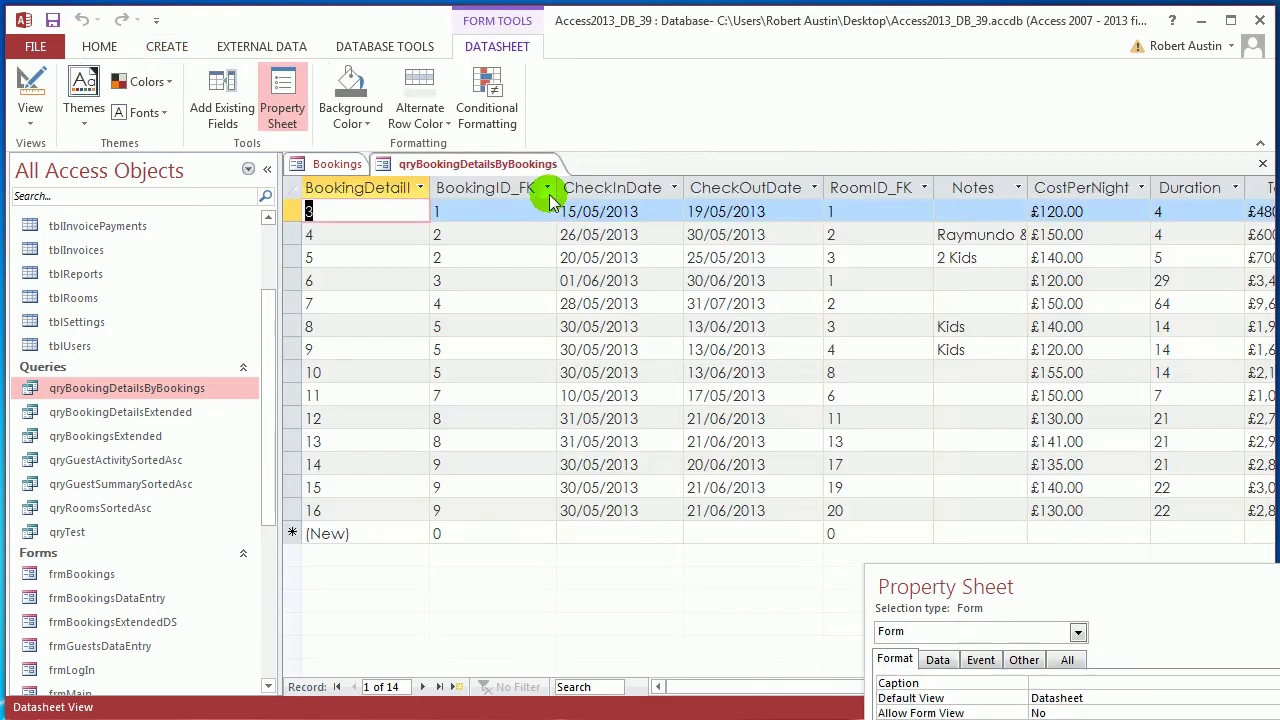
pyautogui.click(267, 168)
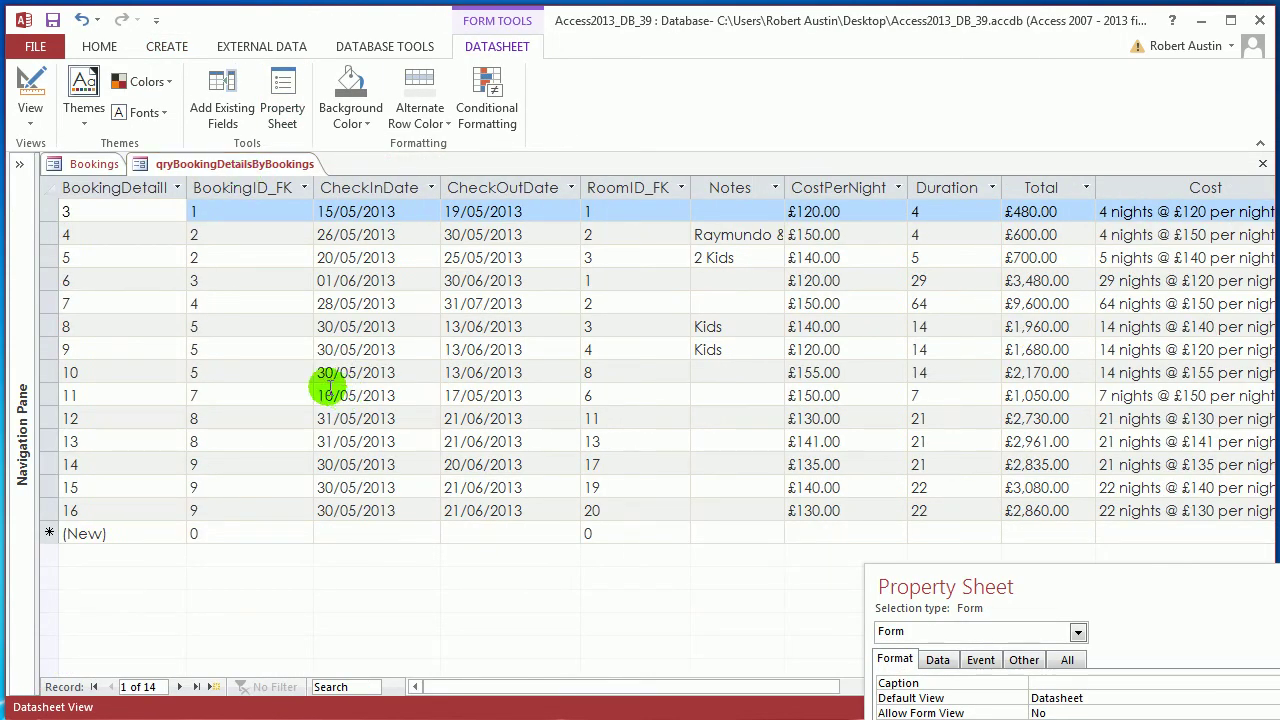
# Hide the BookingID_FK and Notes columns in the new datasheet form
pyautogui.click(256, 186)
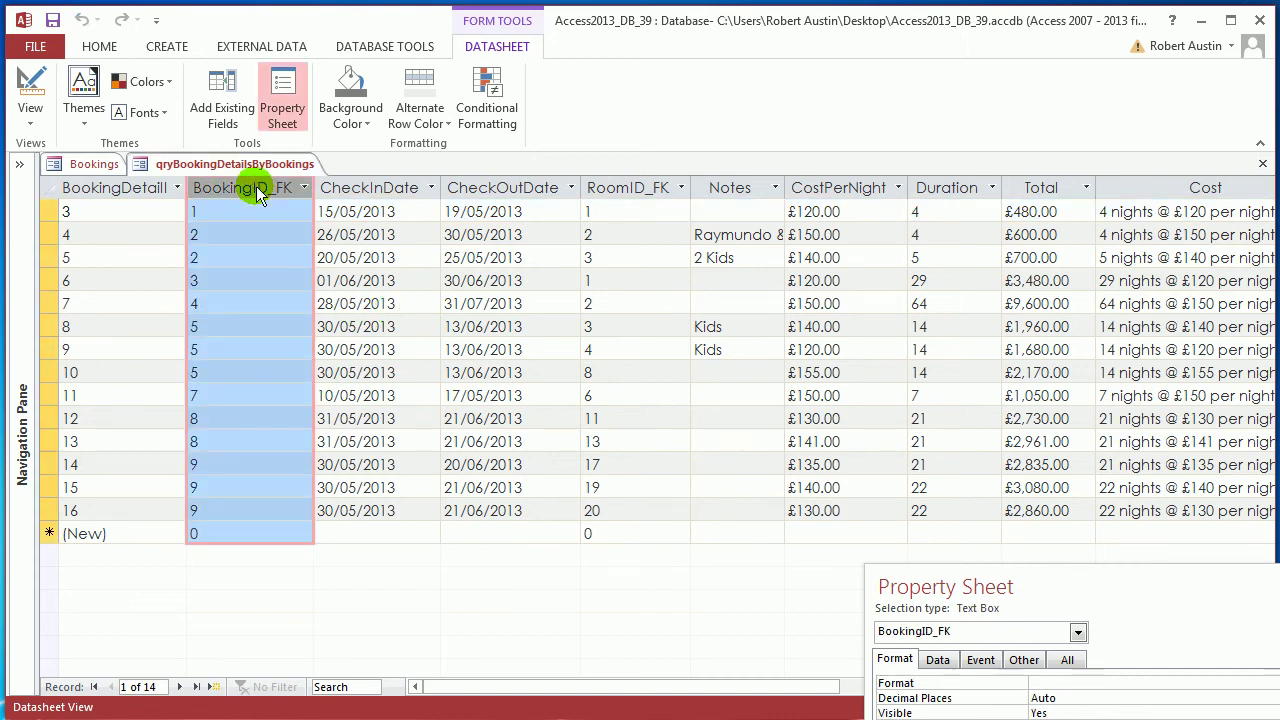
pyautogui.rightClick(256, 186)
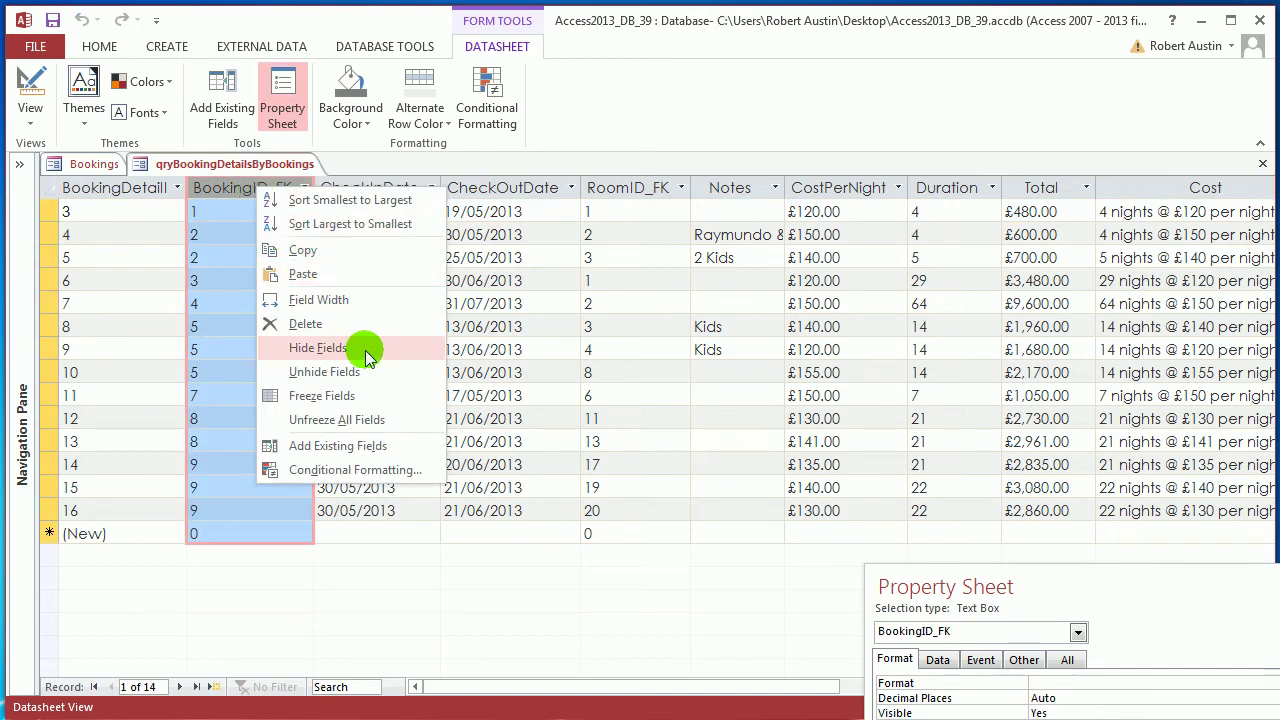
pyautogui.click(318, 348)
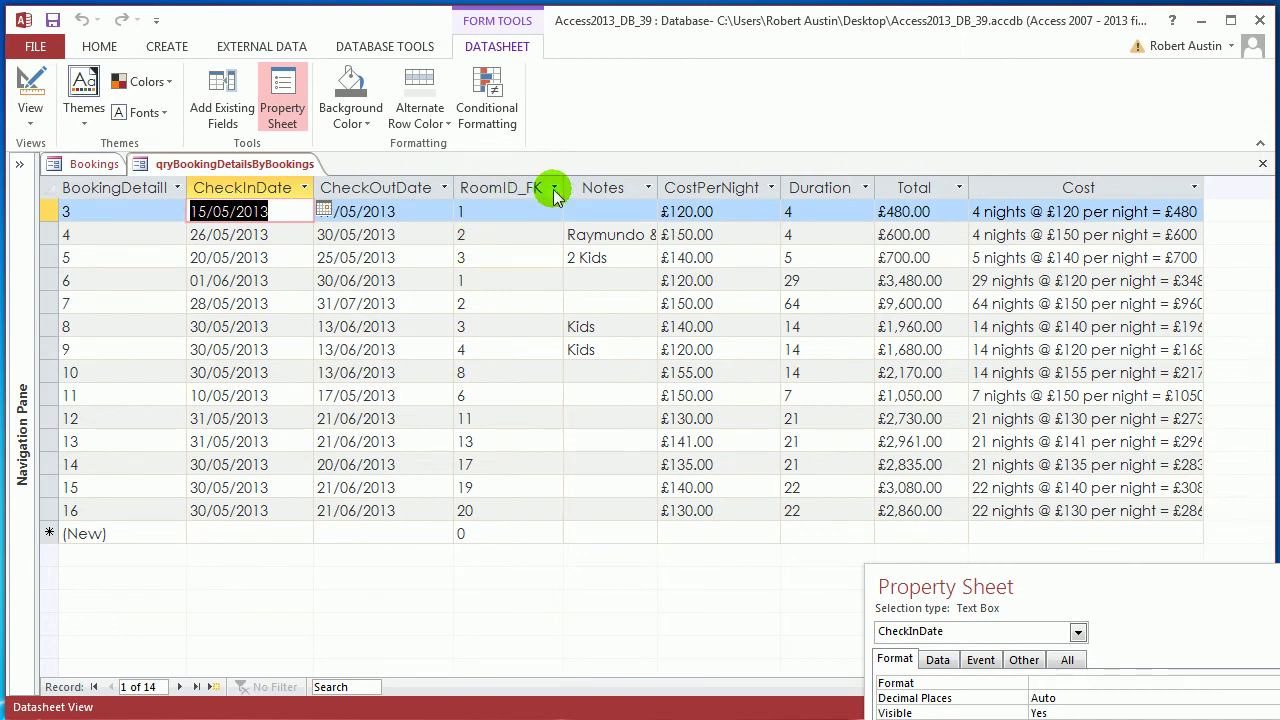
pyautogui.click(604, 187)
pyautogui.rightClick(606, 188)
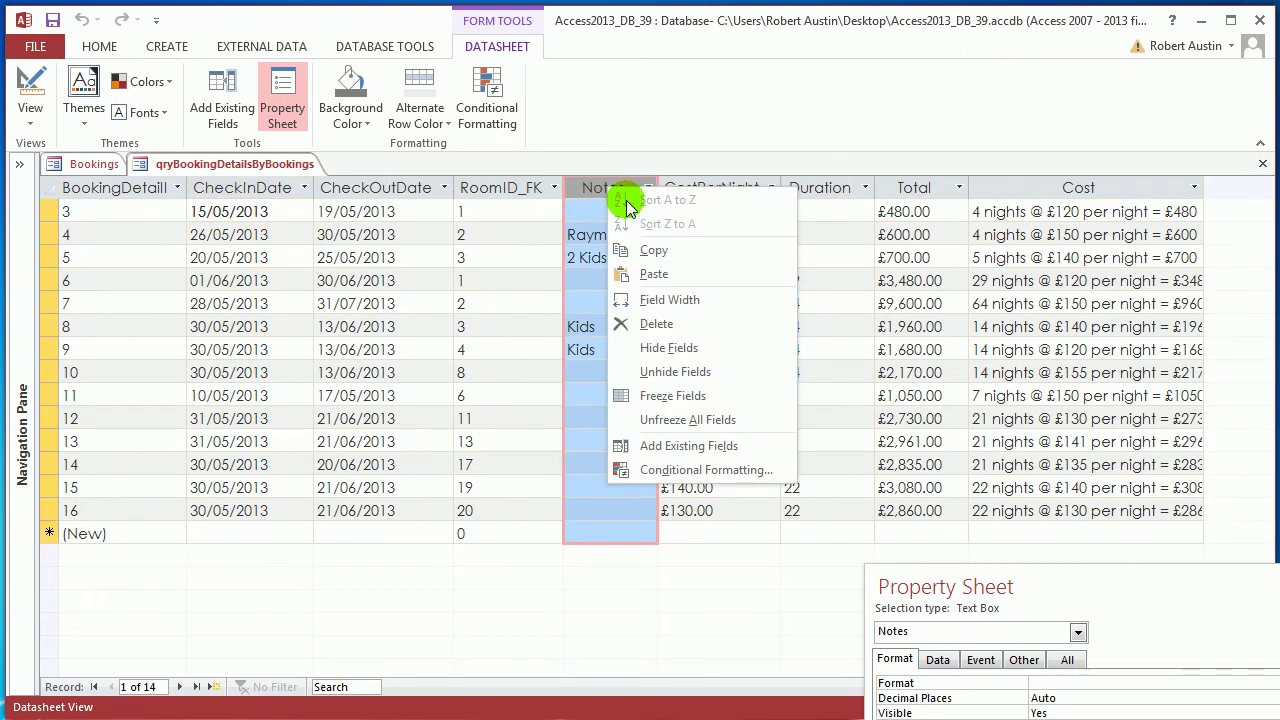
pyautogui.click(683, 350)
# Delete the CostPerNight, Duration and Total columns from the datasheet form
pyautogui.moveTo(651, 187); pyautogui.dragTo(725, 188)
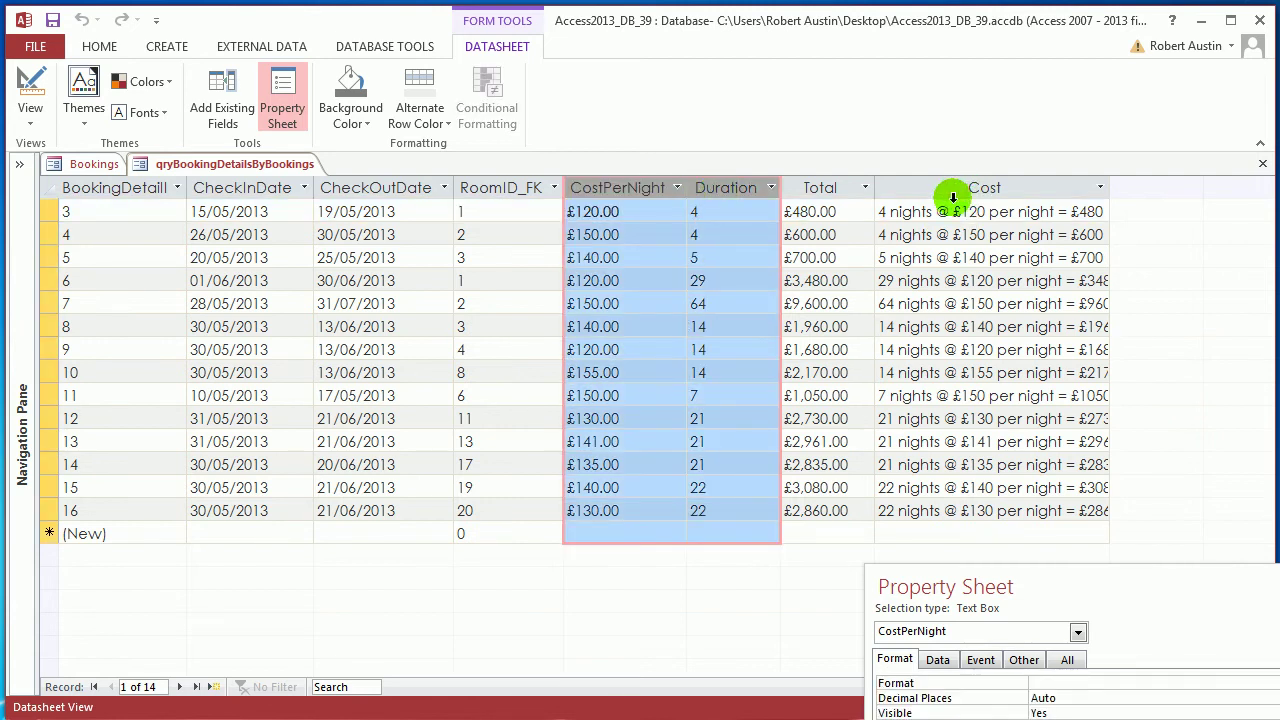
pyautogui.moveTo(812, 190); pyautogui.dragTo(600, 189)
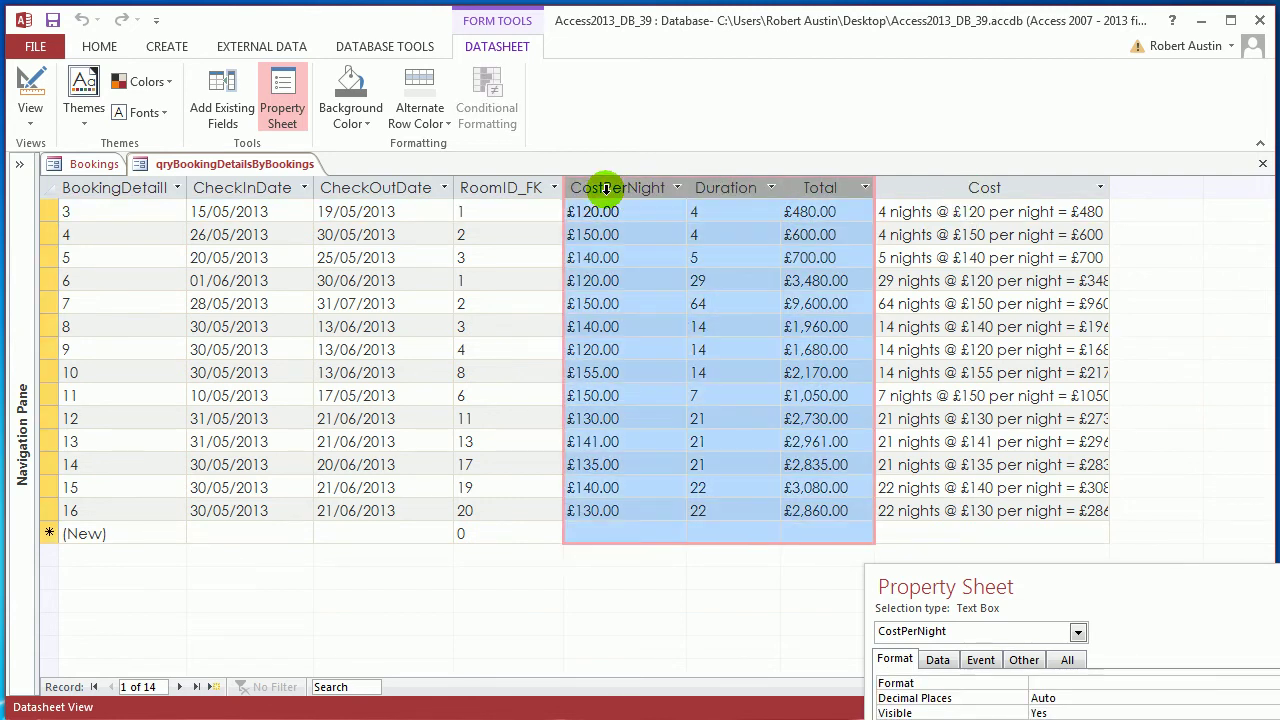
pyautogui.rightClick(634, 189)
pyautogui.click(727, 325)
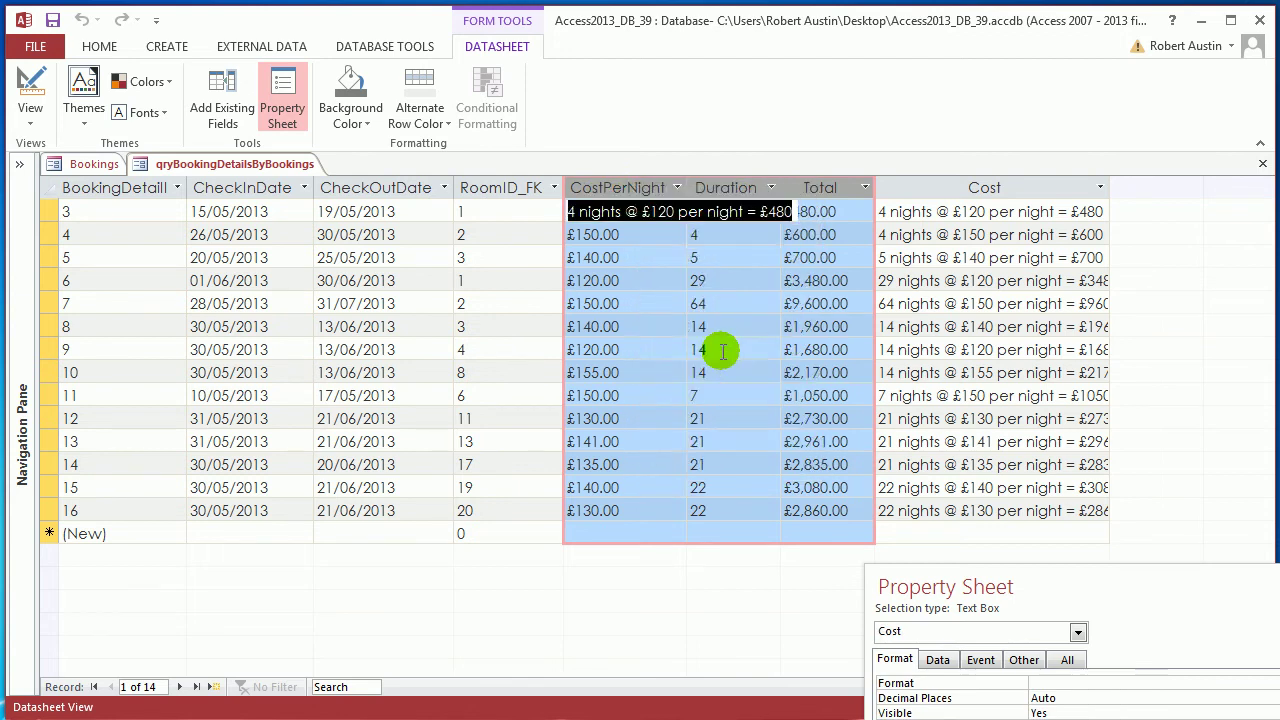
pyautogui.click(705, 188)
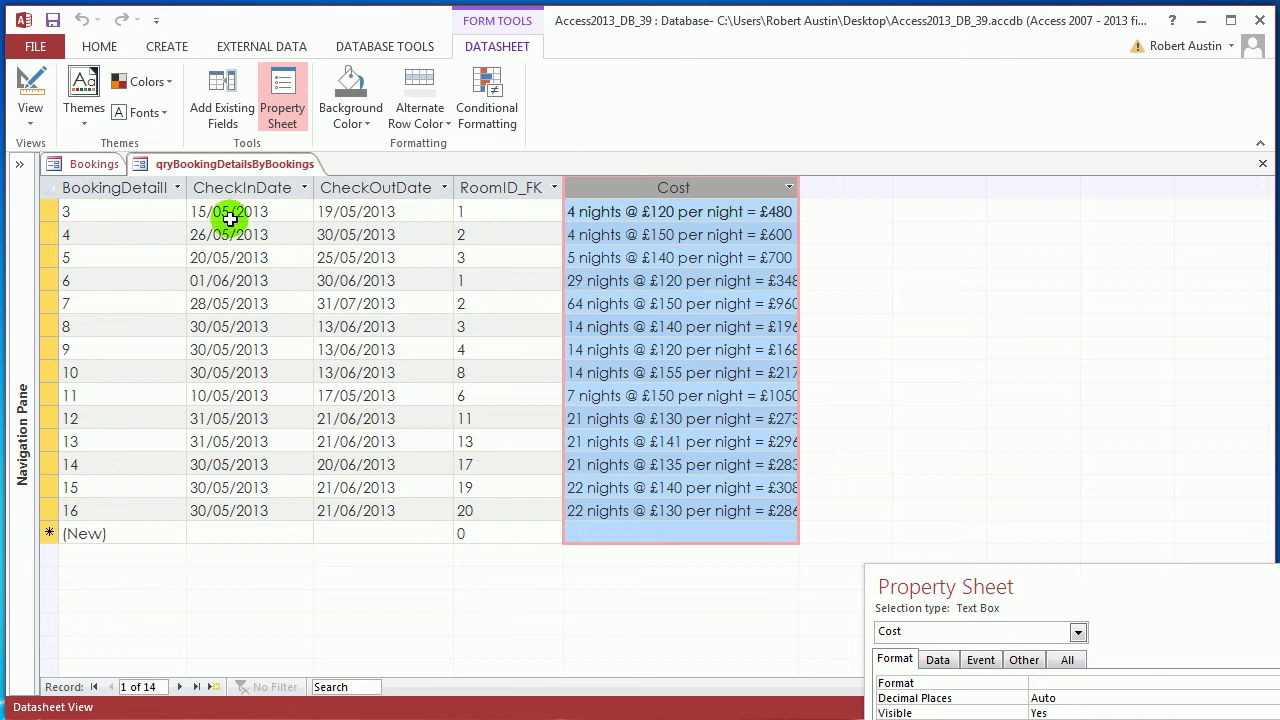
# Save the new datasheet form as frmBookingDetailsByBookingsDS and switch it to Design View
pyautogui.rightClick(247, 172)
pyautogui.click(270, 182)
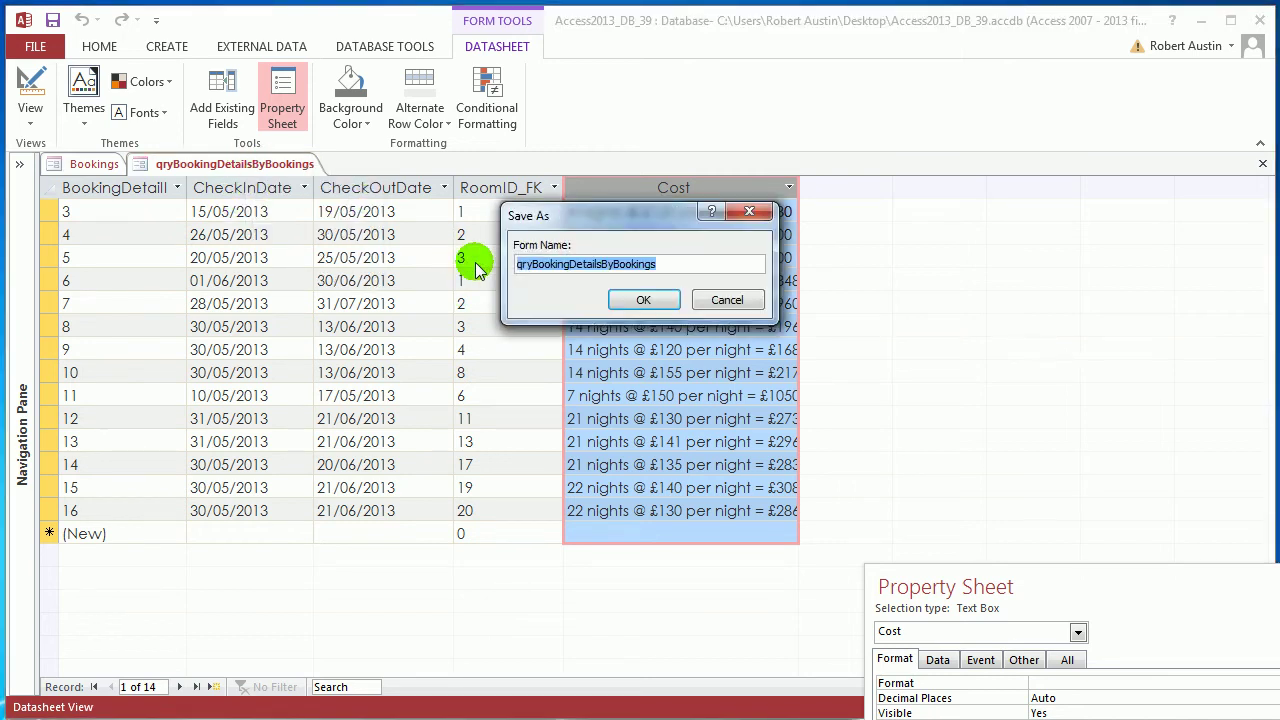
pyautogui.click(531, 264)
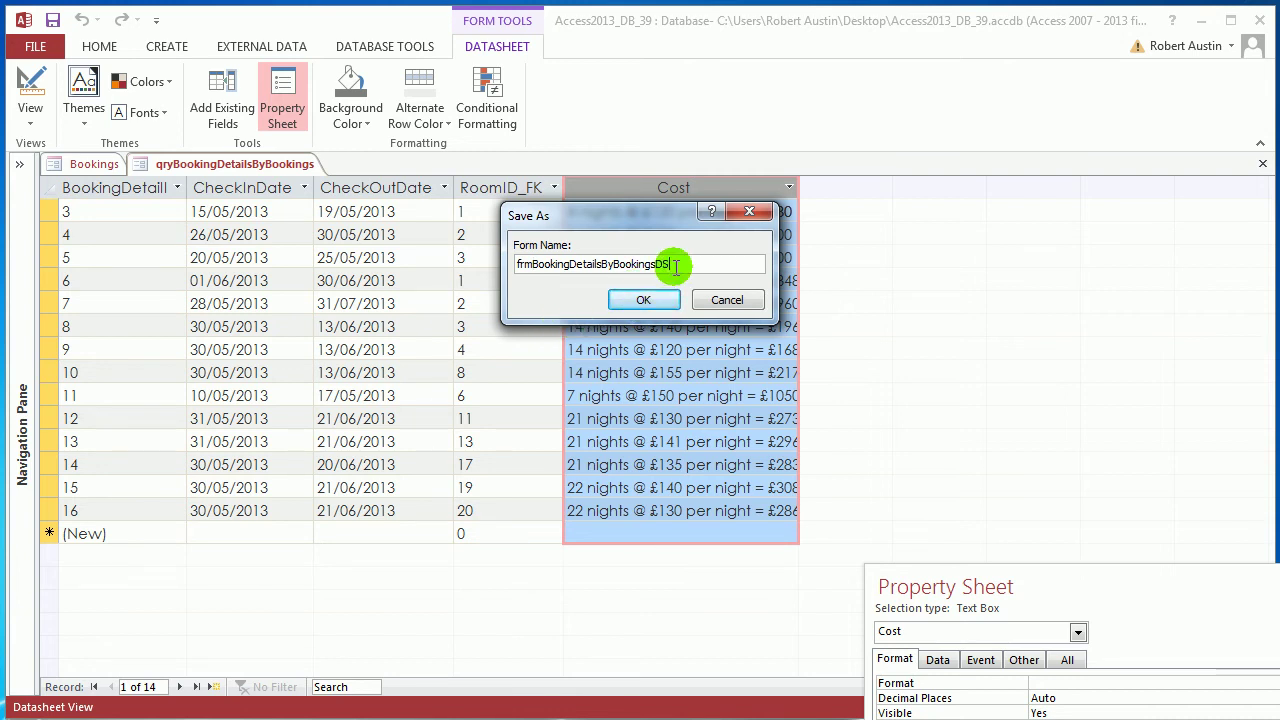
pyautogui.click(643, 300)
pyautogui.rightClick(203, 163)
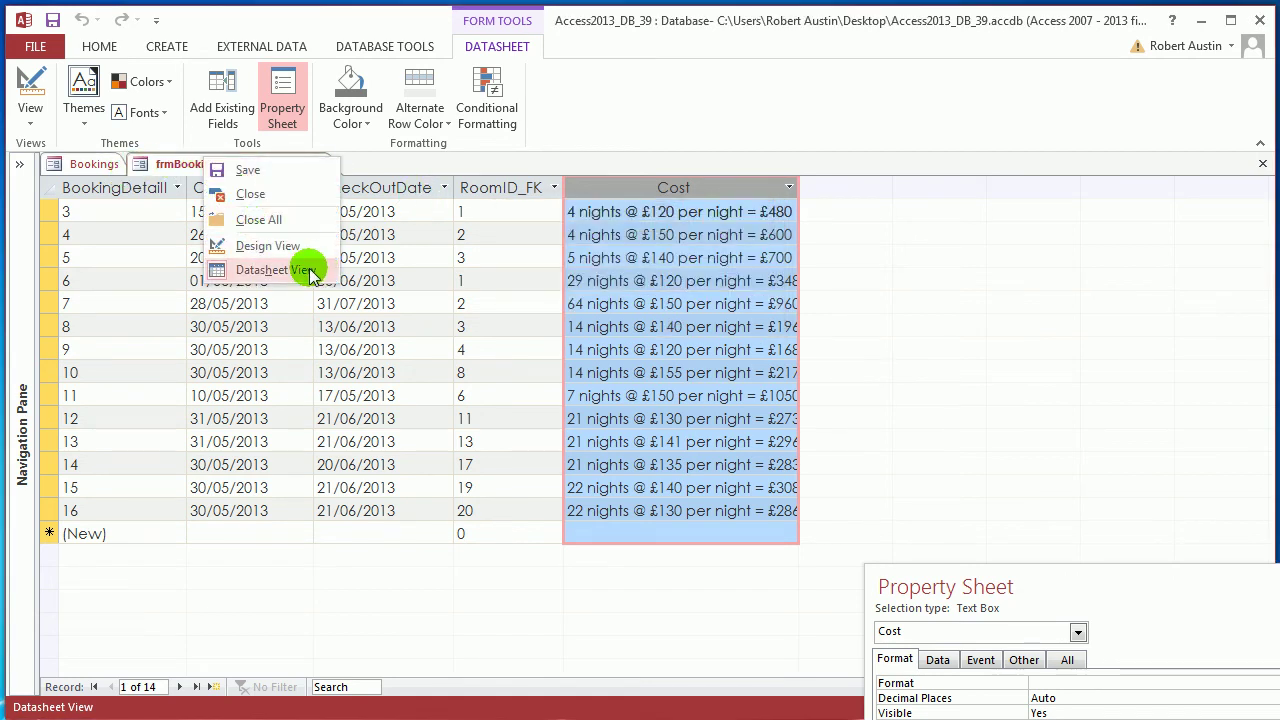
pyautogui.click(262, 246)
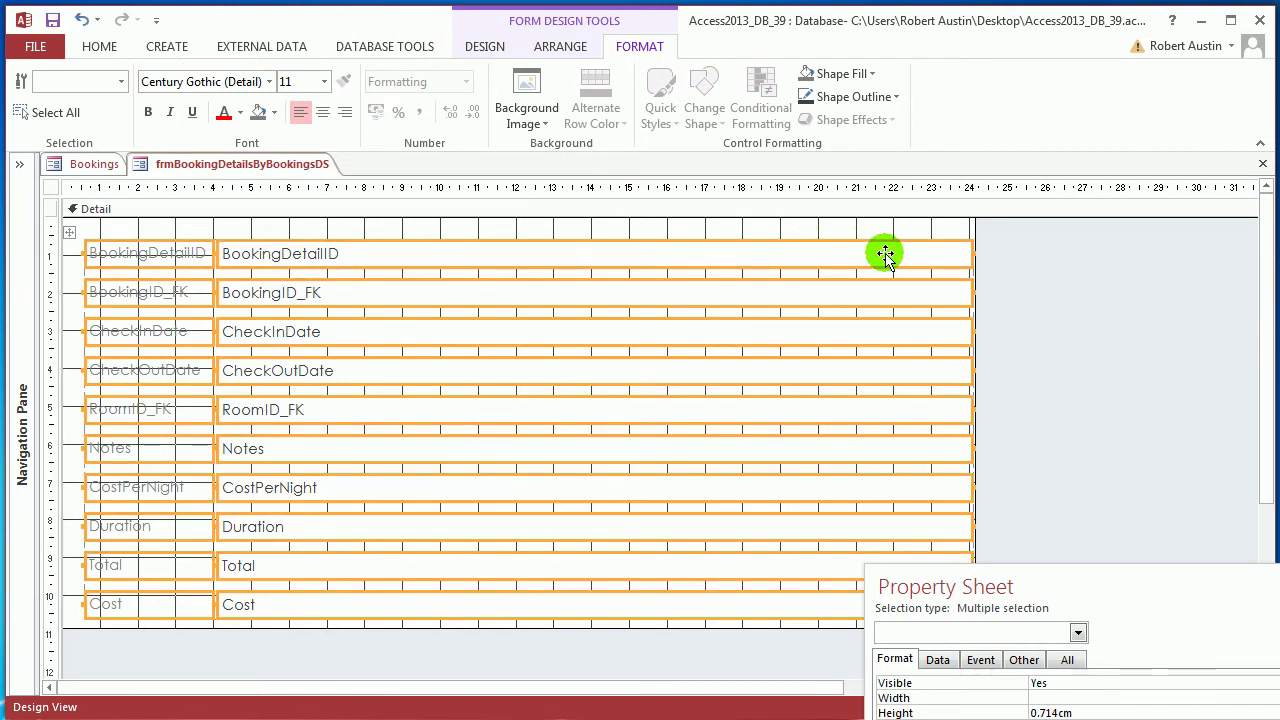
# Narrow the form's text boxes to about half width and shrink the Detail area to fit
pyautogui.press('Delete')
pyautogui.hotkey('ctrl', 'z')
pyautogui.click(963, 254)
pyautogui.moveTo(963, 254); pyautogui.dragTo(500, 270)
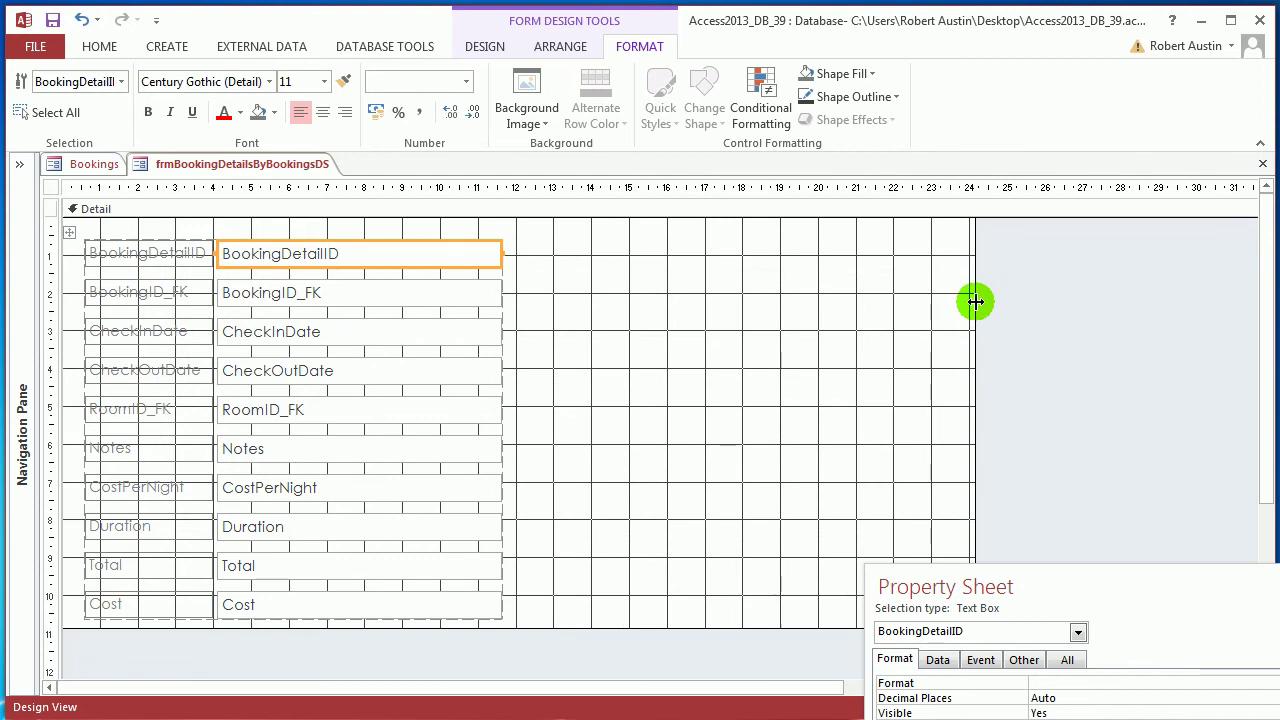
pyautogui.moveTo(975, 301); pyautogui.dragTo(534, 326)
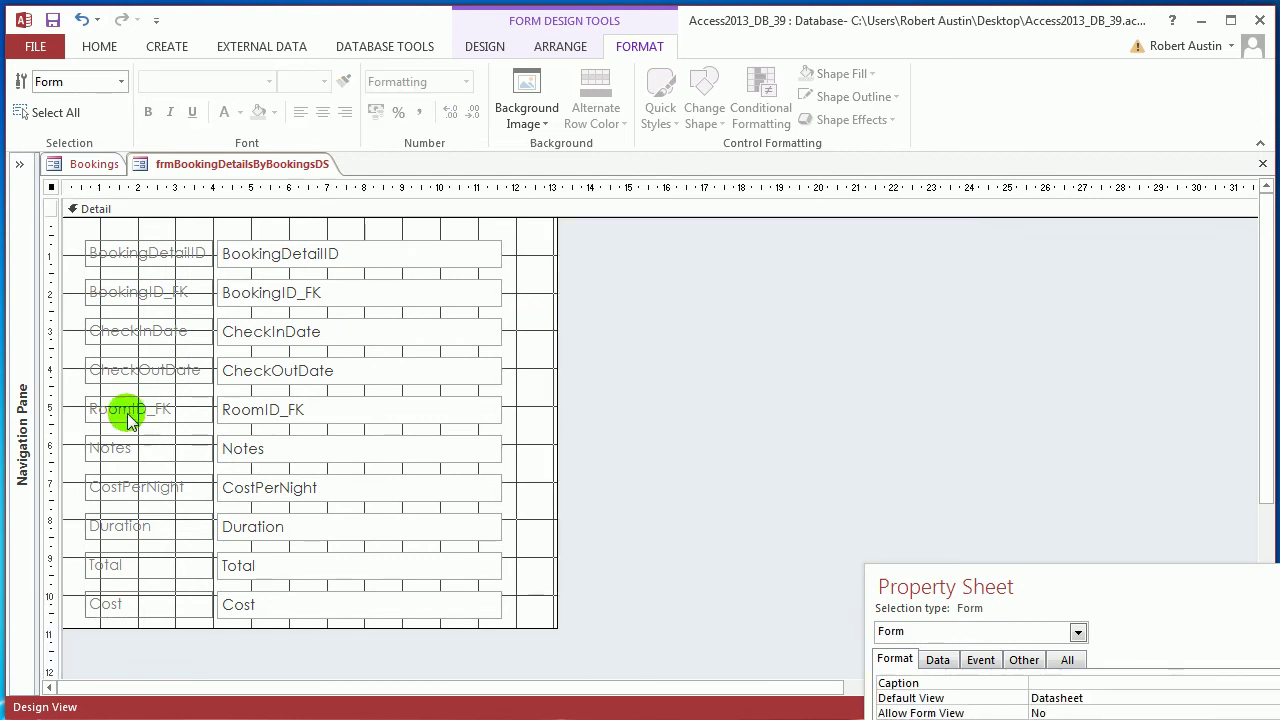
# Rename the RoomID_FK label to 'Room' and change its text box to a combo box
pyautogui.click(166, 409)
pyautogui.click(182, 407)
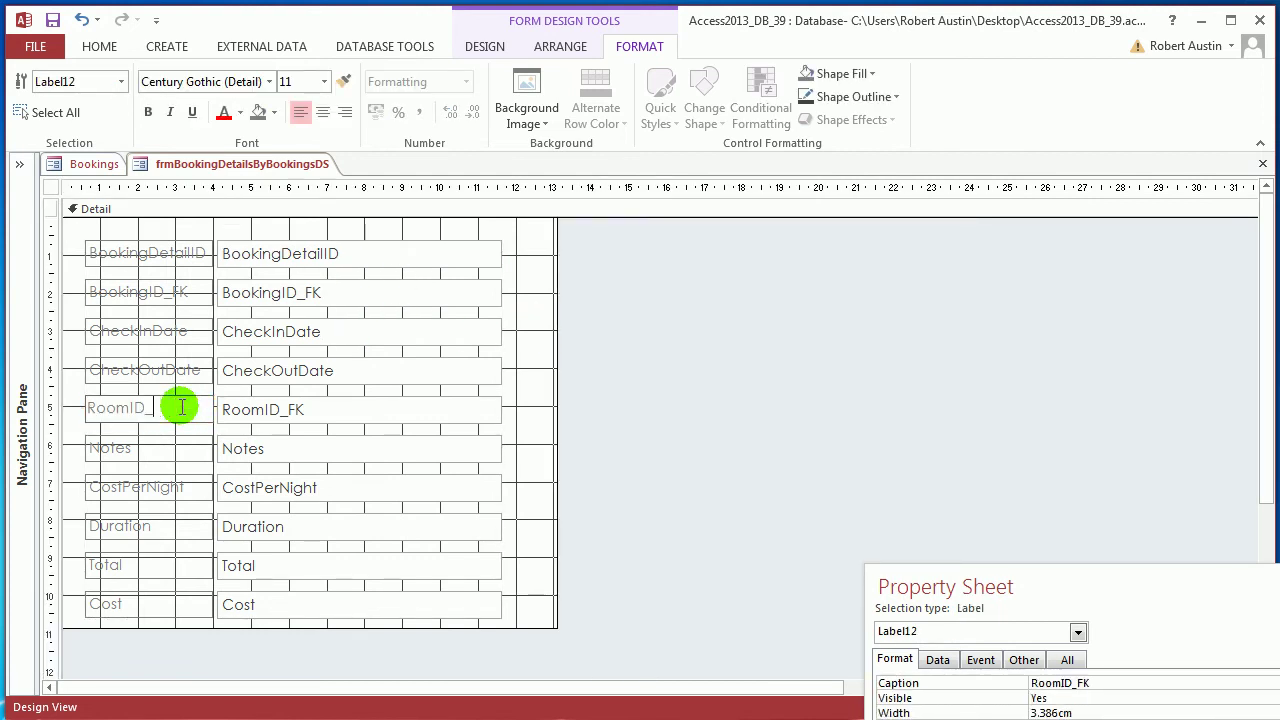
pyautogui.click(288, 409)
pyautogui.rightClick(288, 409)
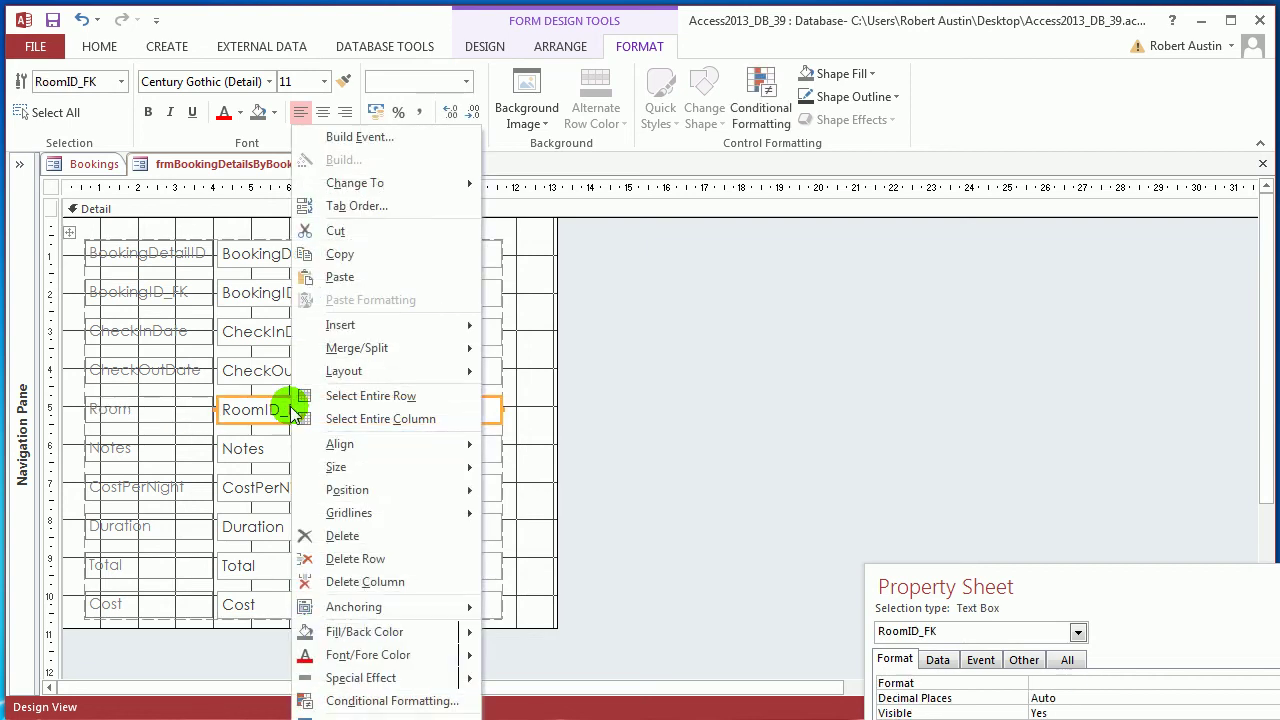
pyautogui.moveTo(471, 183)
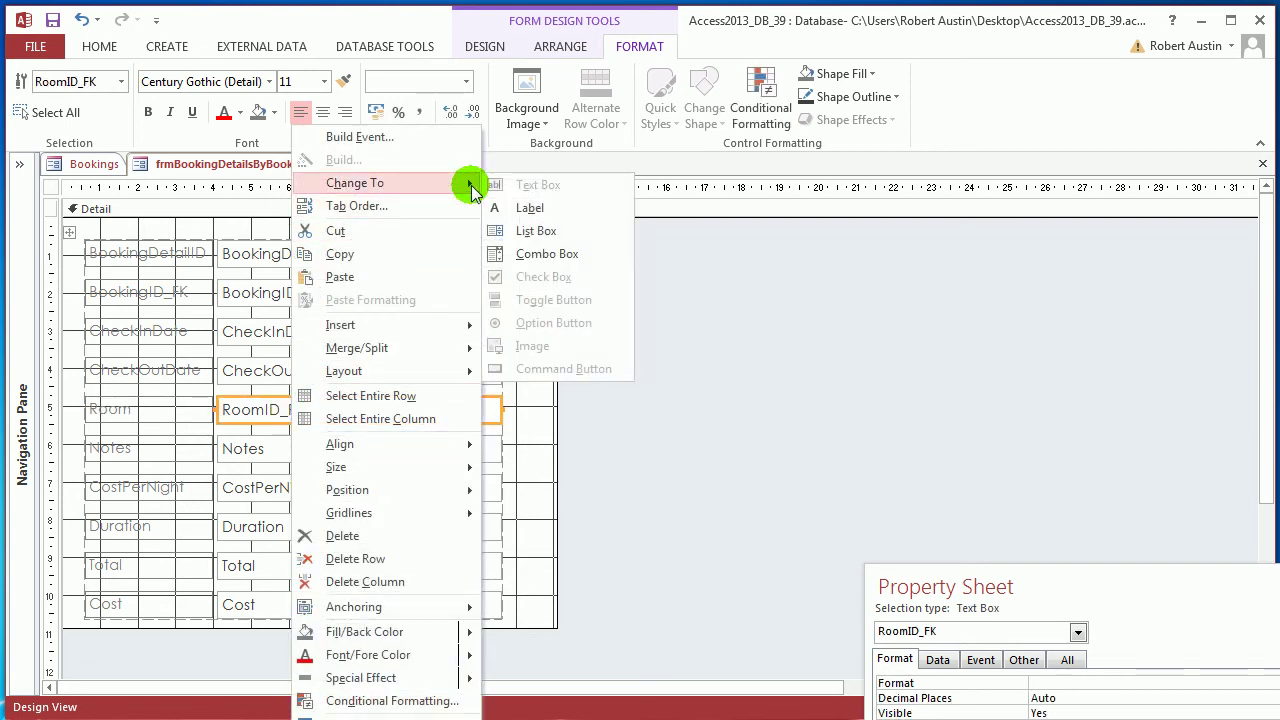
pyautogui.click(548, 255)
pyautogui.moveTo(971, 566); pyautogui.dragTo(788, 161)
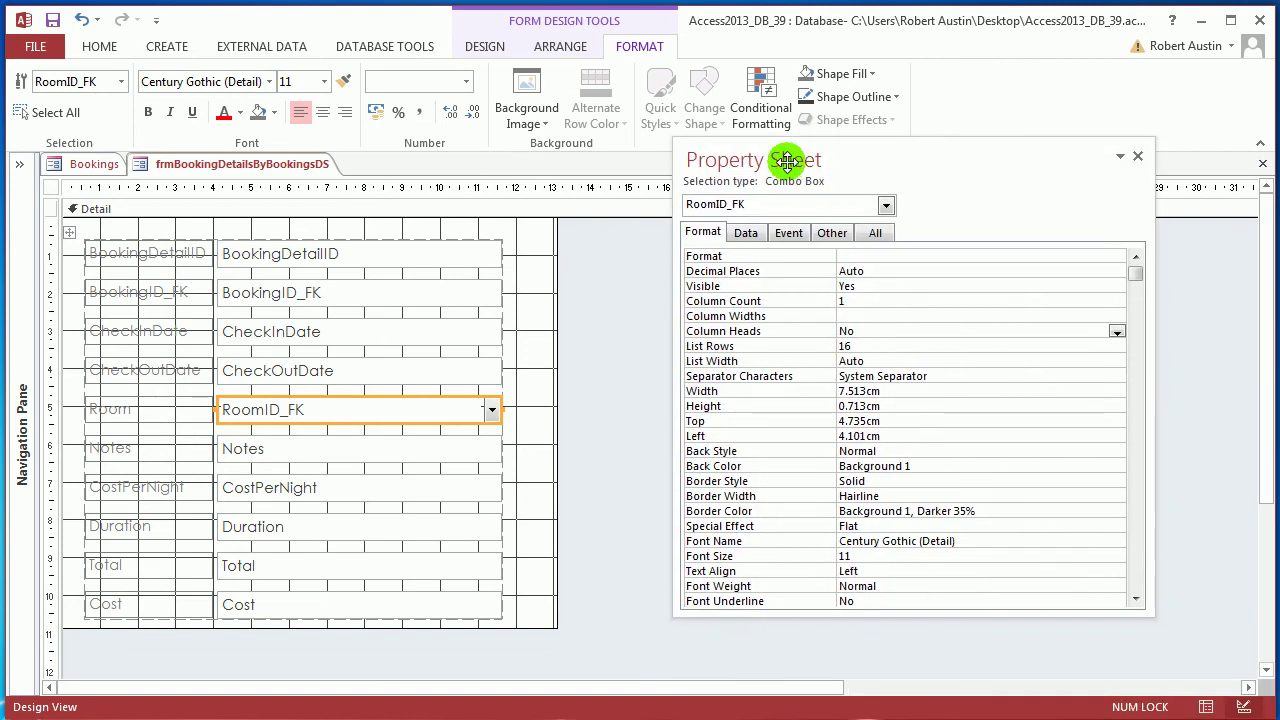
# Open the Query Builder for the combo's Row Source and add tblRooms
pyautogui.click(745, 233)
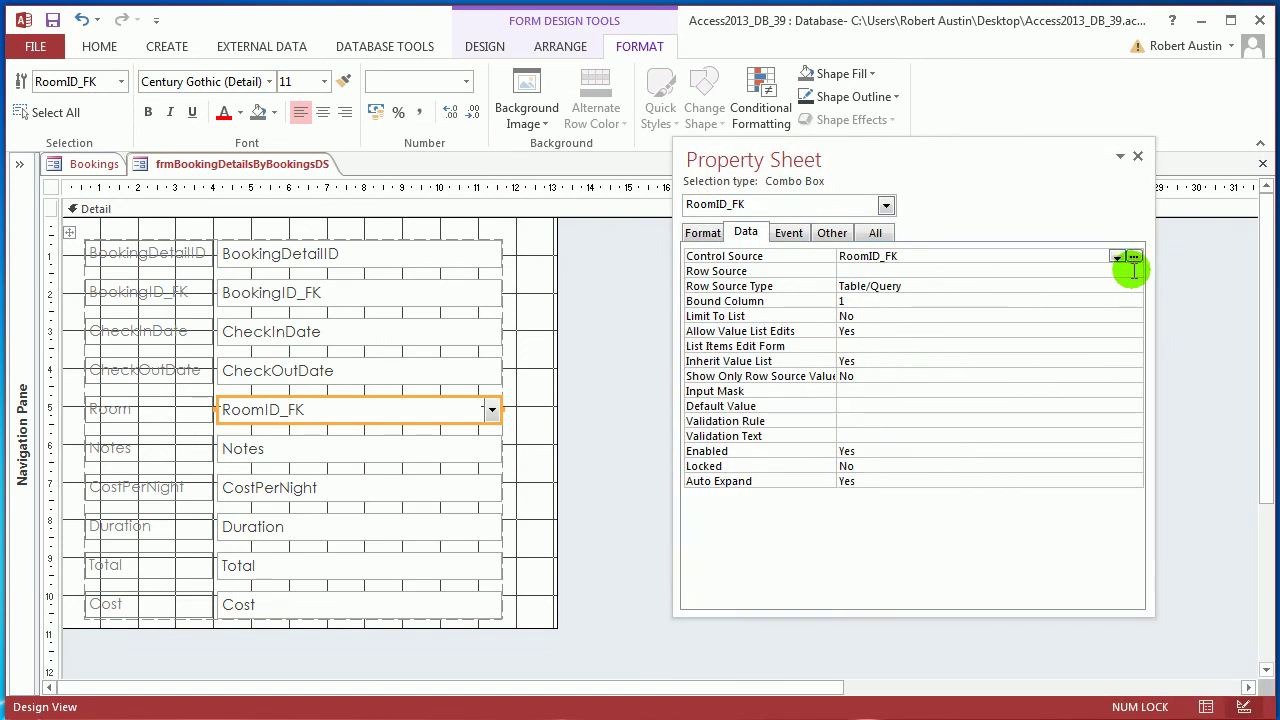
pyautogui.click(1015, 271)
pyautogui.click(1133, 271)
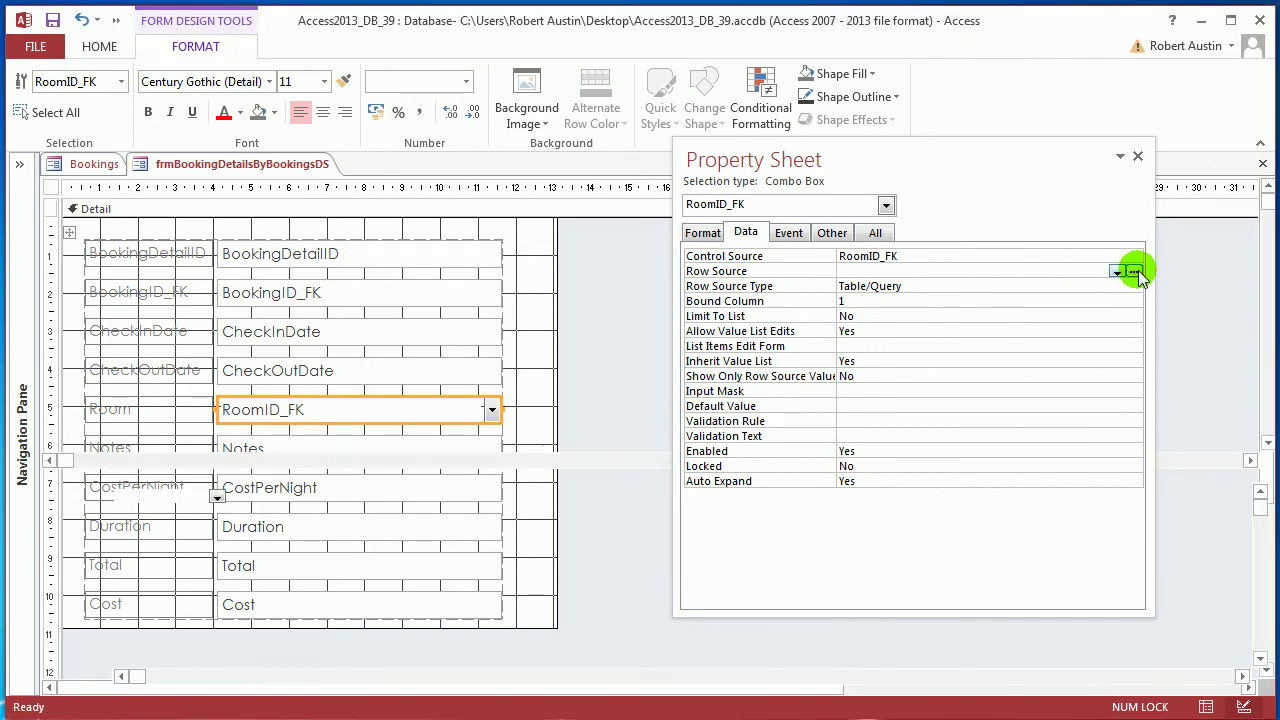
pyautogui.moveTo(586, 457); pyautogui.dragTo(480, 294)
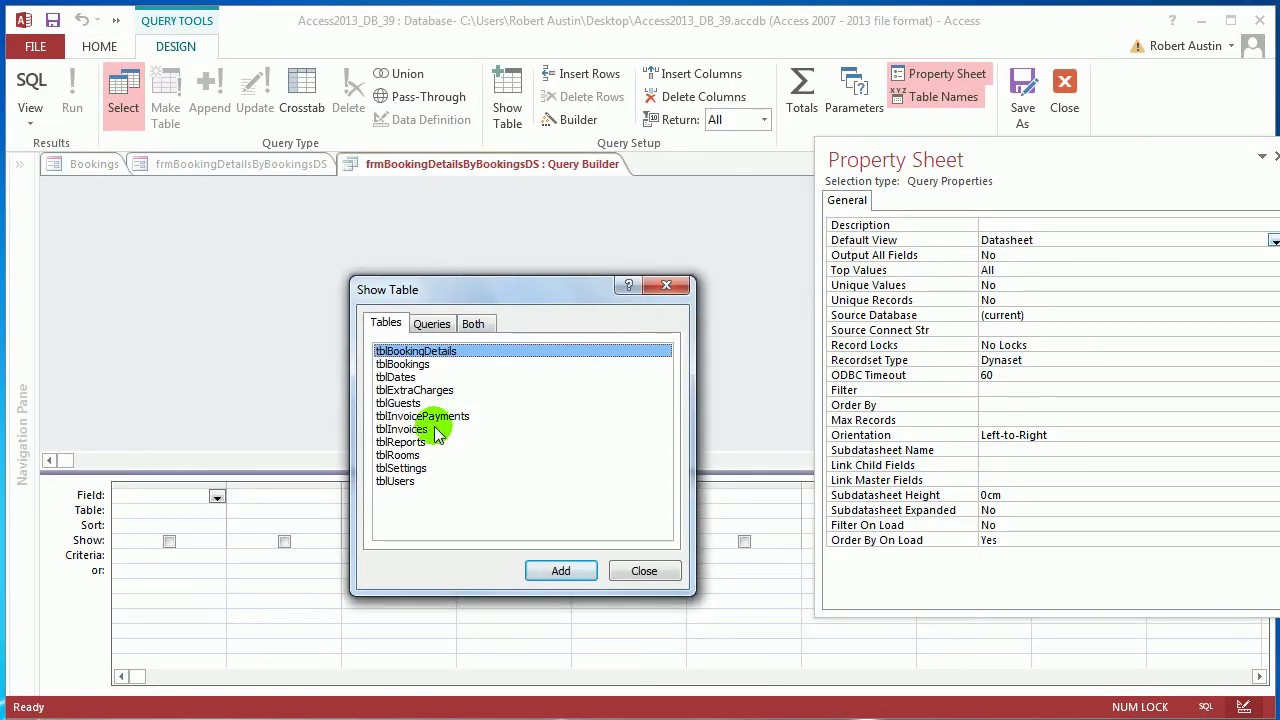
pyautogui.click(410, 455)
pyautogui.click(575, 570)
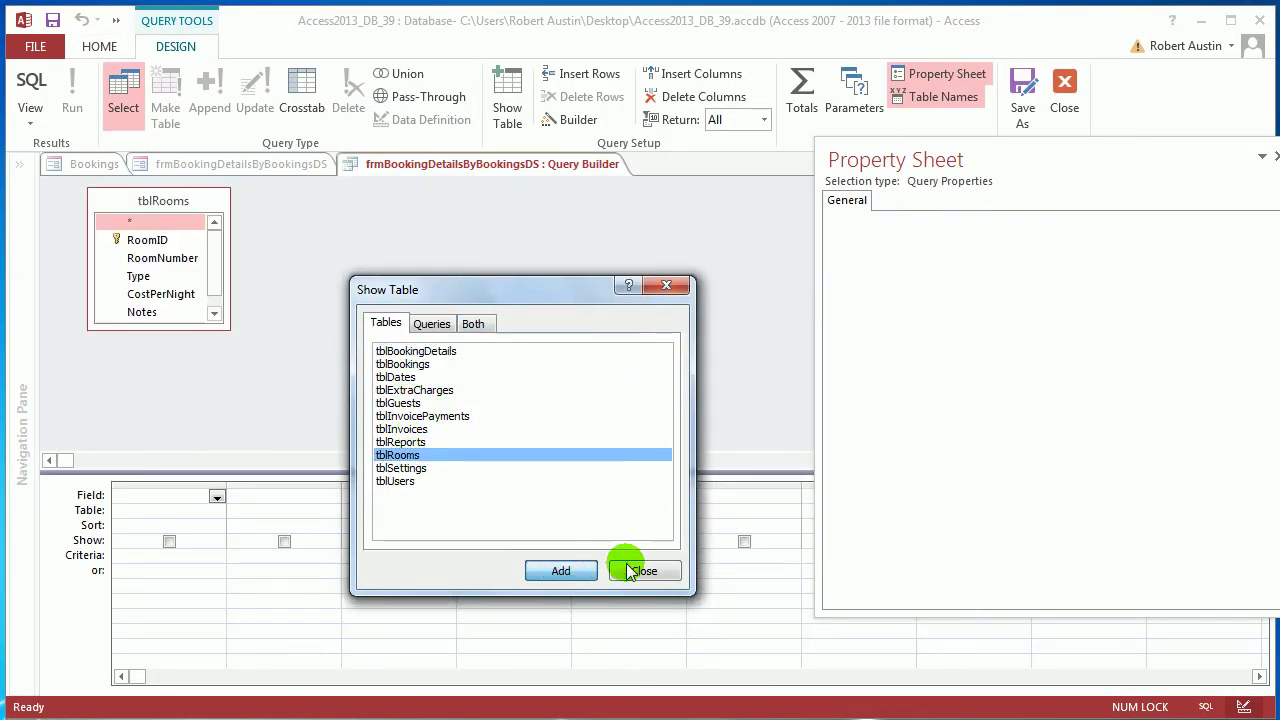
pyautogui.click(630, 569)
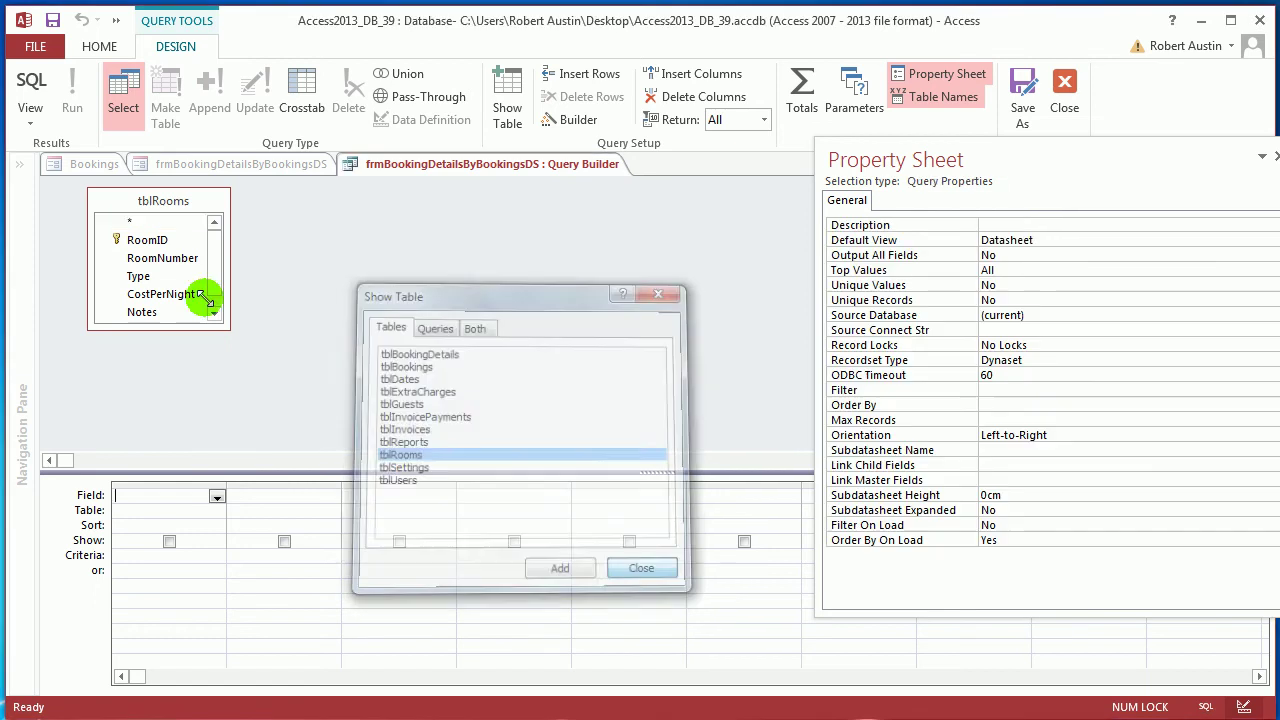
# Add RoomID and RoomNumber, sort RoomNumber ascending, preview the 20 rooms, and close the builder
pyautogui.doubleClick(150, 240)
pyautogui.doubleClick(163, 257)
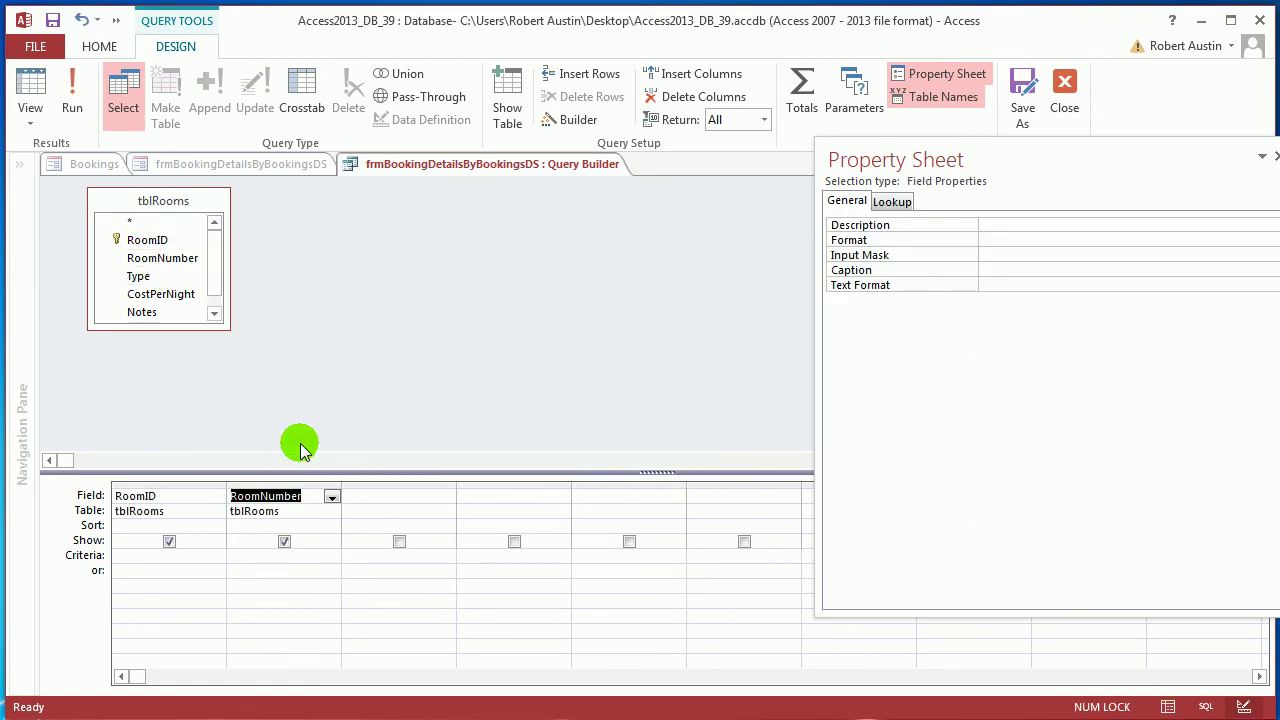
pyautogui.click(332, 528)
pyautogui.click(305, 537)
pyautogui.click(72, 100)
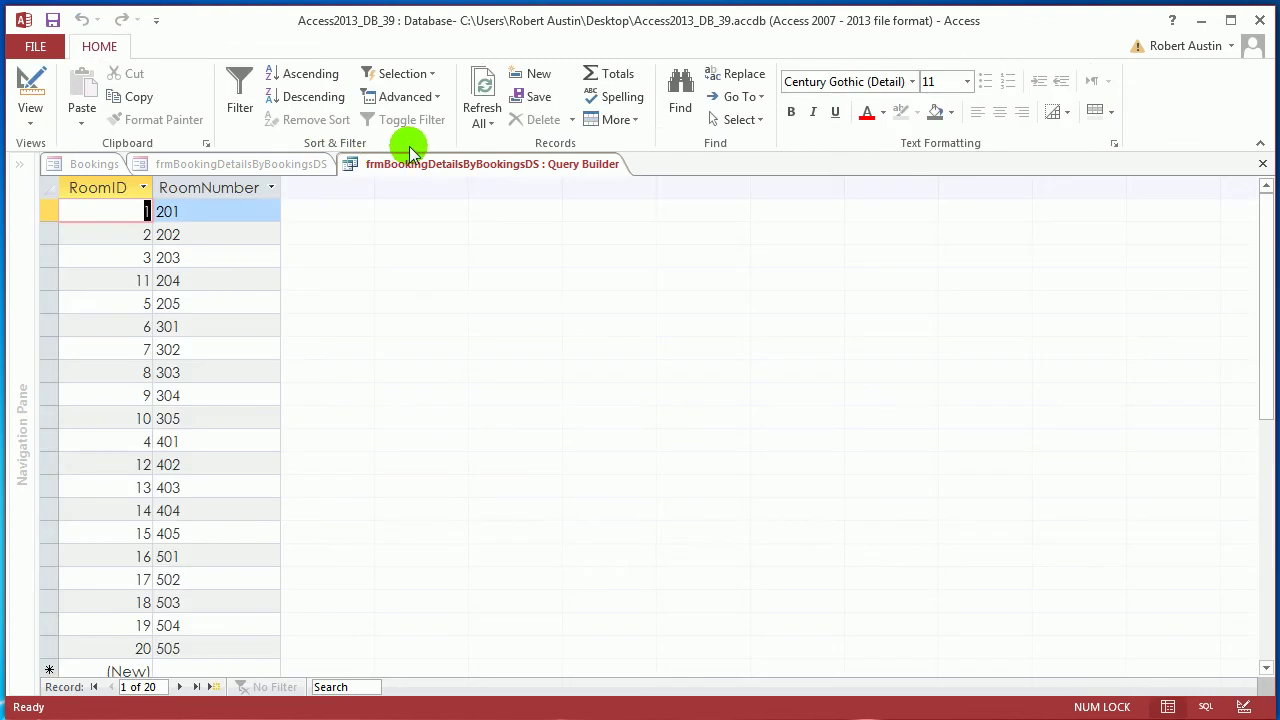
pyautogui.rightClick(410, 160)
pyautogui.click(446, 172)
pyautogui.rightClick(446, 178)
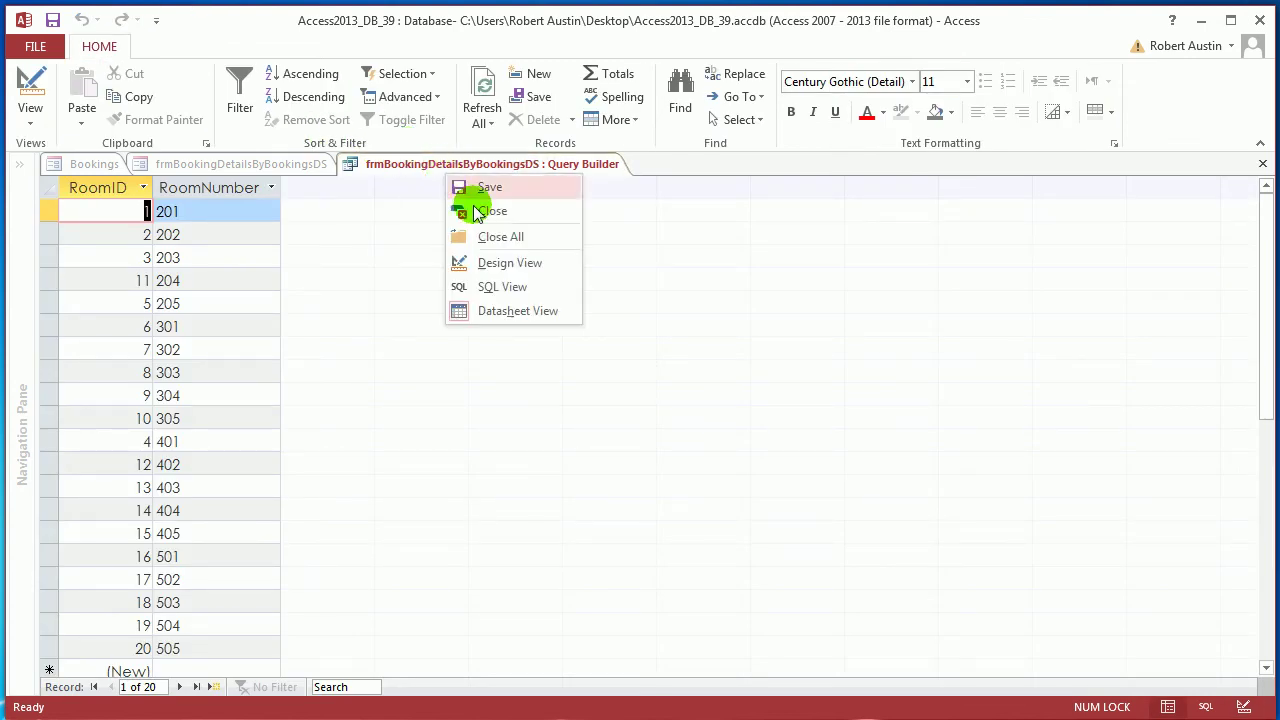
pyautogui.click(470, 205)
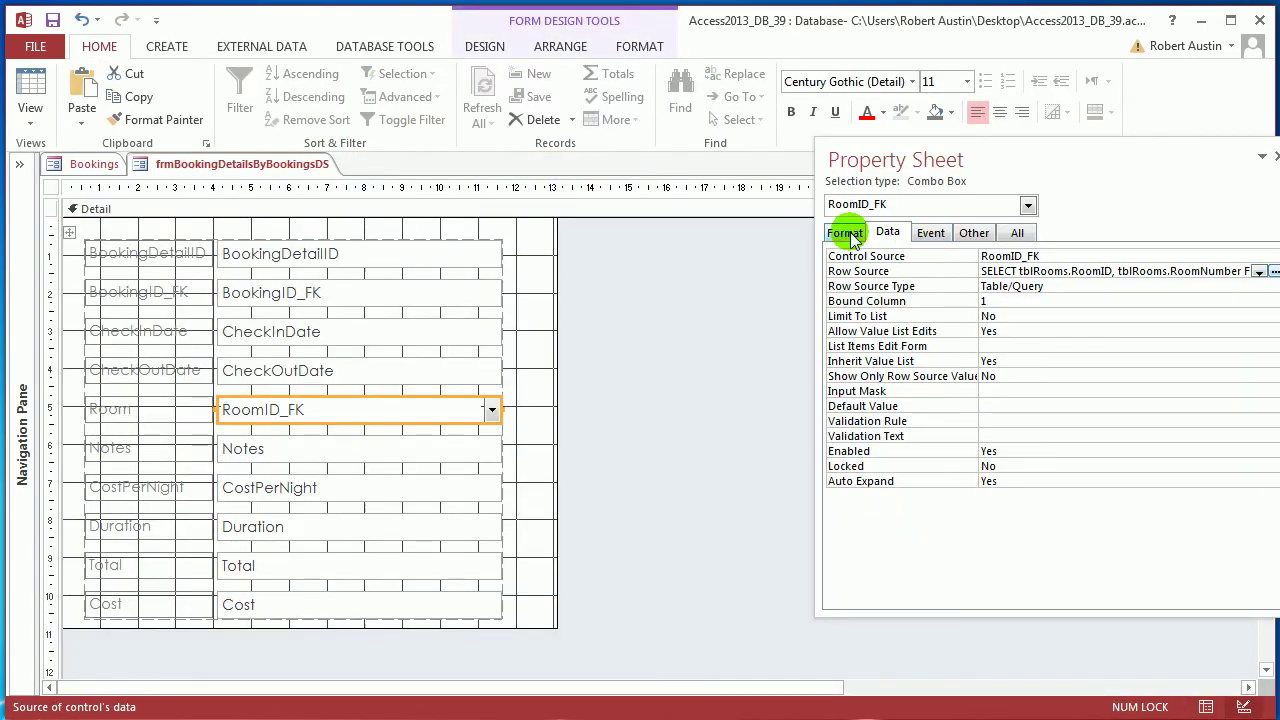
# Set the Room combo's Column Count to 2 and Column Widths to 0cm;4cm
pyautogui.click(845, 232)
pyautogui.click(1000, 301)
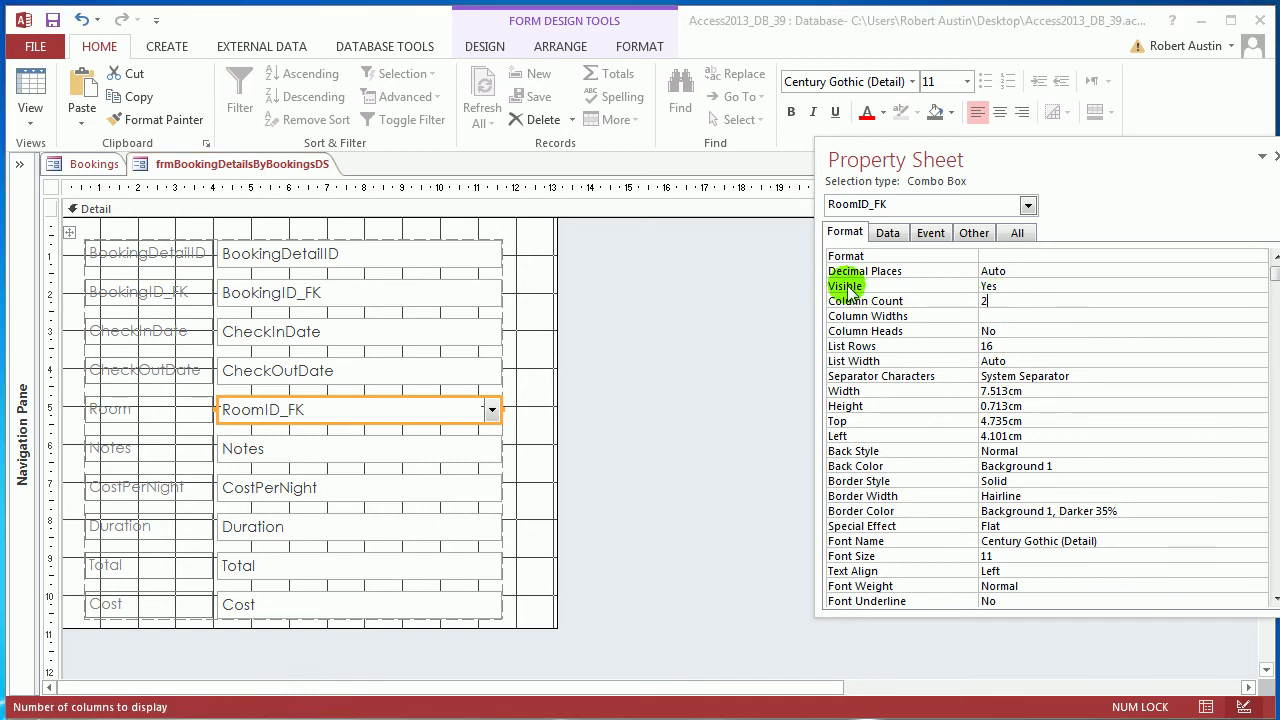
pyautogui.write('2')
pyautogui.press('Return')
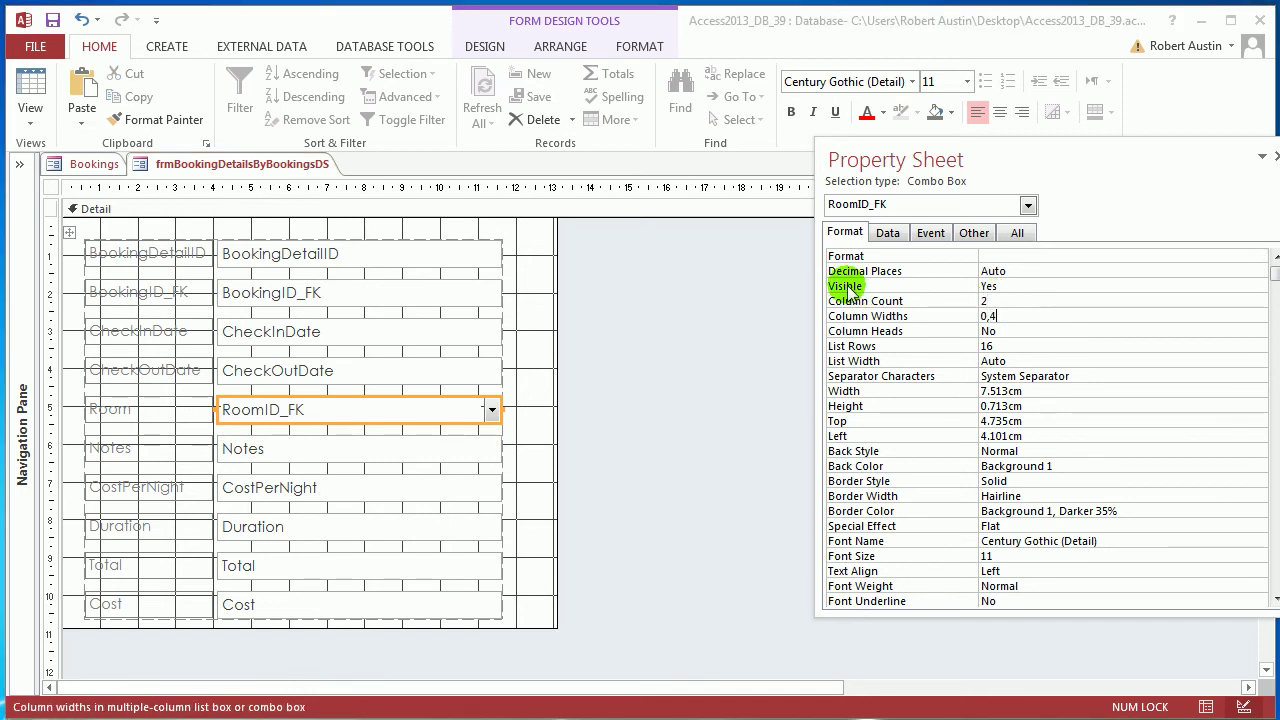
pyautogui.write('0;4')
pyautogui.press('Return')
# Check the Room column in Datasheet View, then close the booking details form
pyautogui.rightClick(212, 175)
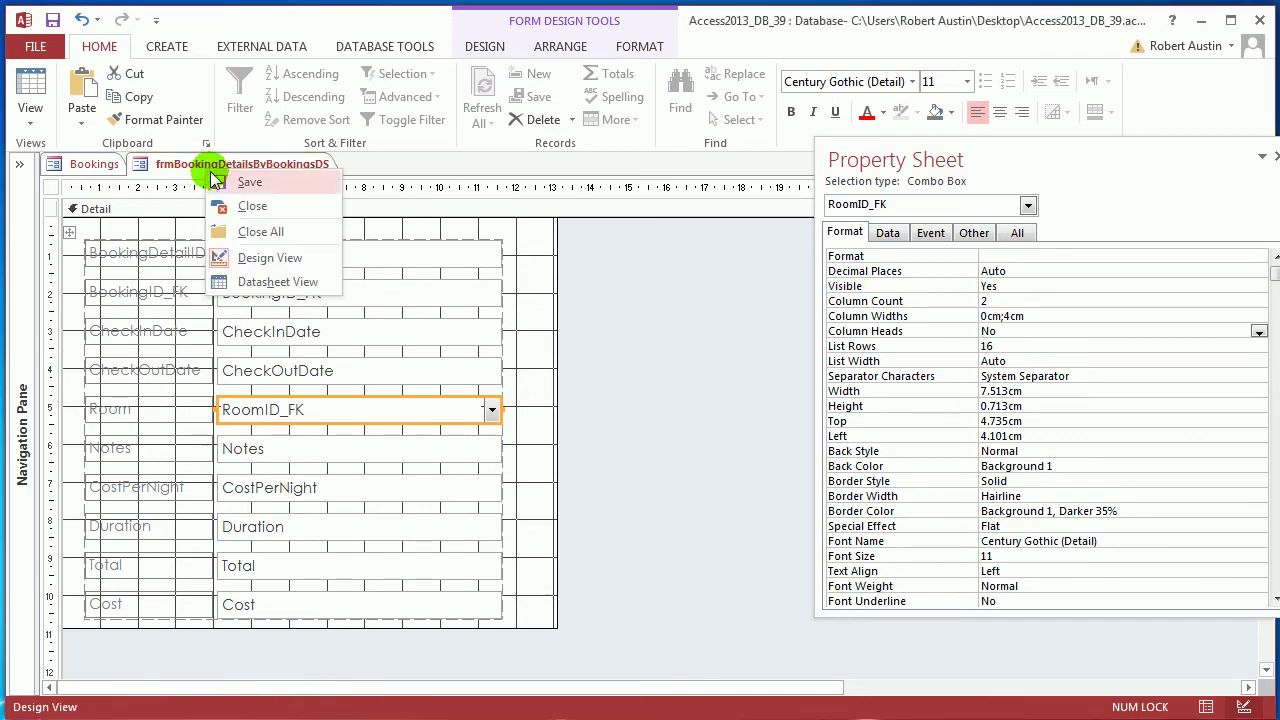
pyautogui.click(286, 280)
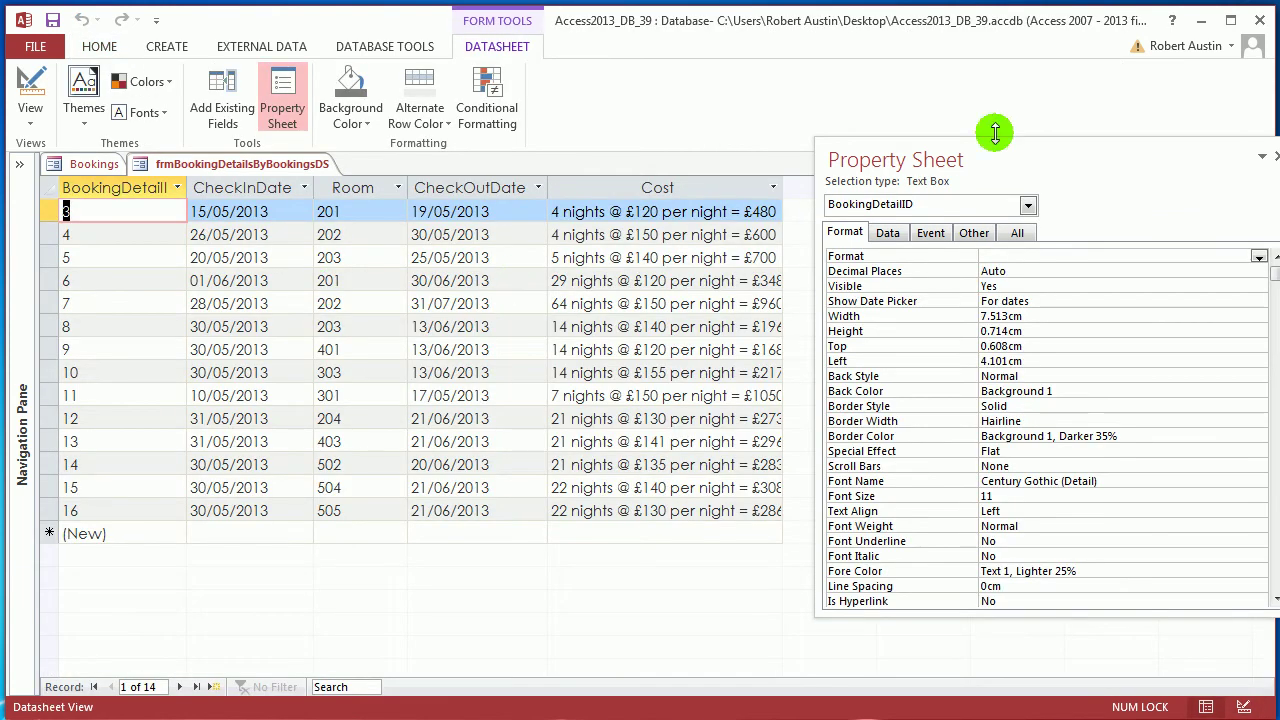
pyautogui.moveTo(964, 156); pyautogui.dragTo(1100, 354)
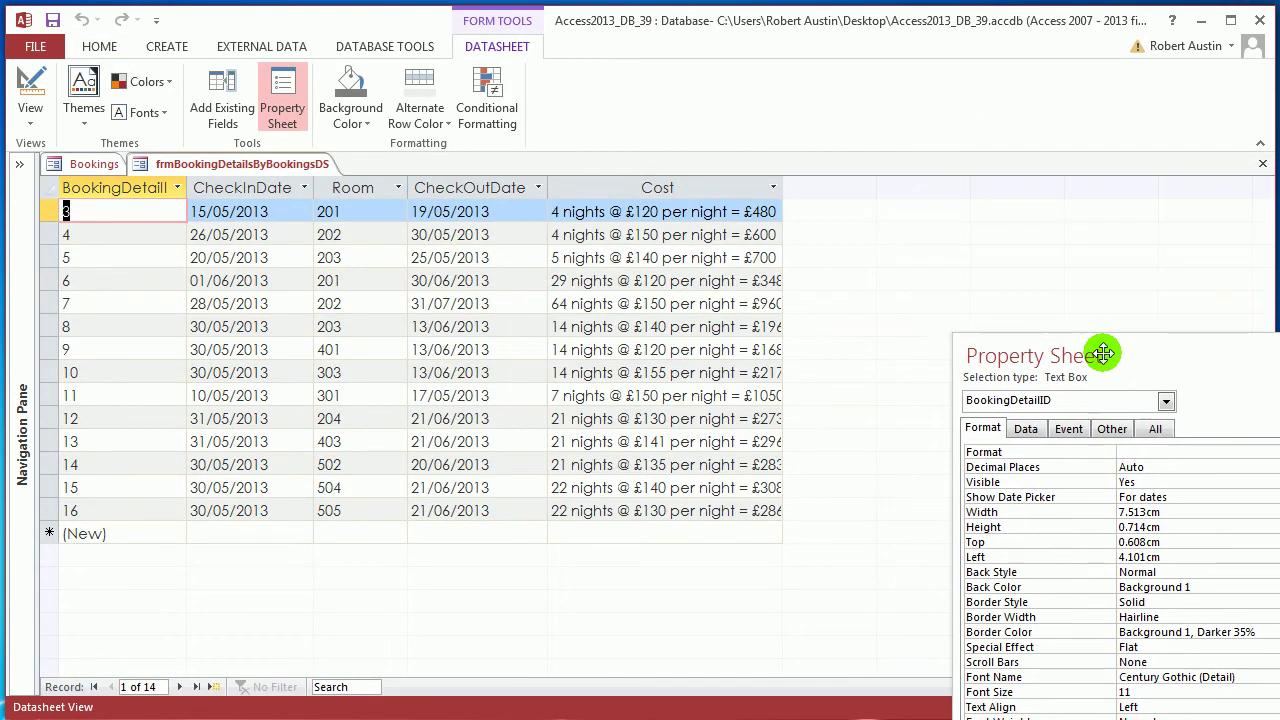
pyautogui.rightClick(274, 172)
pyautogui.click(318, 206)
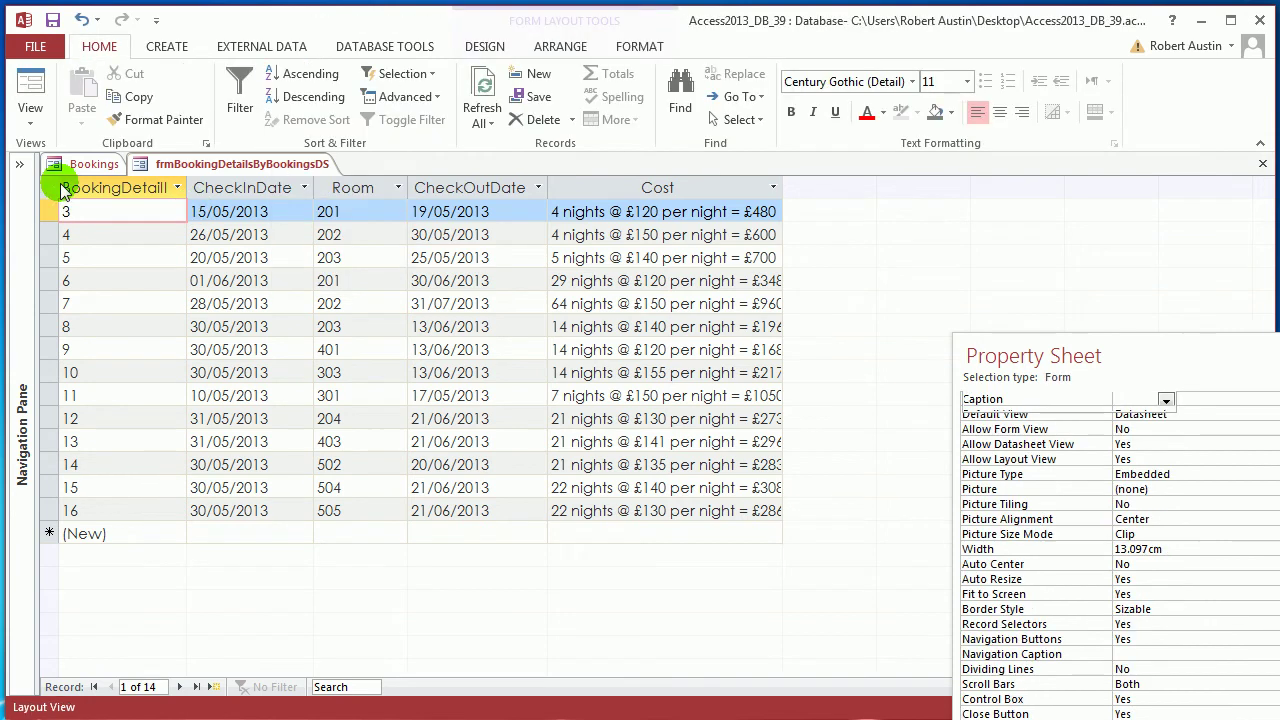
# Drag frmBookingDetailsByBookingsDS from the Navigation Pane onto the Bookings layout below Guest
pyautogui.click(20, 165)
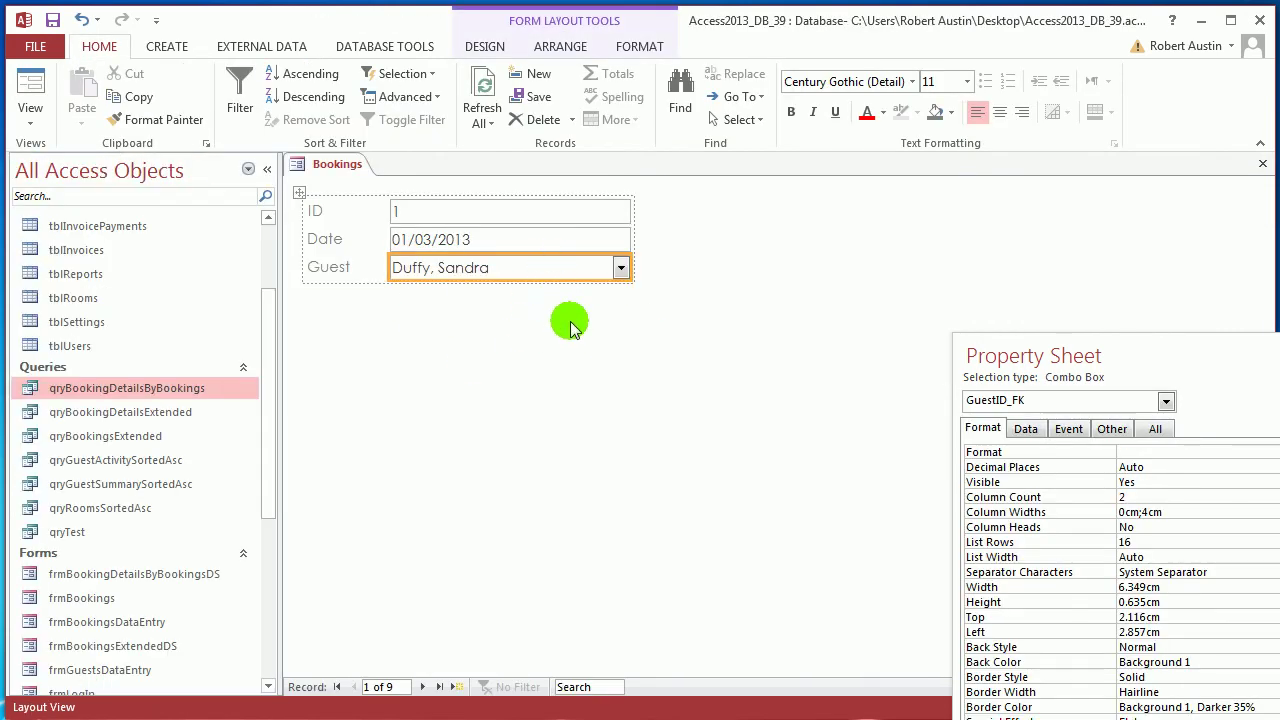
pyautogui.moveTo(266, 423); pyautogui.dragTo(266, 563)
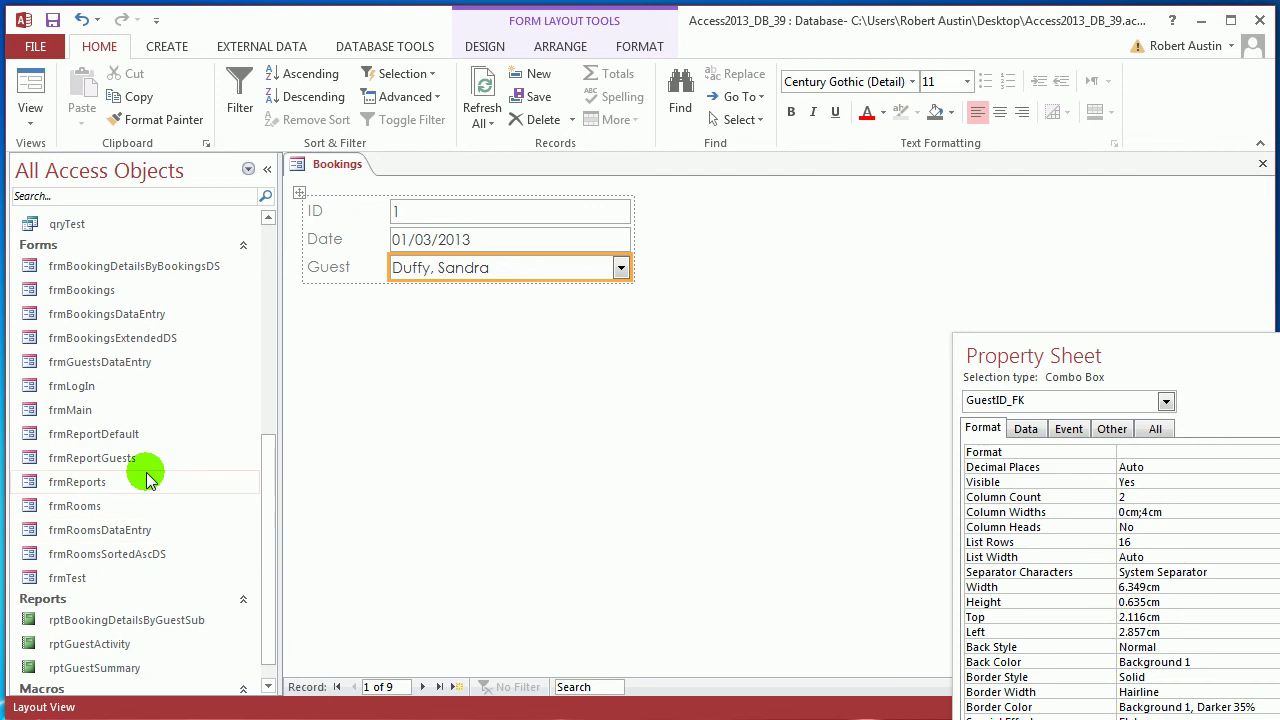
pyautogui.click(116, 274)
pyautogui.moveTo(116, 272); pyautogui.dragTo(400, 297)
# Stretch the subform toward the right edge and switch the Bookings form to Design View
pyautogui.click(267, 169)
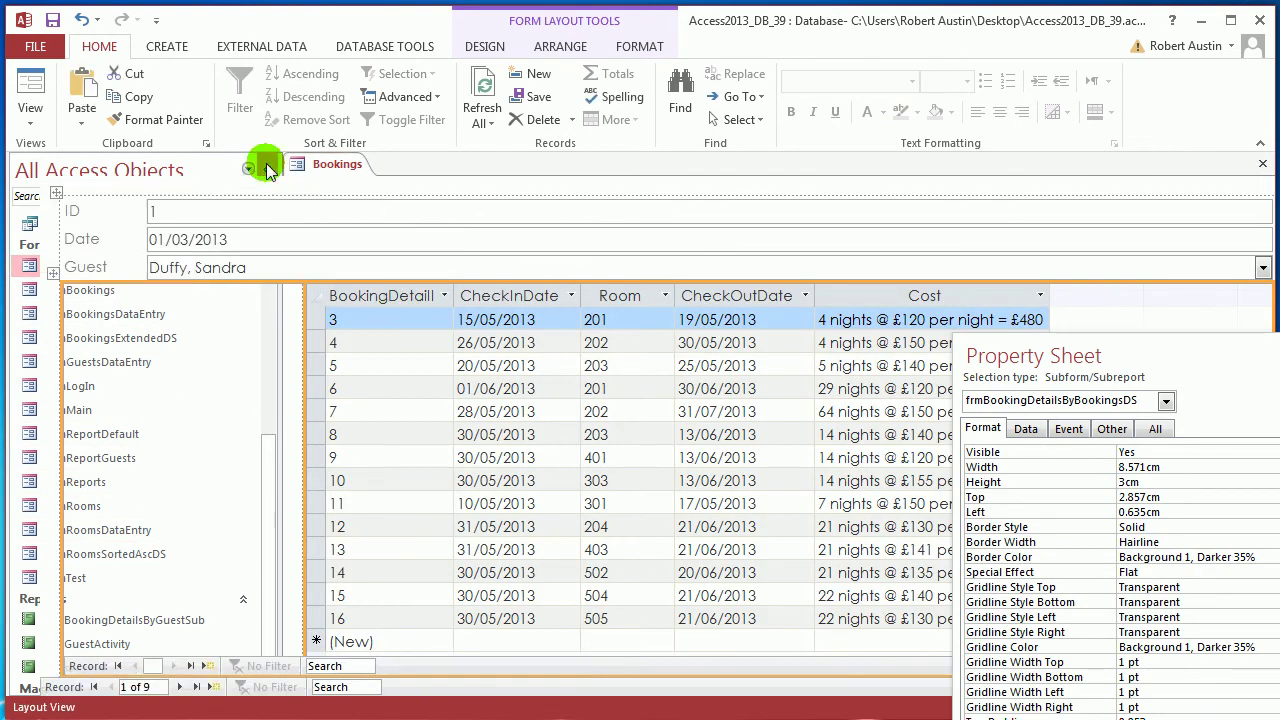
pyautogui.moveTo(1086, 354); pyautogui.dragTo(1095, 577)
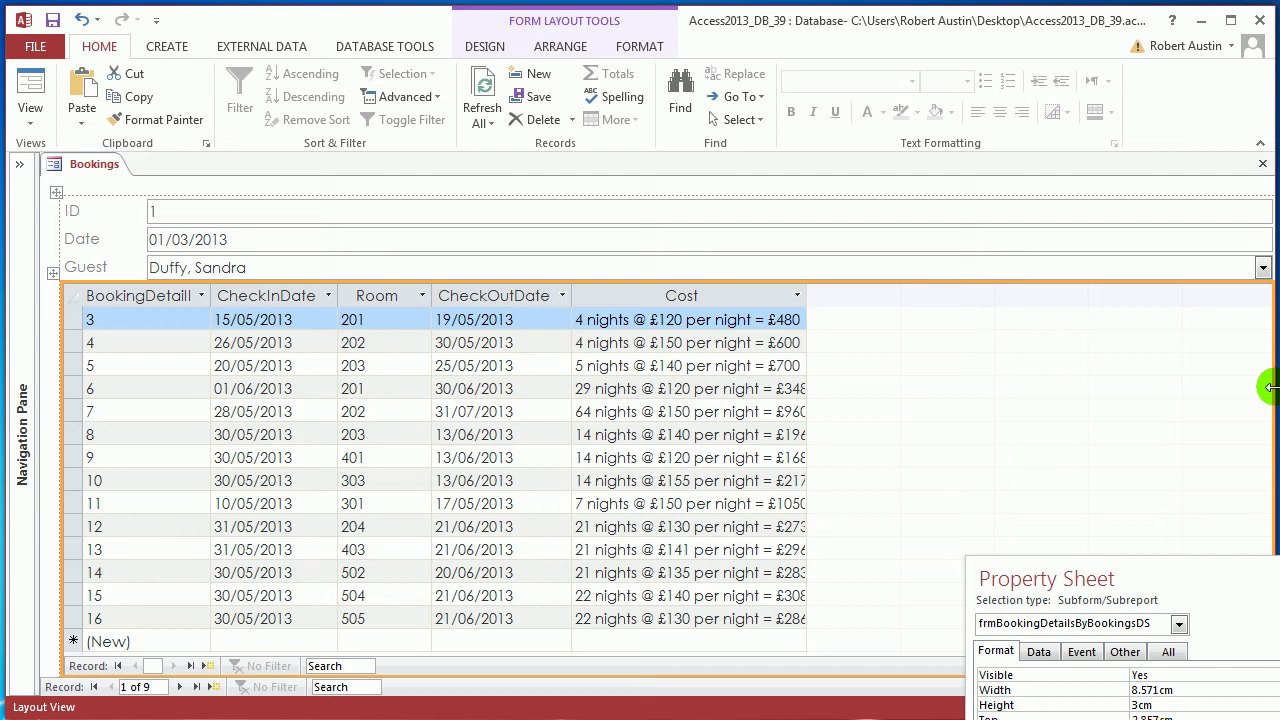
pyautogui.moveTo(1270, 387)
pyautogui.mouseDown()
pyautogui.moveTo(1157, 391)
pyautogui.moveTo(1276, 400)
pyautogui.mouseUp()
pyautogui.click(1104, 396)
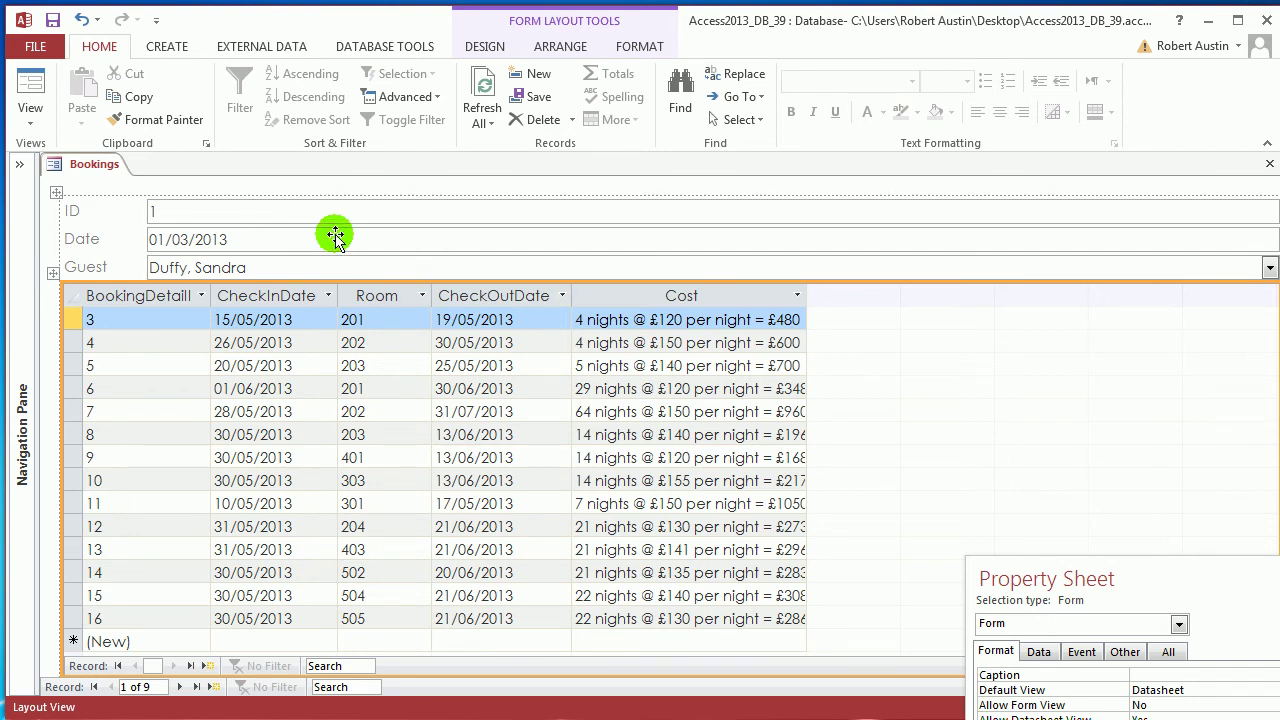
pyautogui.rightClick(98, 165)
pyautogui.click(162, 301)
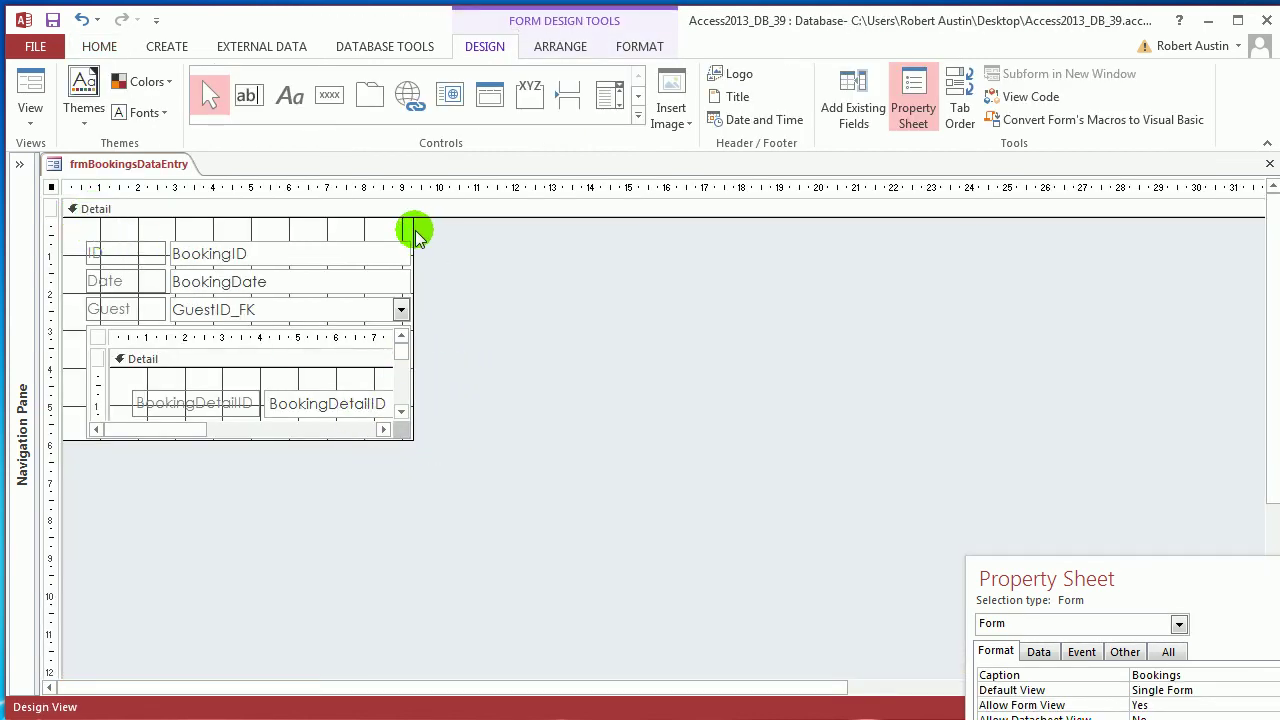
# Enlarge the Detail section wider and taller, and try resizing the embedded subform
pyautogui.moveTo(414, 232); pyautogui.dragTo(920, 234)
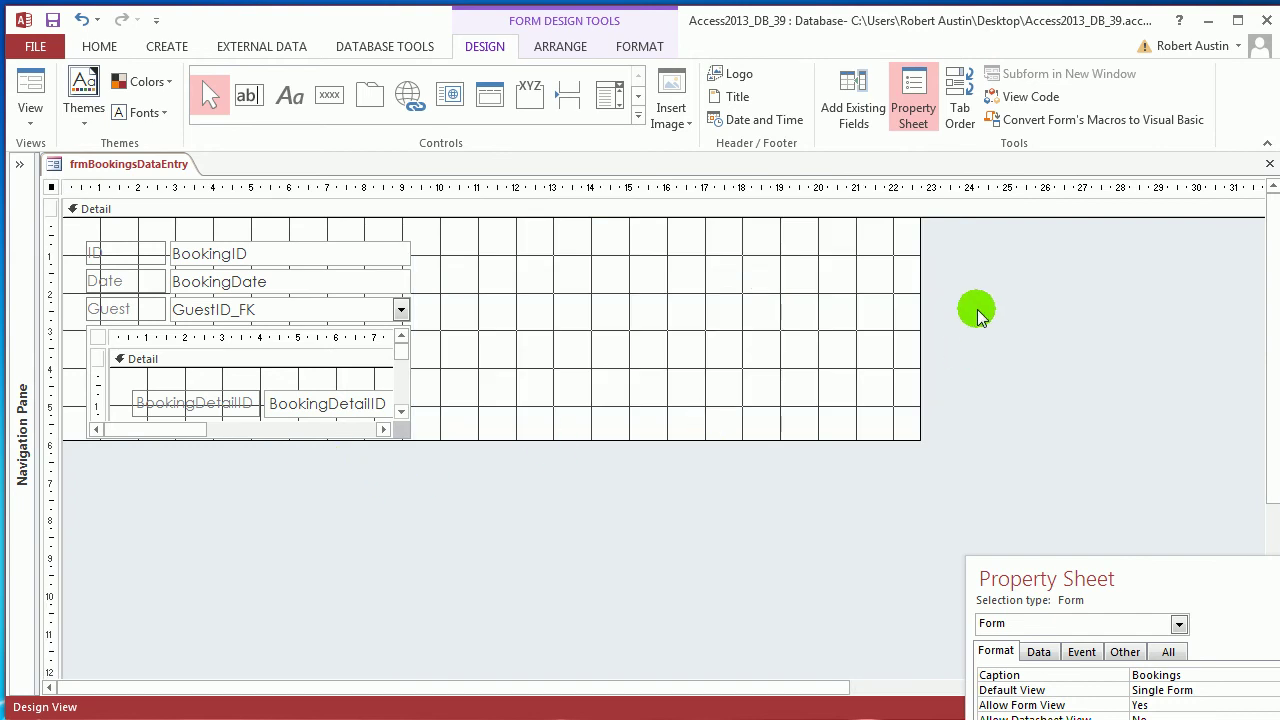
pyautogui.moveTo(920, 294); pyautogui.dragTo(792, 294)
pyautogui.moveTo(529, 449); pyautogui.dragTo(449, 585)
pyautogui.click(103, 333)
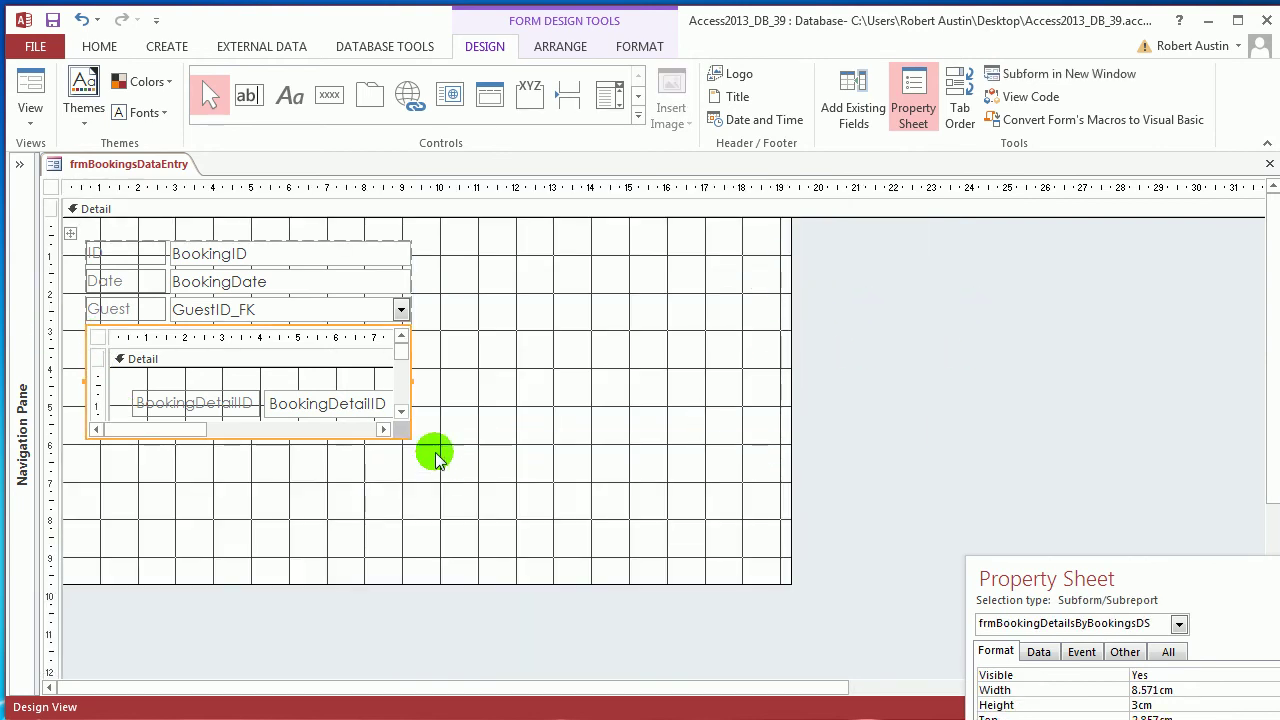
pyautogui.moveTo(410, 437); pyautogui.dragTo(707, 540)
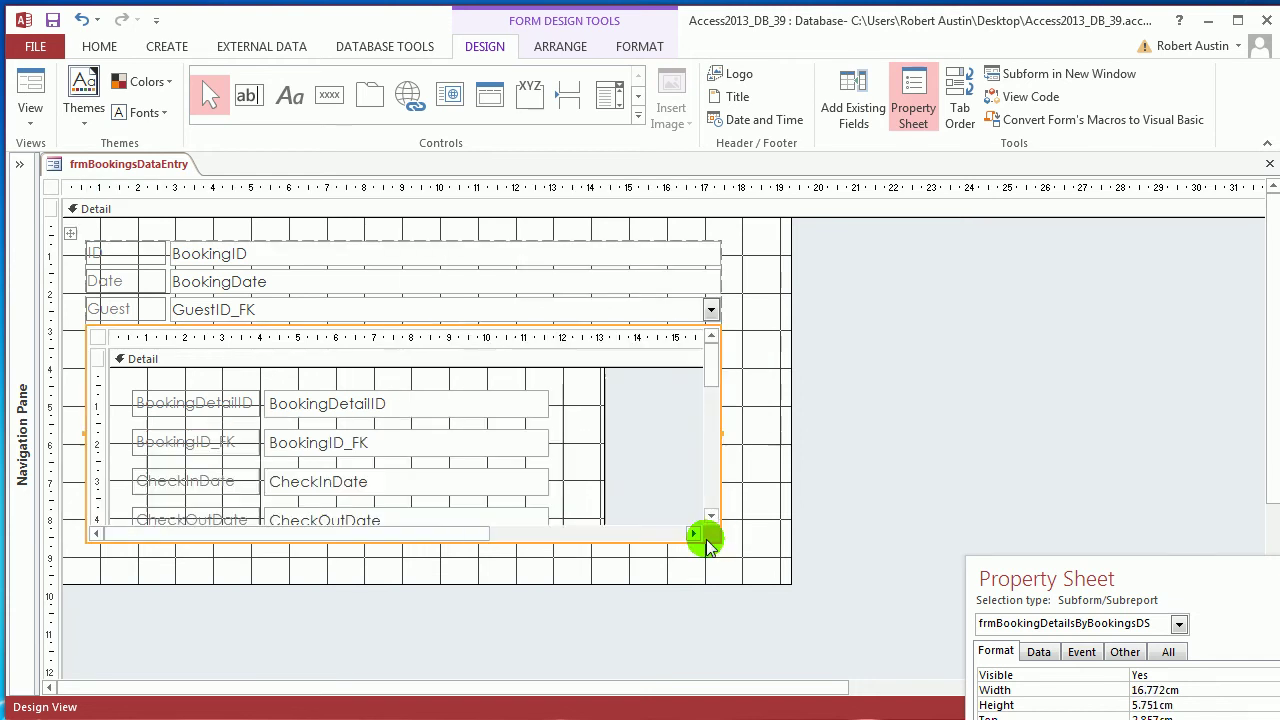
pyautogui.moveTo(722, 433); pyautogui.dragTo(391, 423)
# Insert a layout column right of BookingDate and merge the subform with the new empty cell
pyautogui.click(480, 282)
pyautogui.click(360, 284)
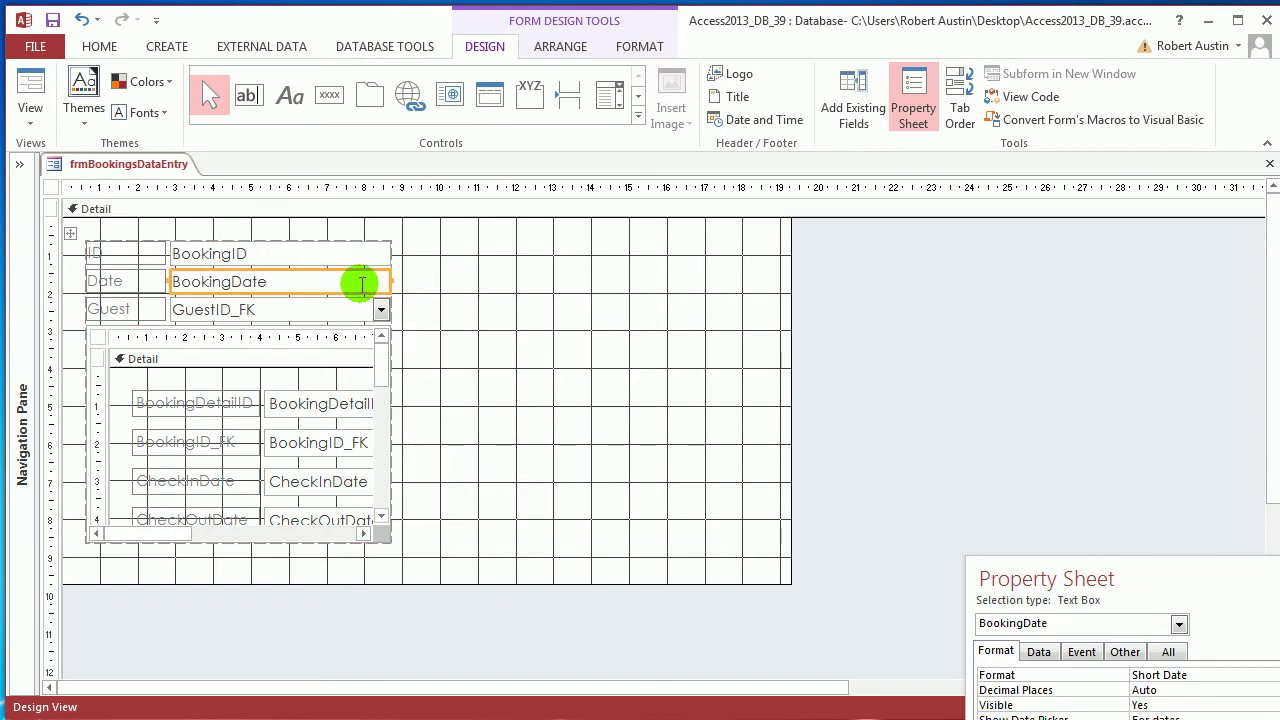
pyautogui.click(560, 47)
pyautogui.click(356, 92)
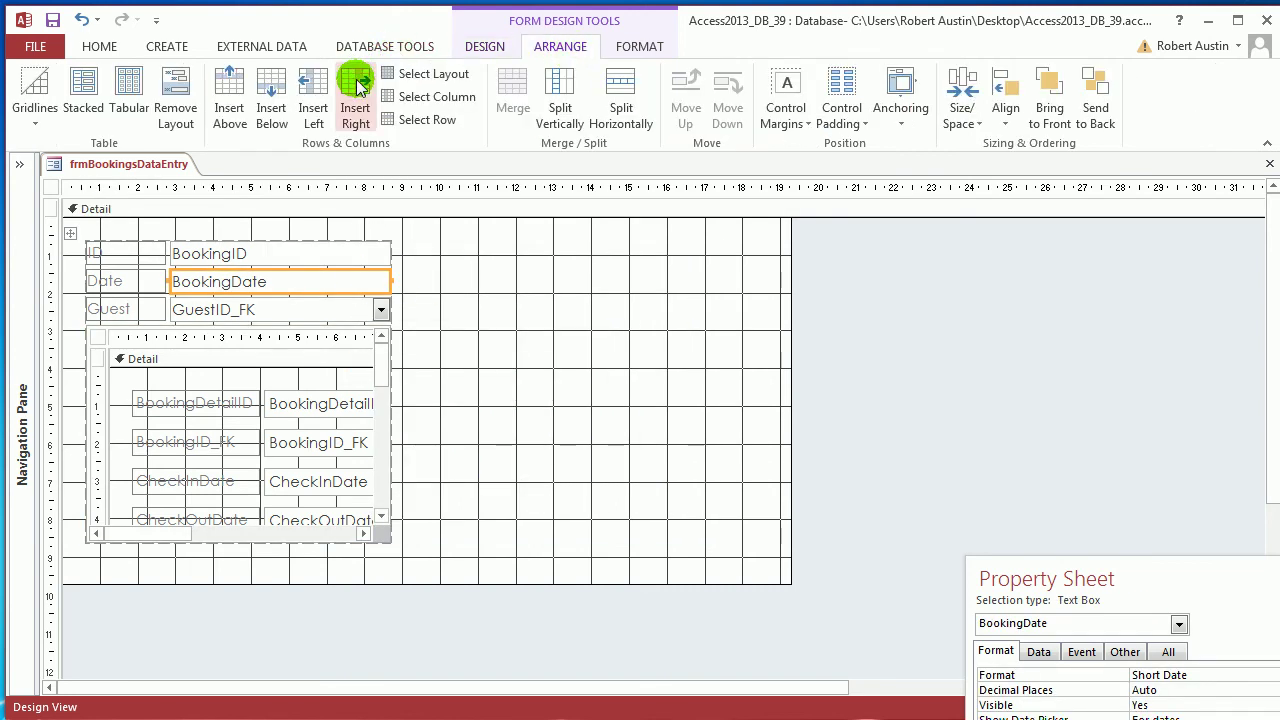
pyautogui.click(430, 363)
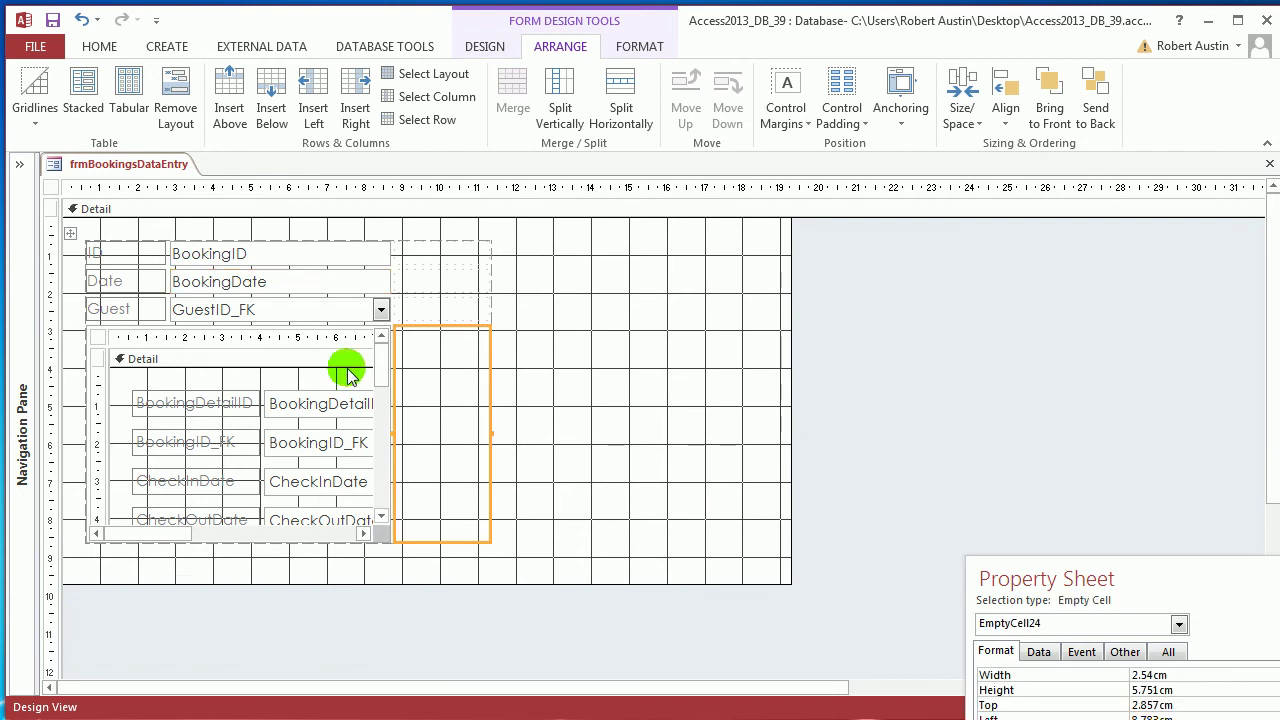
pyautogui.click(88, 333)
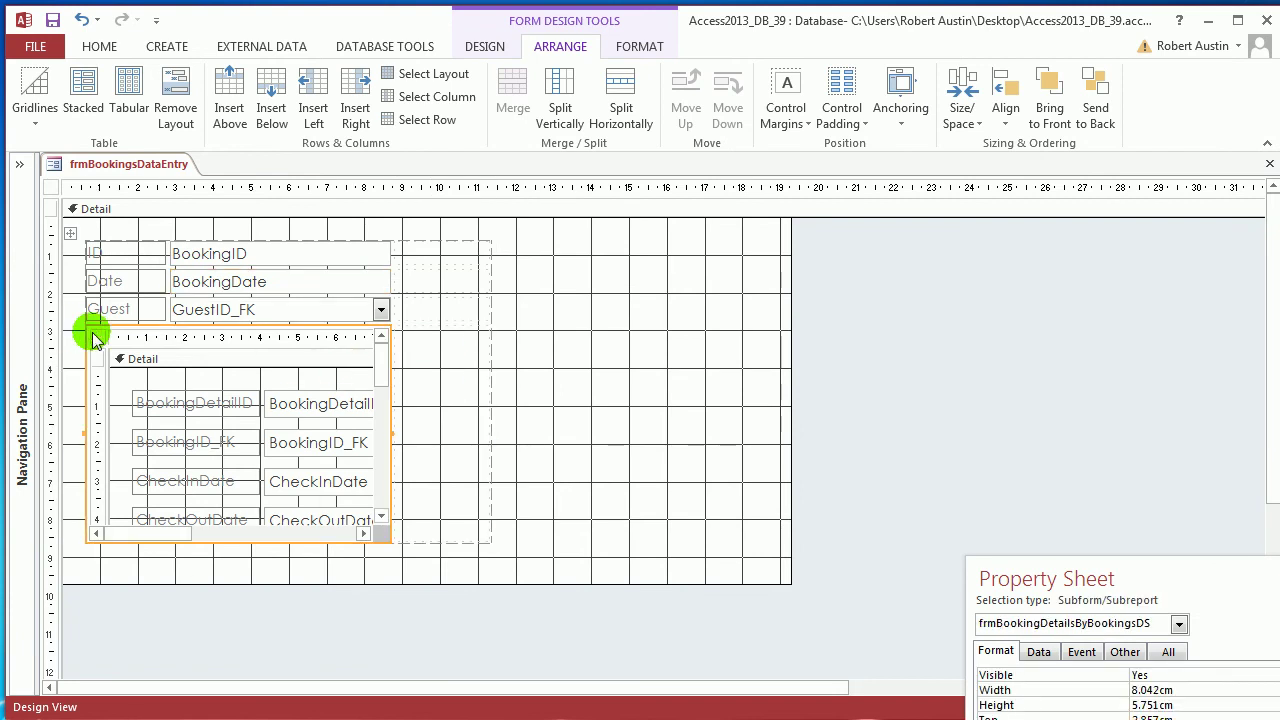
pyautogui.keyDown('shift'); pyautogui.click(430, 386); pyautogui.keyUp('shift')
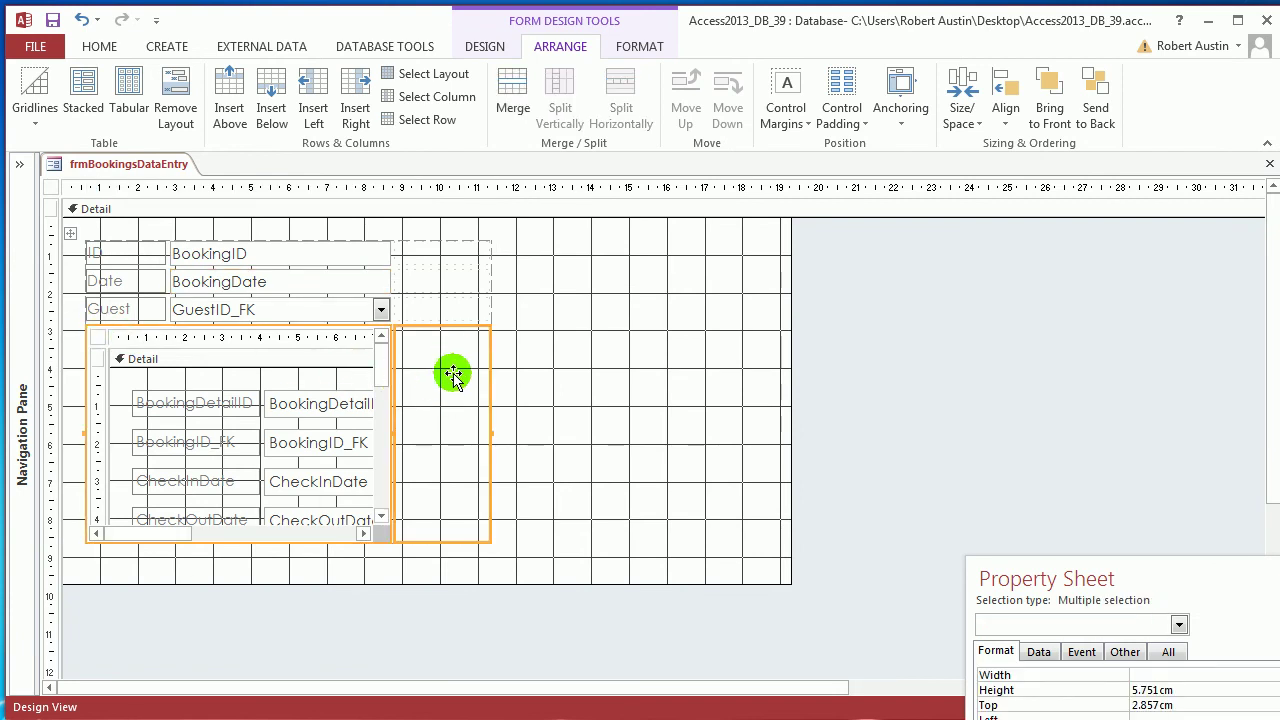
pyautogui.click(512, 92)
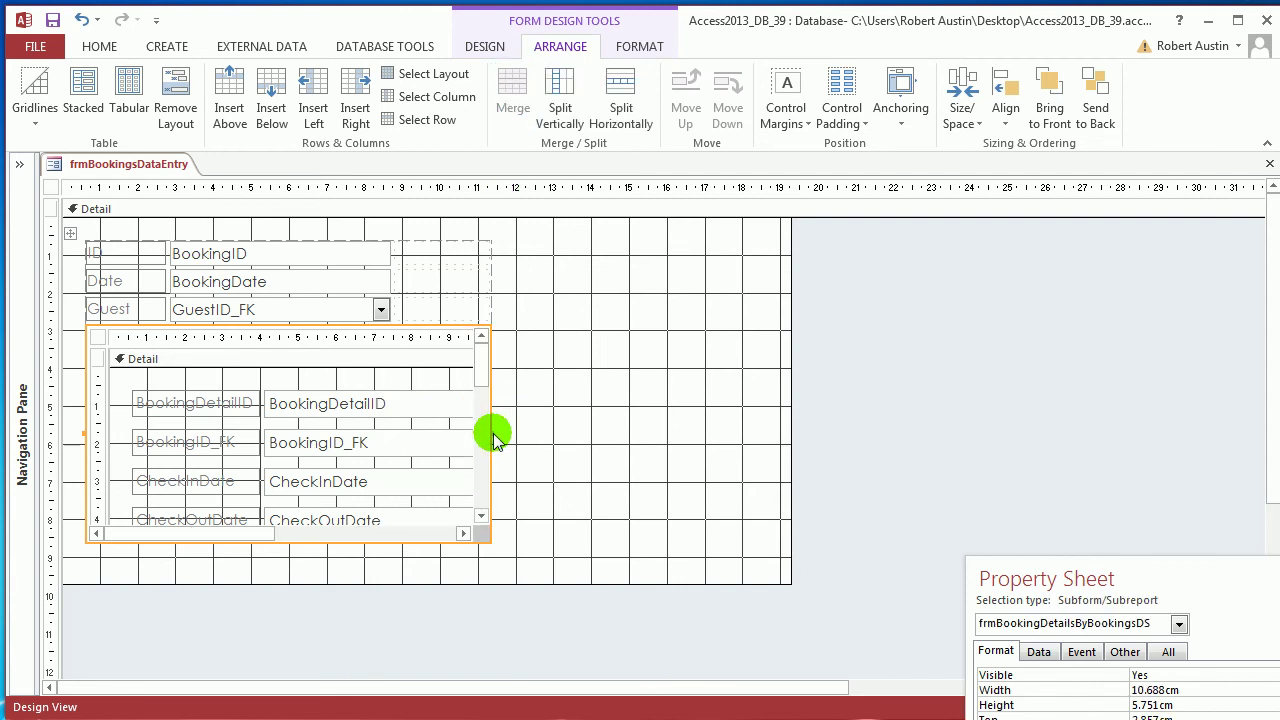
# Stretch the subform to about 17 cm wide and switch to Layout View
pyautogui.moveTo(494, 440); pyautogui.dragTo(740, 438)
pyautogui.rightClick(163, 170)
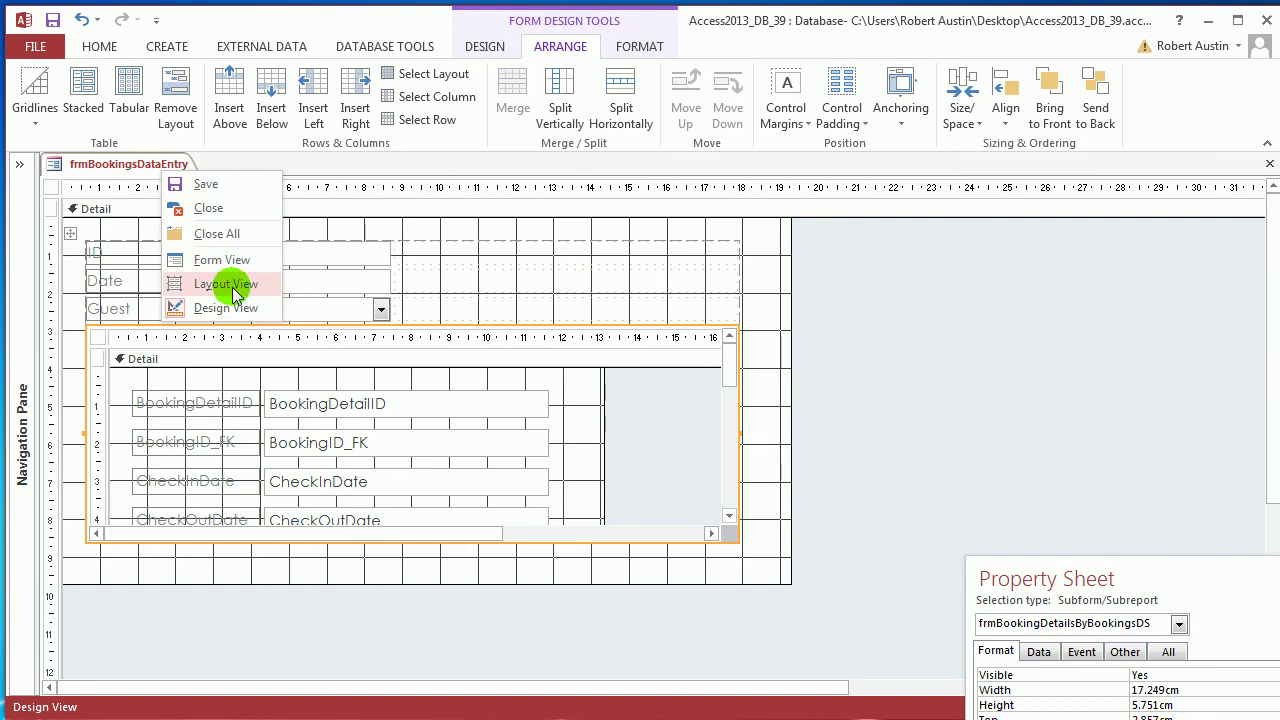
pyautogui.click(226, 284)
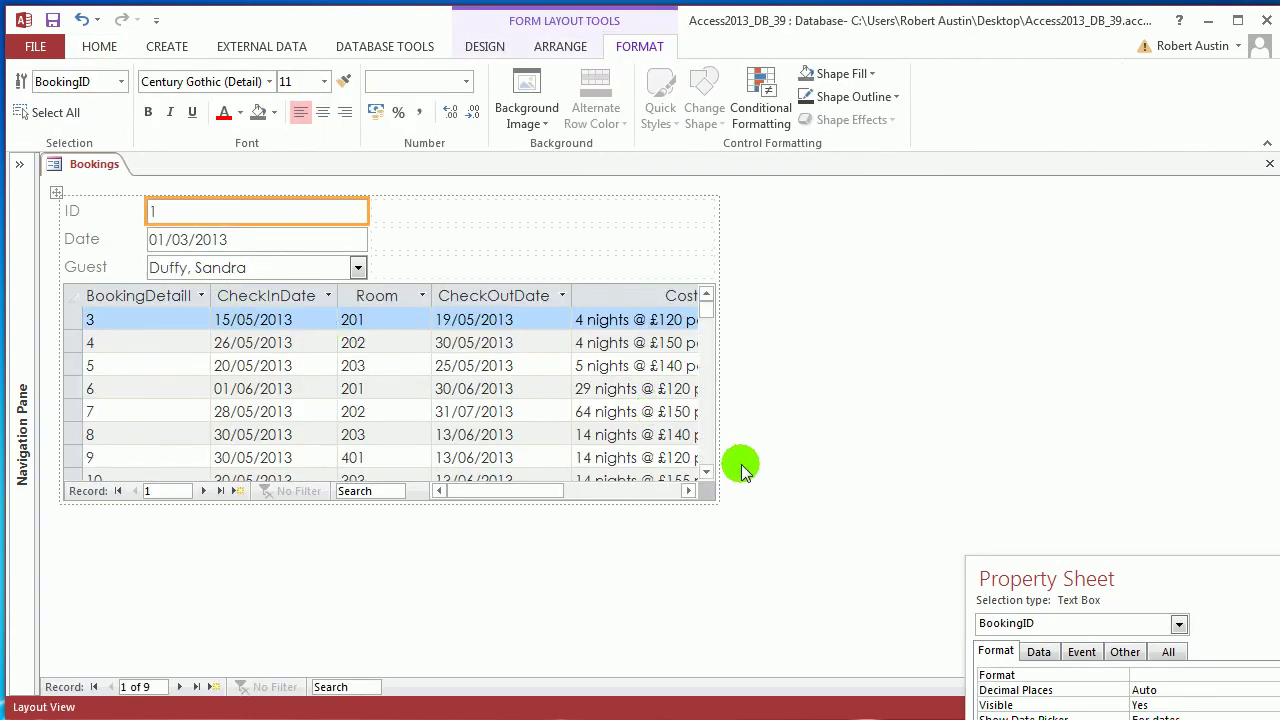
# Move the Property Sheet beside the form, show its Data tab, and select the subform
pyautogui.moveTo(514, 492)
pyautogui.mouseDown()
pyautogui.moveTo(623, 500)
pyautogui.moveTo(512, 500)
pyautogui.mouseUp()
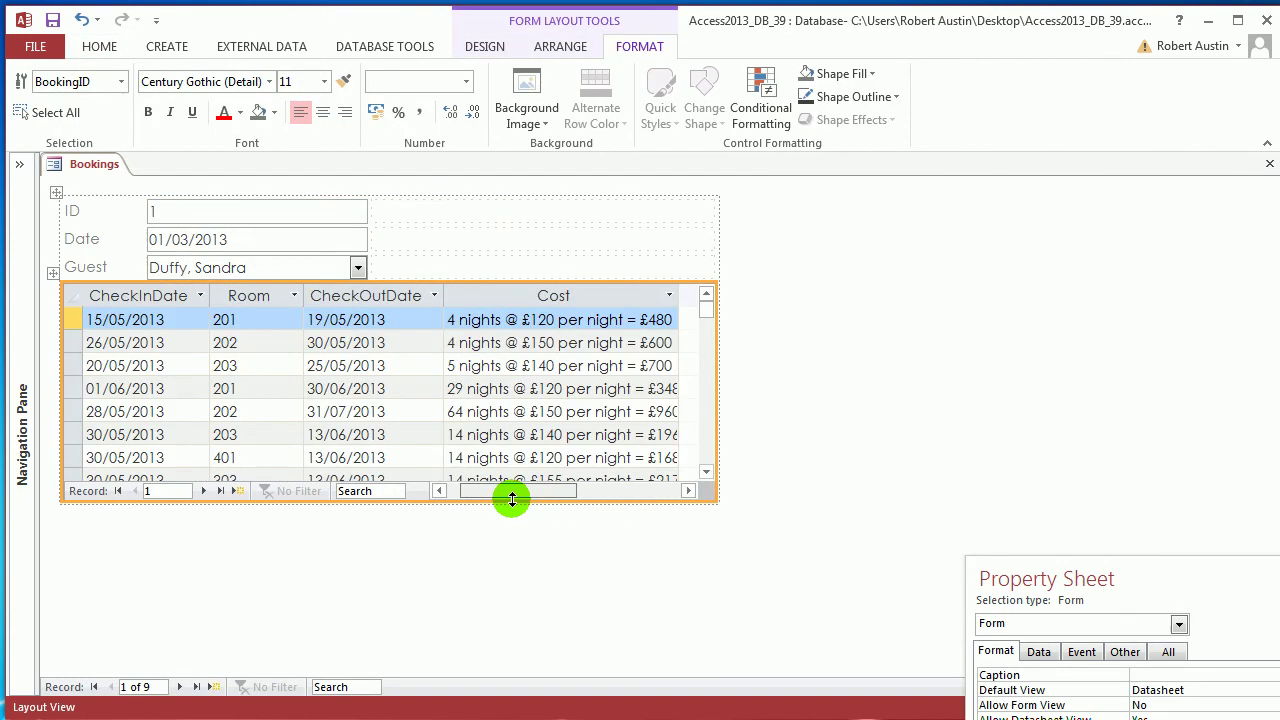
pyautogui.moveTo(1049, 590); pyautogui.dragTo(872, 162)
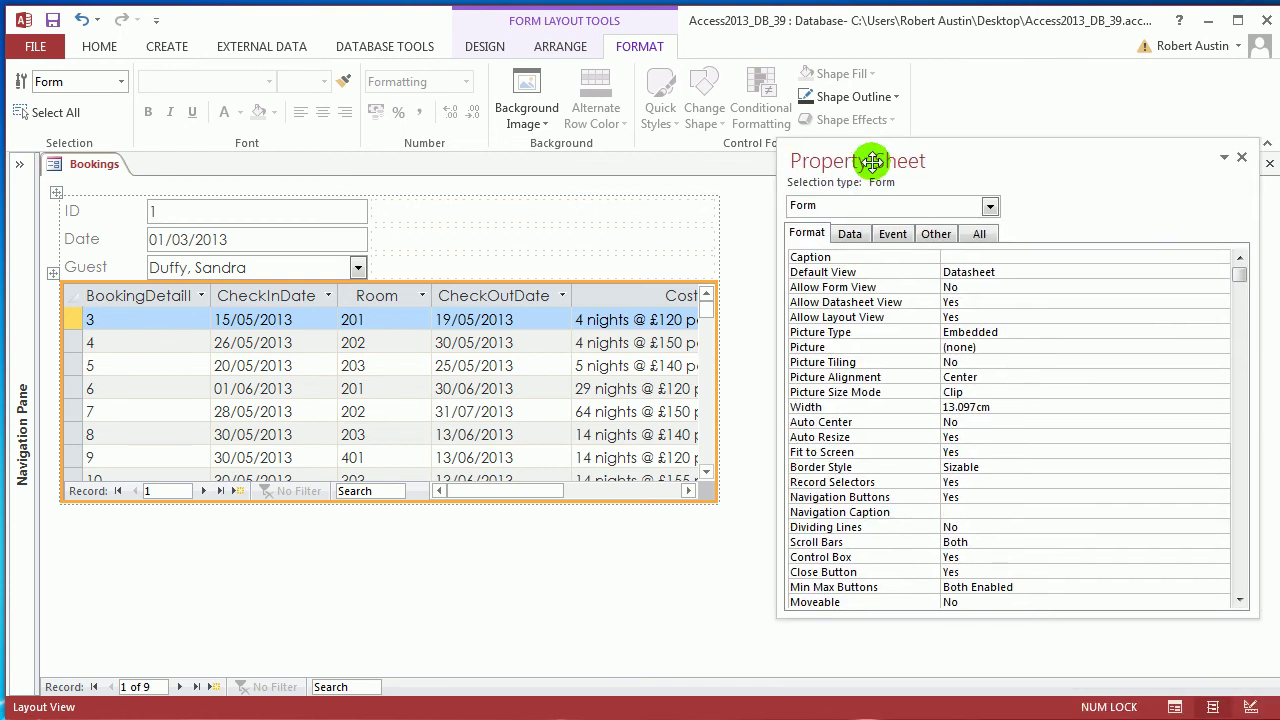
pyautogui.click(851, 234)
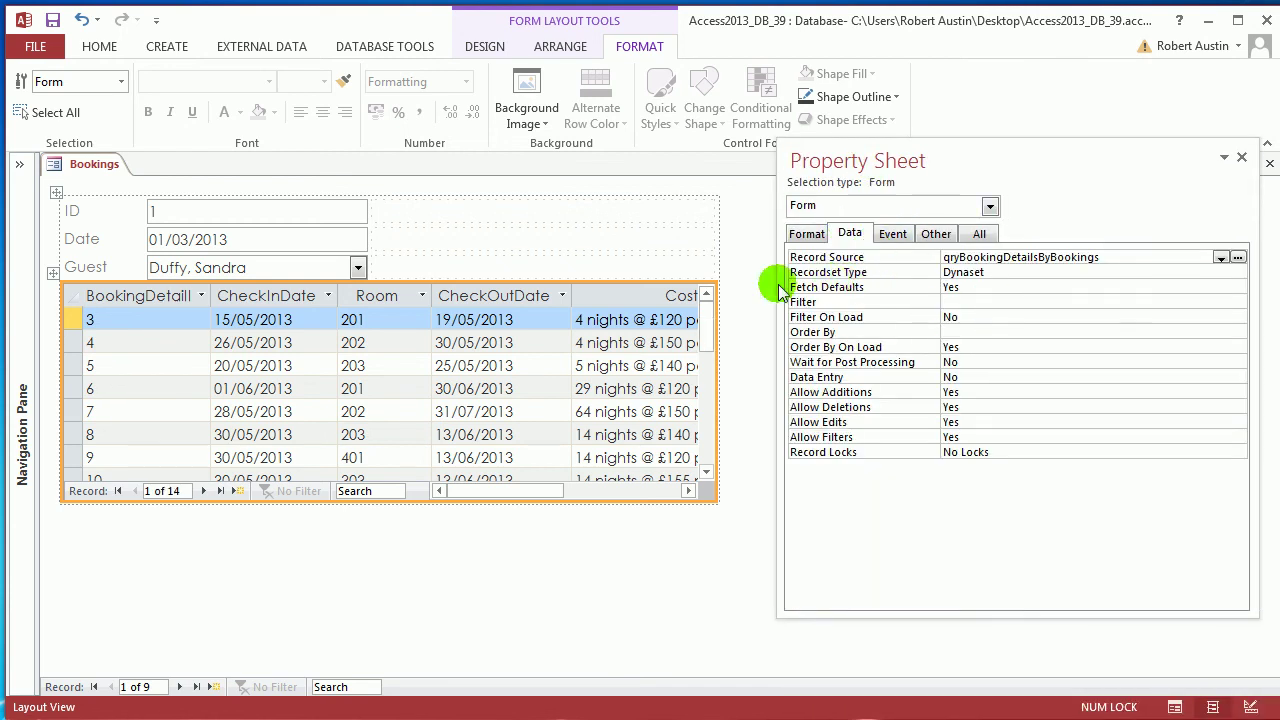
pyautogui.click(52, 275)
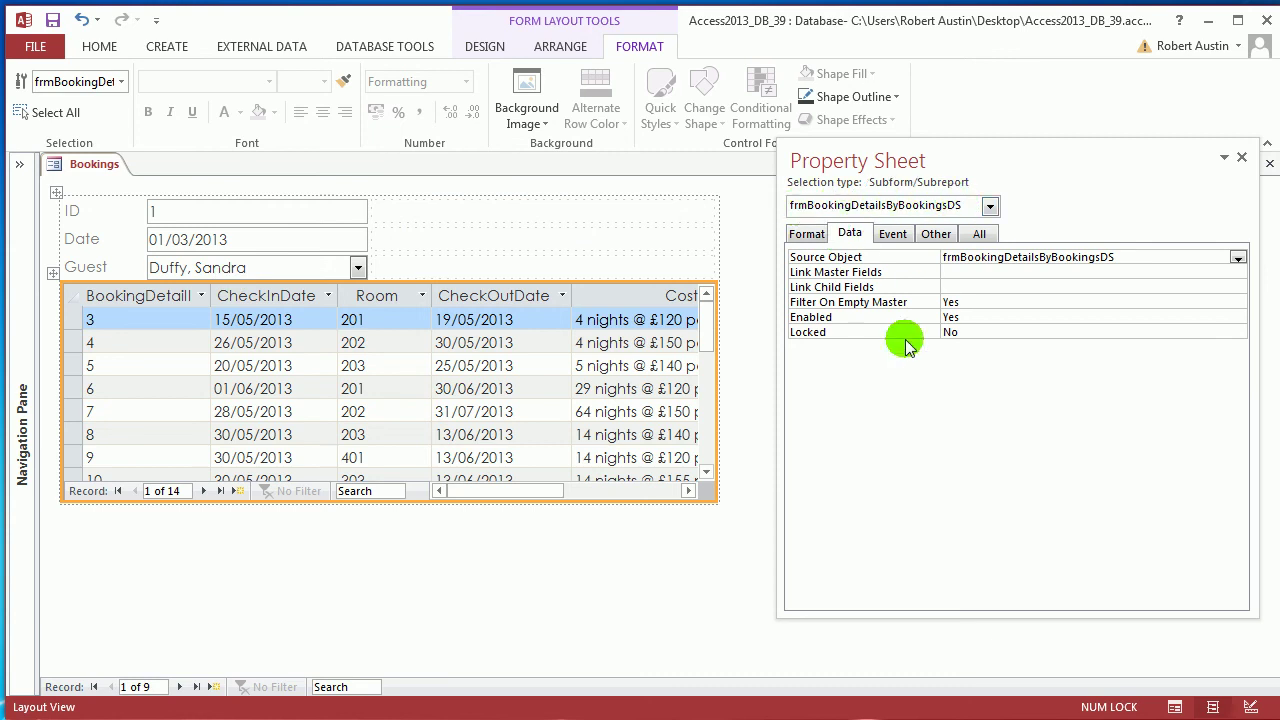
# Choose frmBookingDetailsByBookingsDS from the selection box and start editing Link Master Fields
pyautogui.click(990, 207)
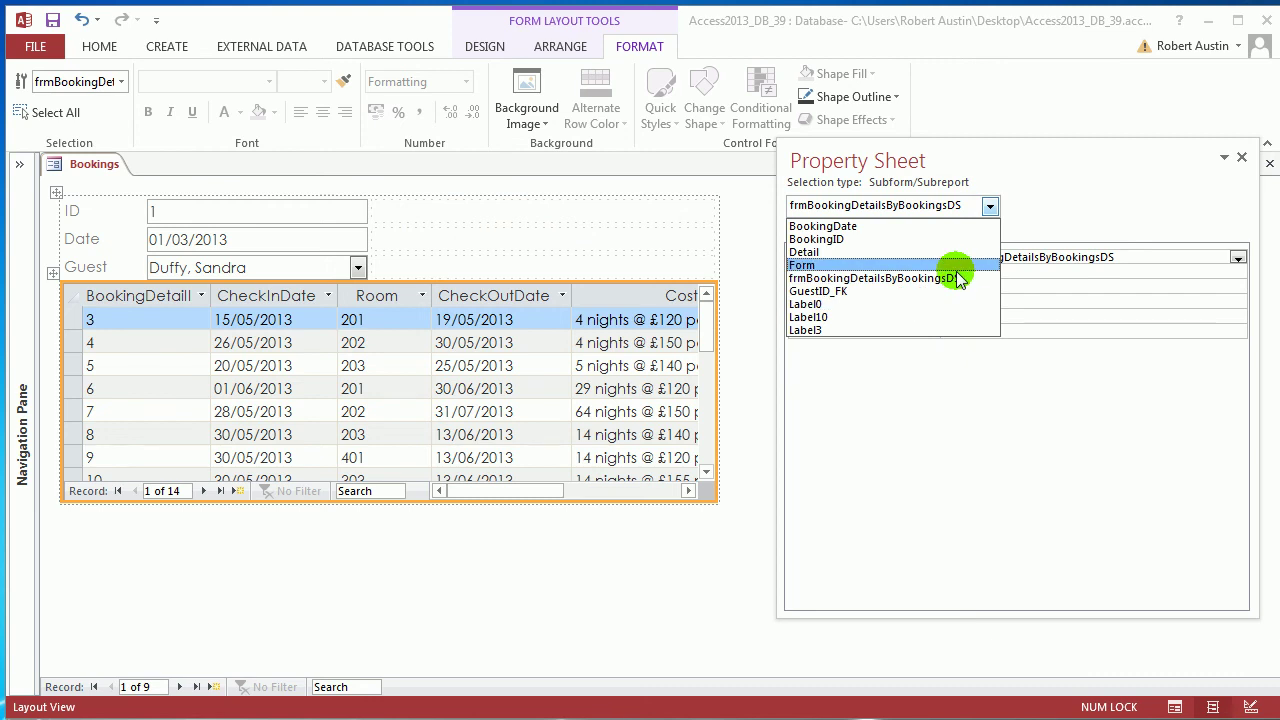
pyautogui.click(480, 220)
pyautogui.click(481, 222)
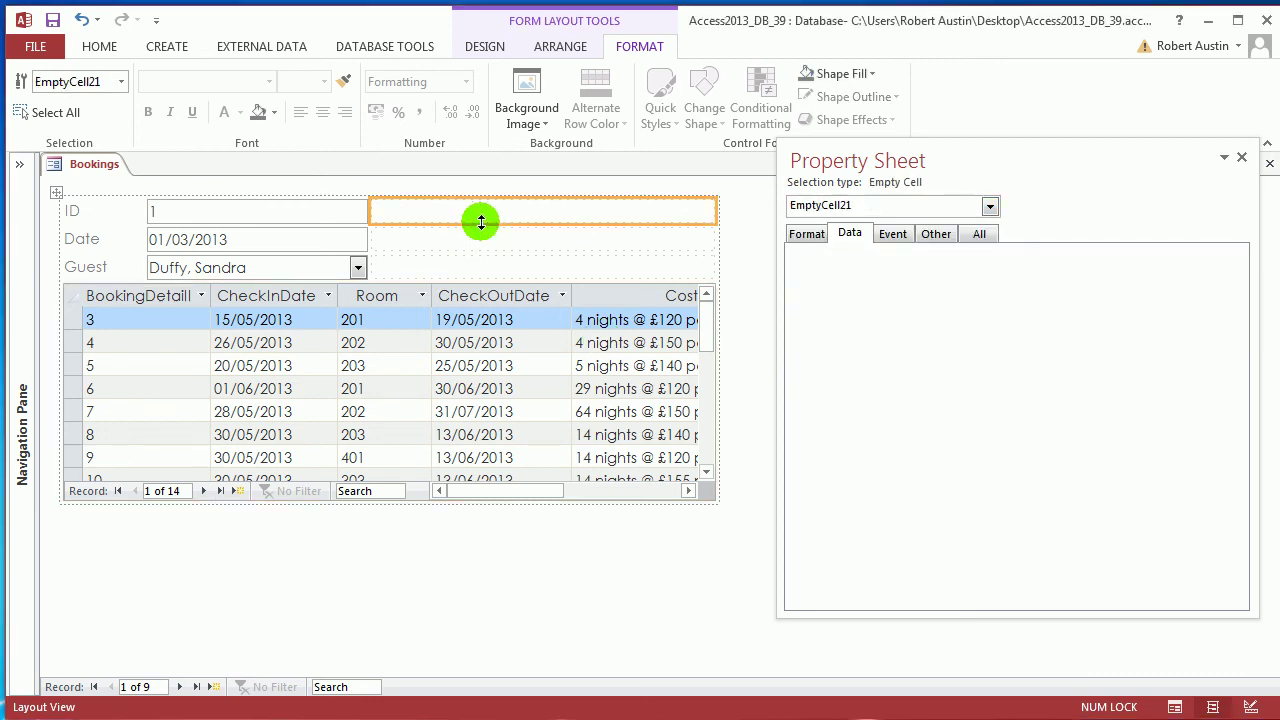
pyautogui.click(990, 206)
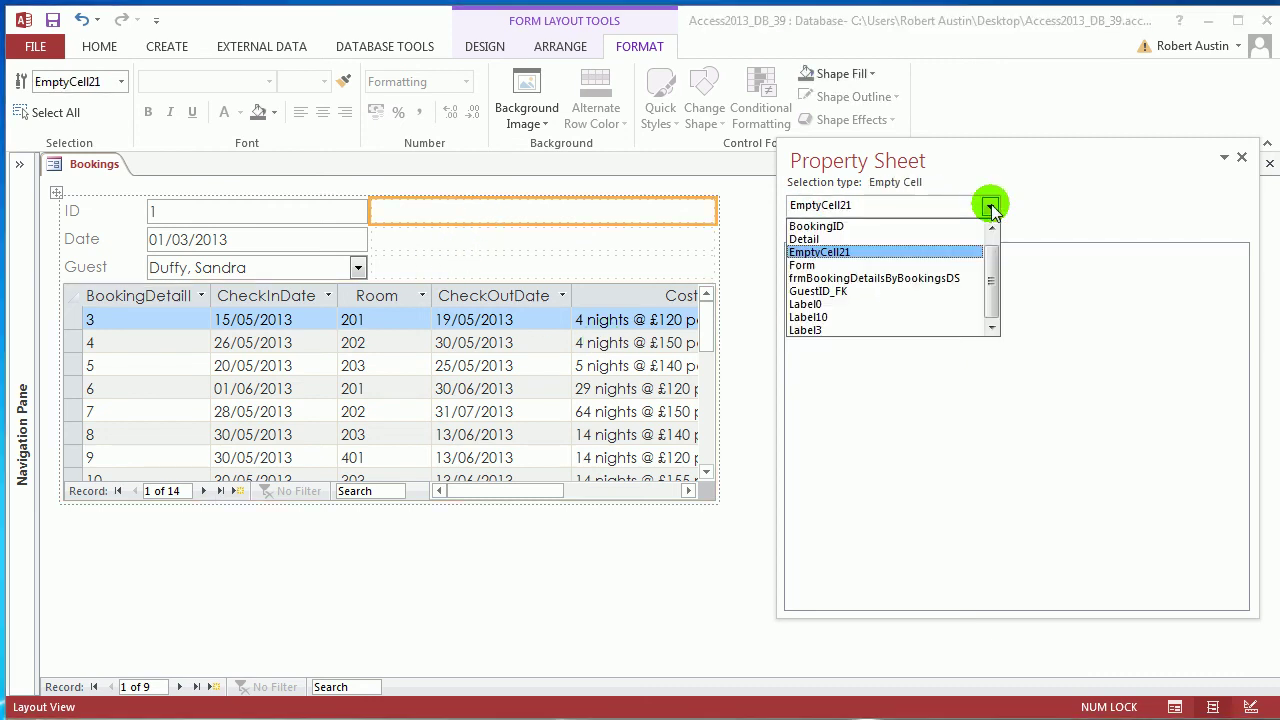
pyautogui.click(945, 278)
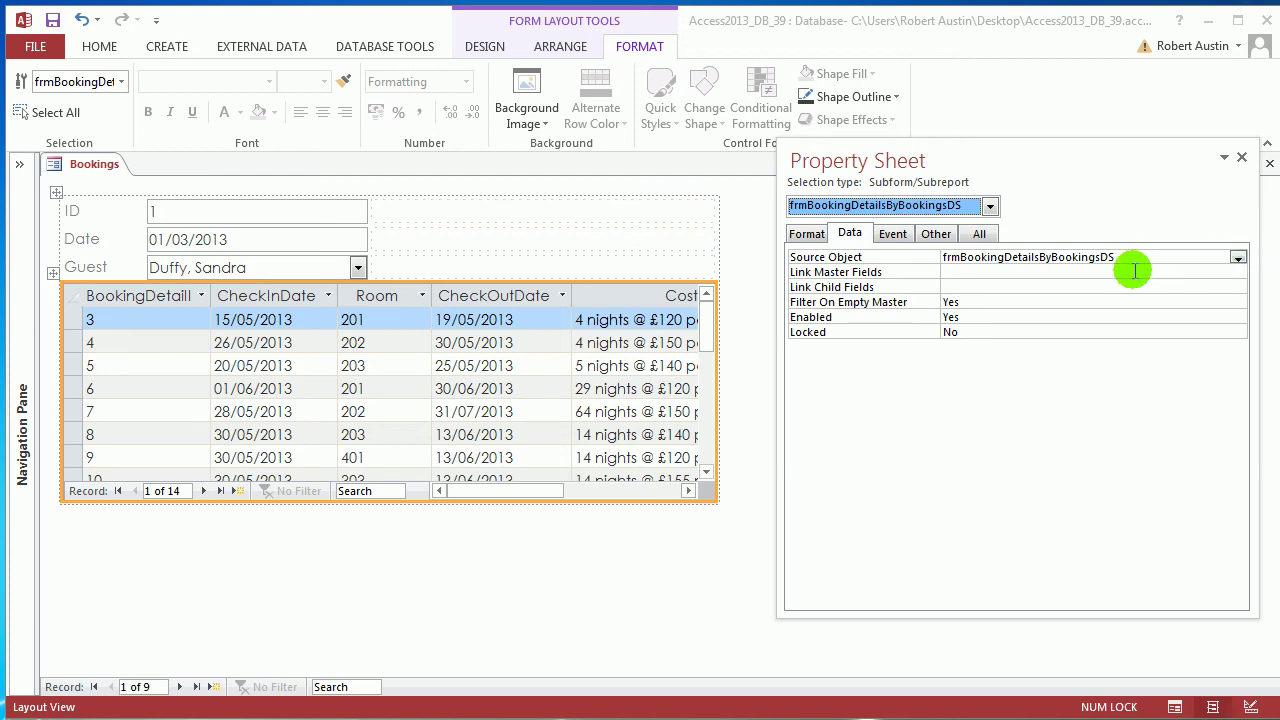
pyautogui.click(1090, 272)
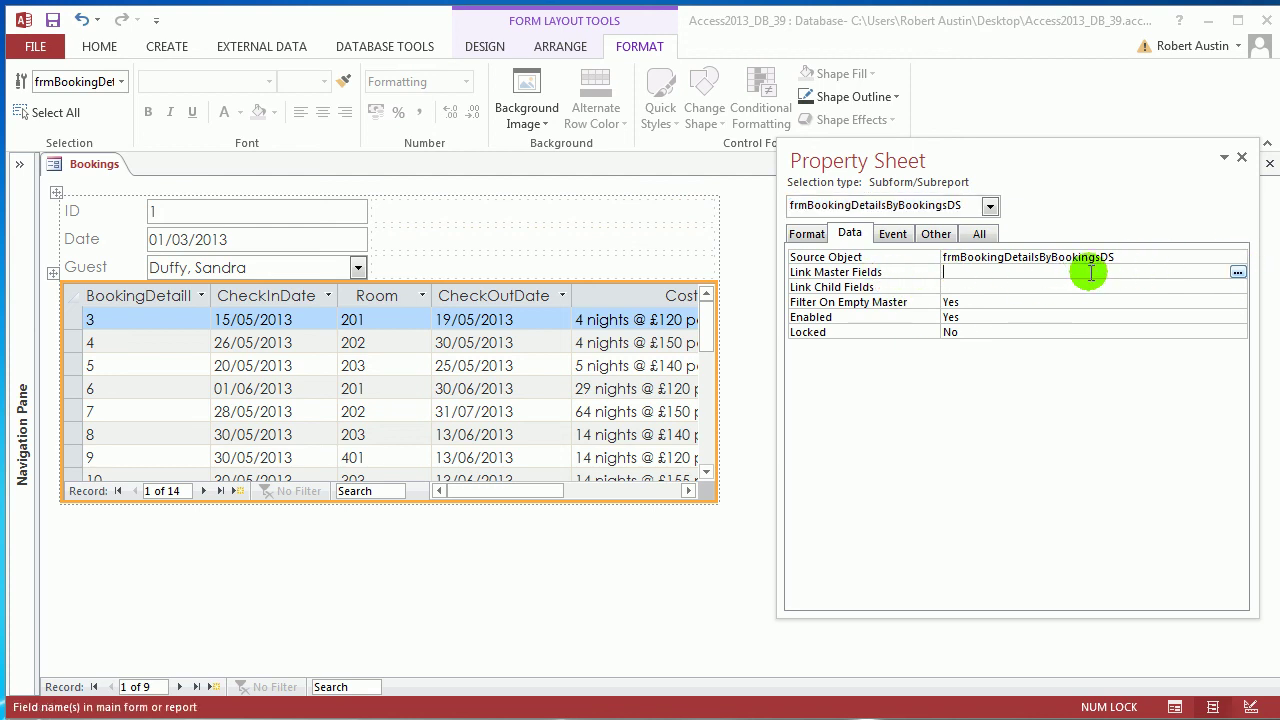
# Link the subform on BookingID to BookingID_FK through the Subform Field Linker, then select the BookingDetailID column
pyautogui.click(1238, 272)
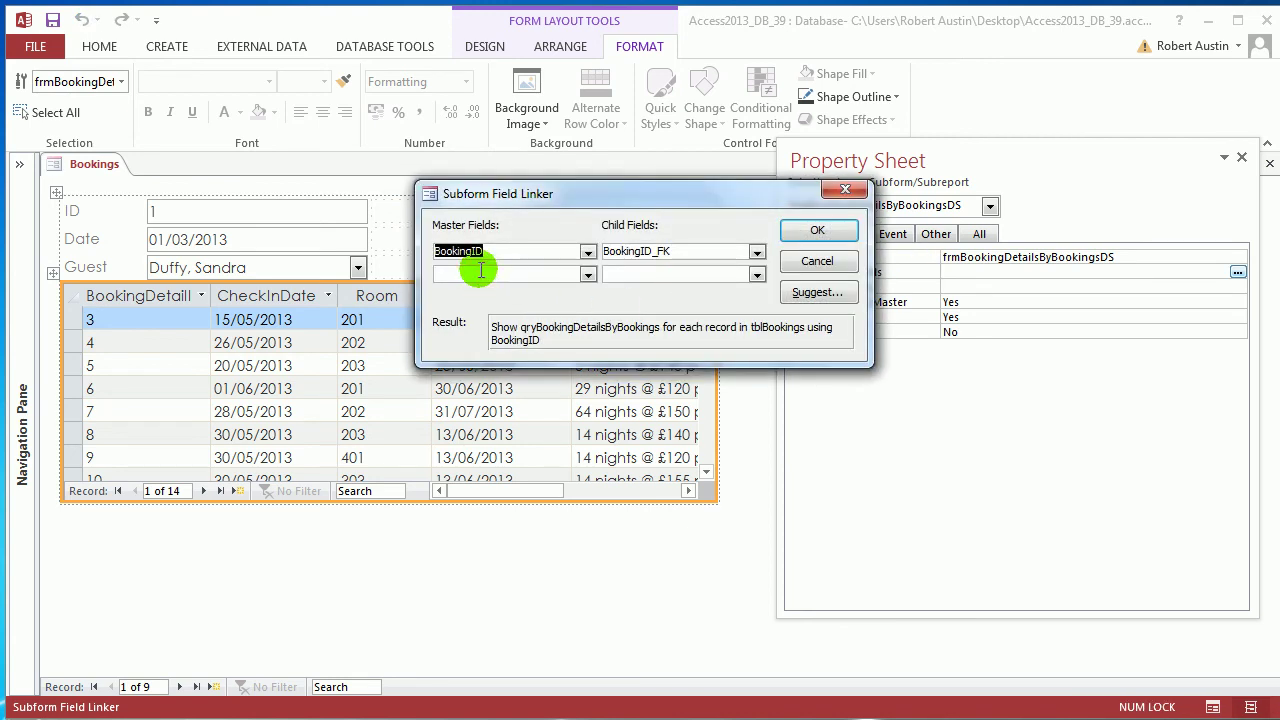
pyautogui.click(812, 232)
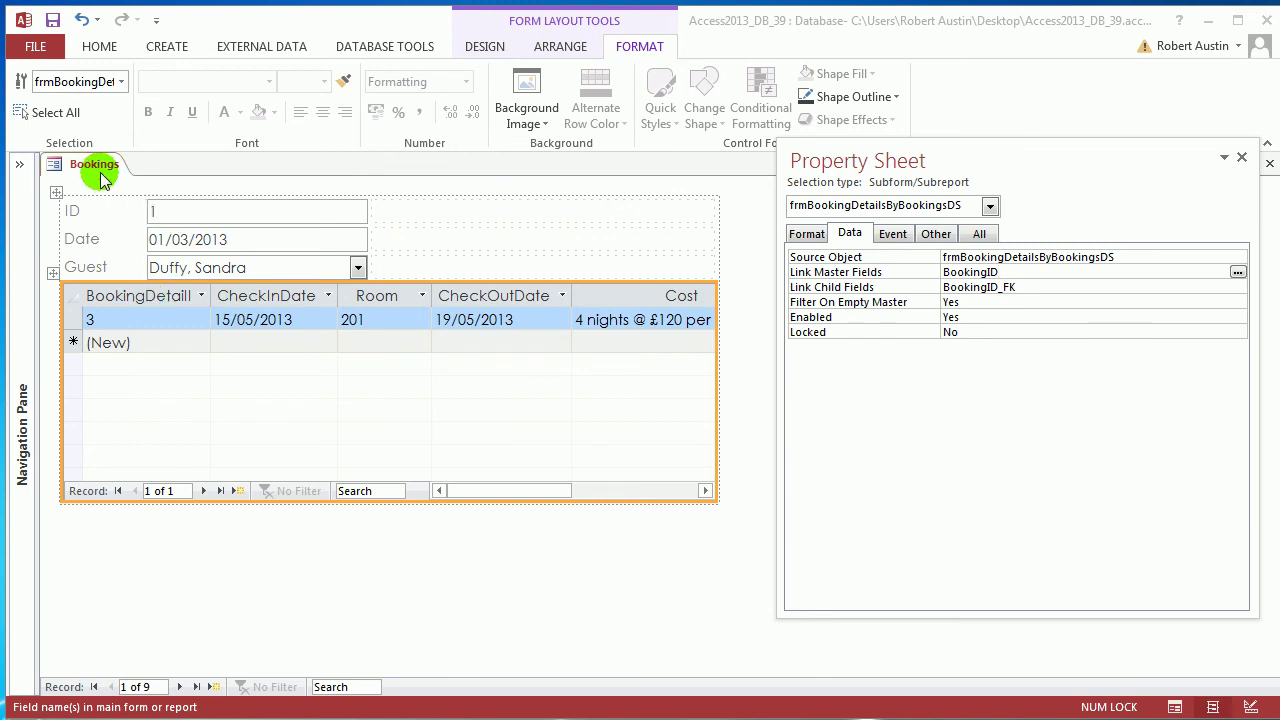
pyautogui.click(167, 296)
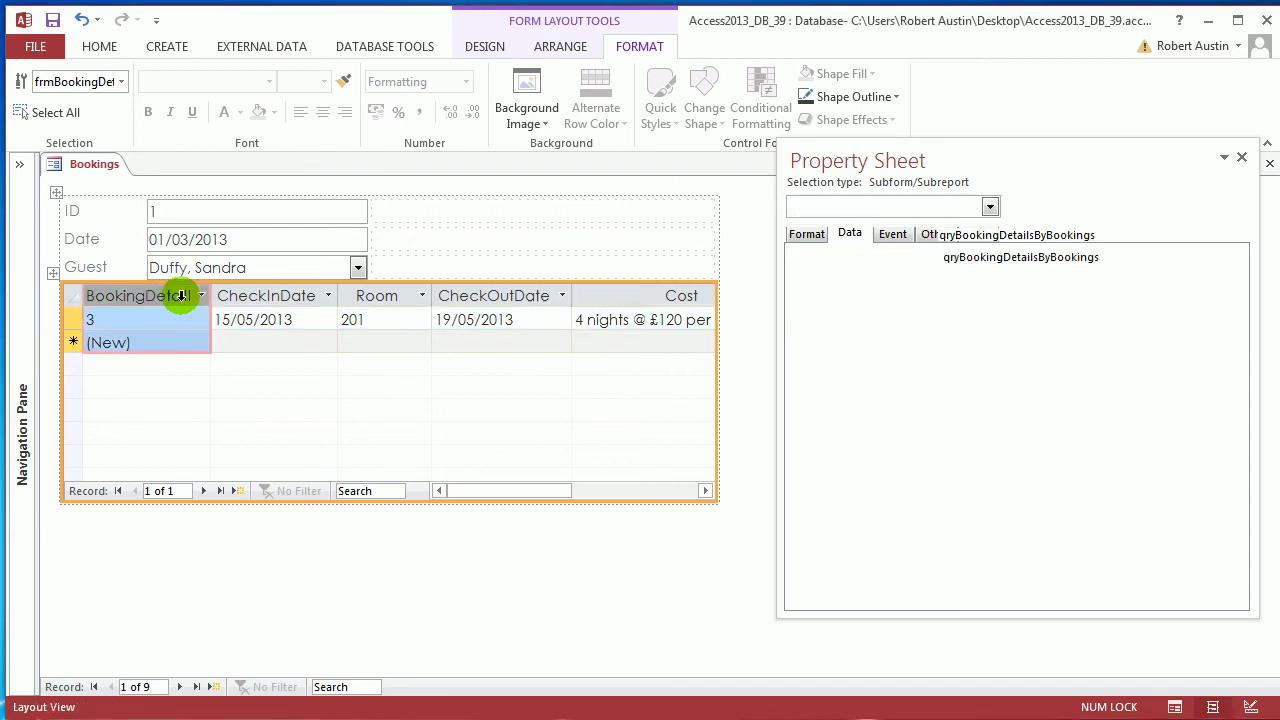
# Hide the subform's BookingDetailID column, close the Bookings form and expand the Navigation Pane
pyautogui.rightClick(132, 294)
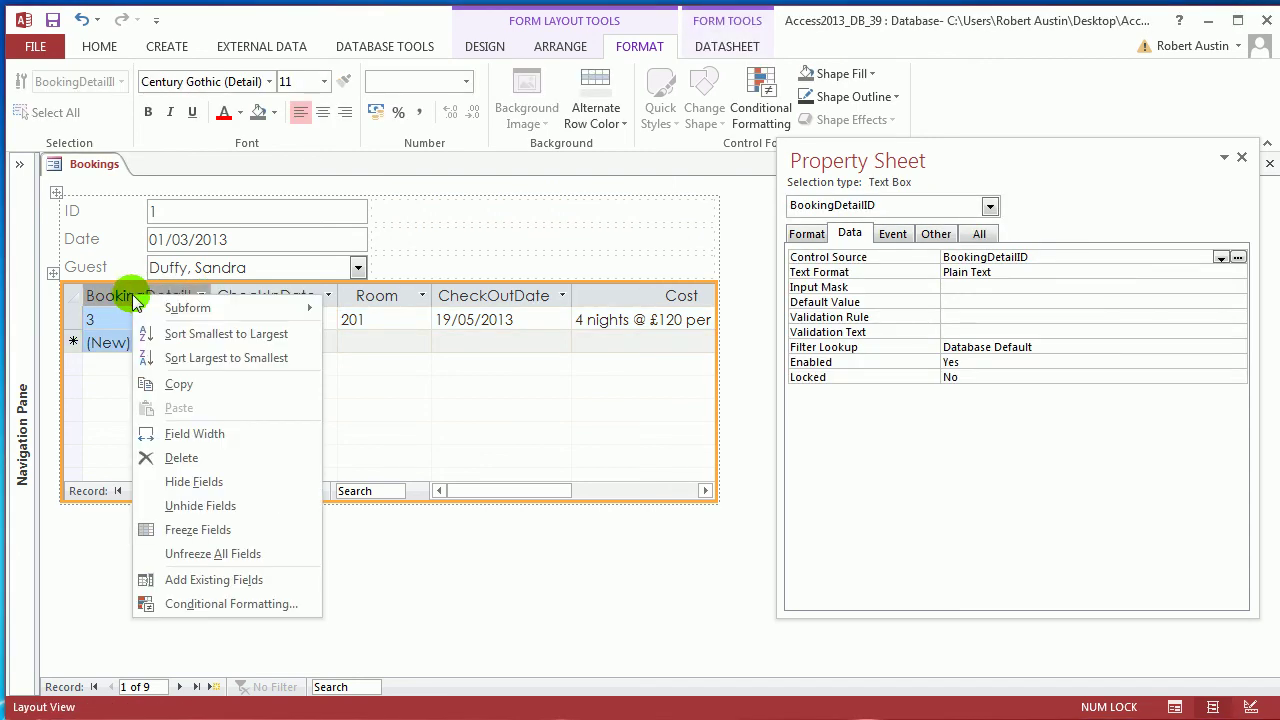
pyautogui.click(210, 482)
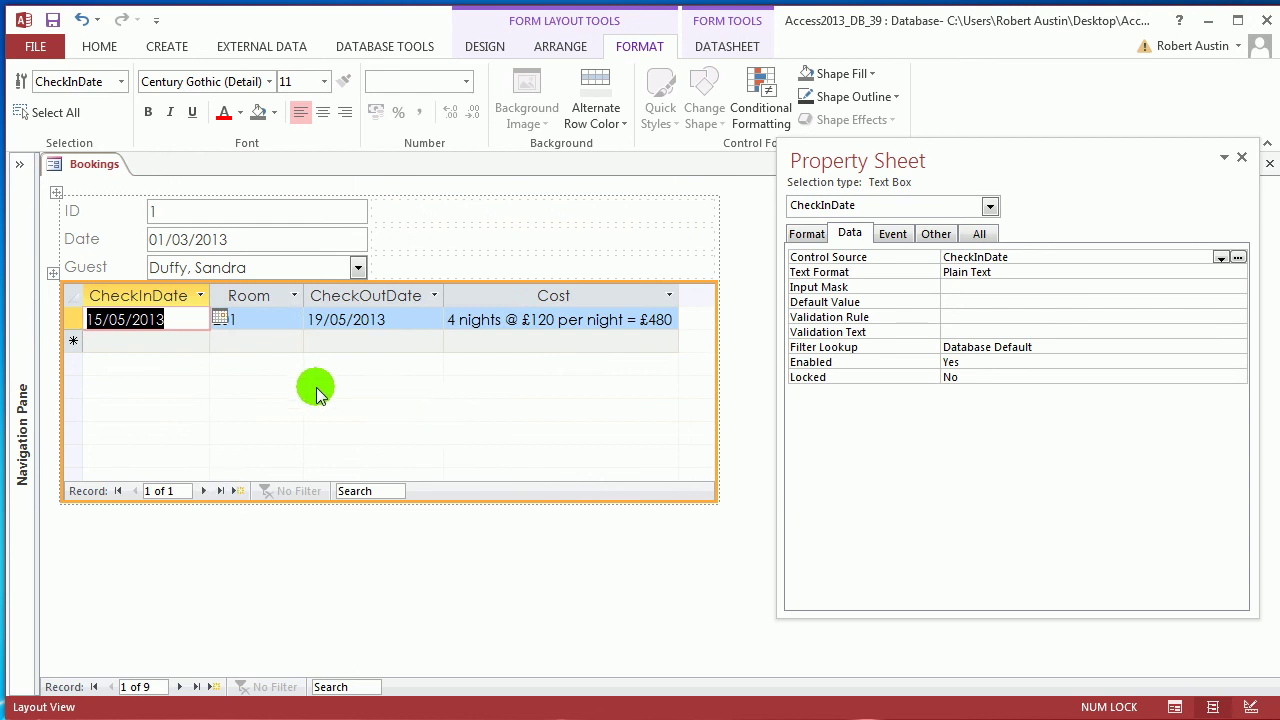
pyautogui.rightClick(97, 177)
pyautogui.click(100, 165)
pyautogui.rightClick(100, 167)
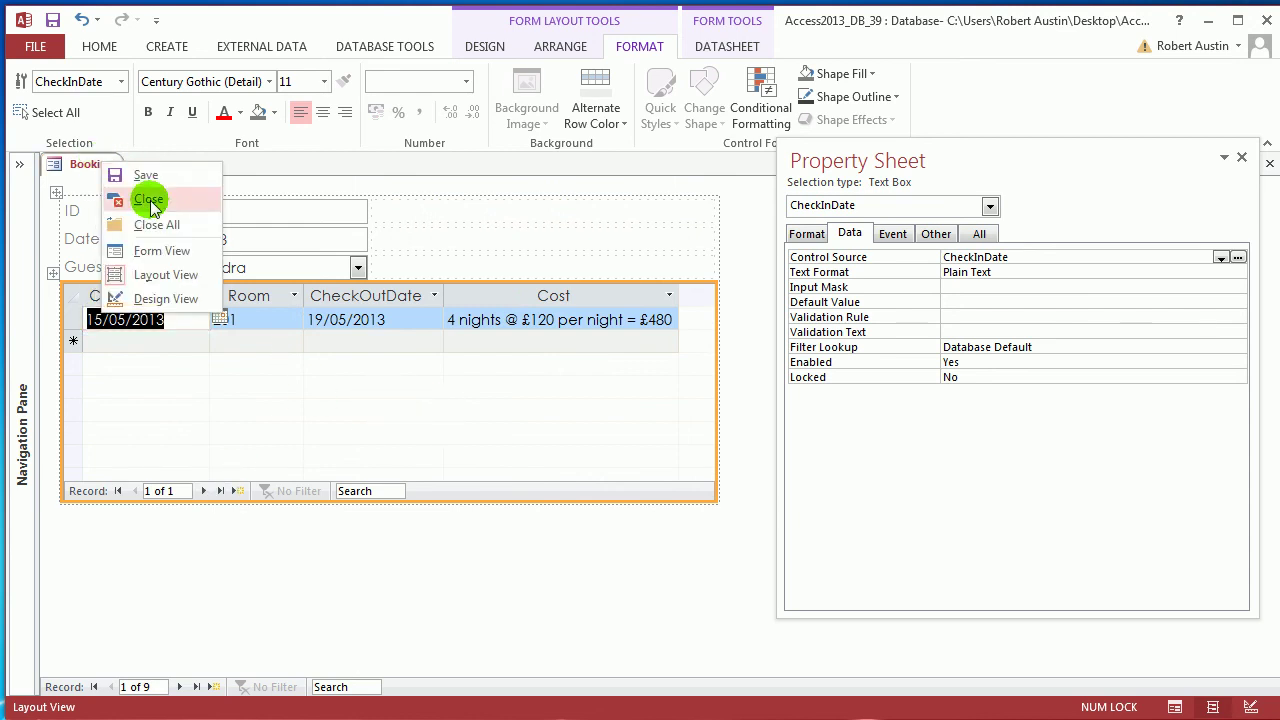
pyautogui.click(150, 203)
pyautogui.click(17, 164)
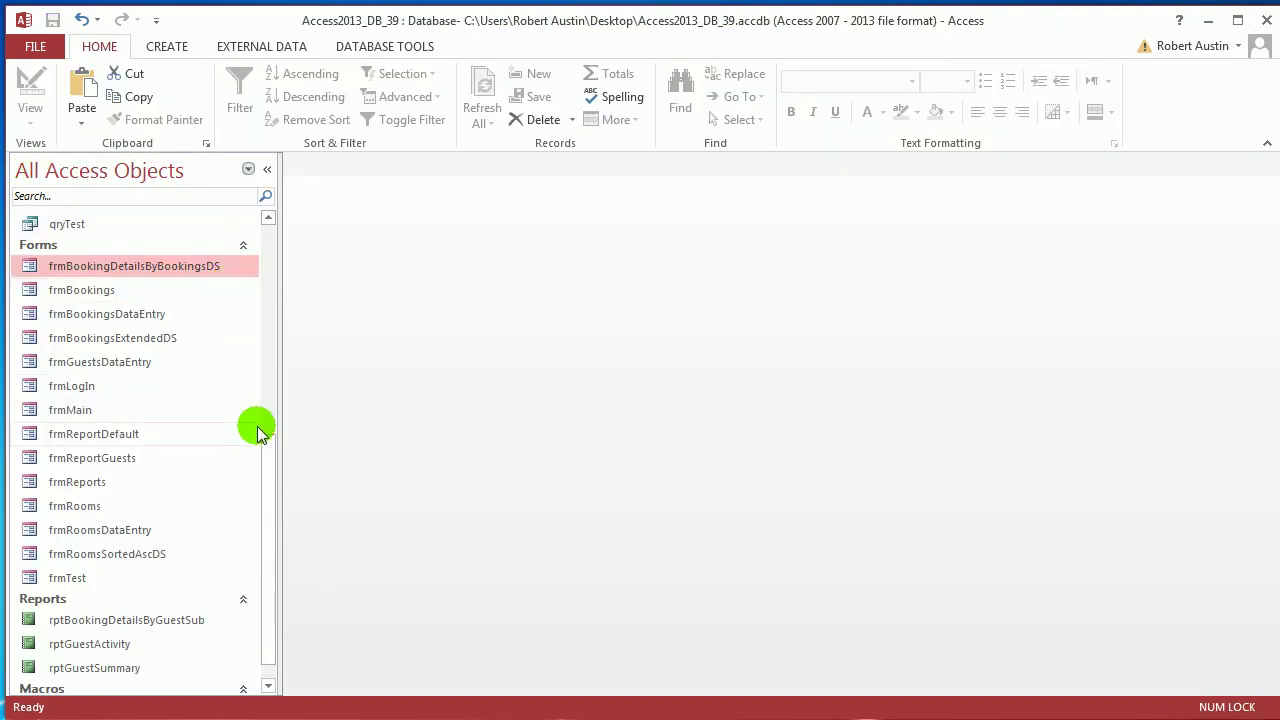
pyautogui.moveTo(269, 454); pyautogui.dragTo(271, 461)
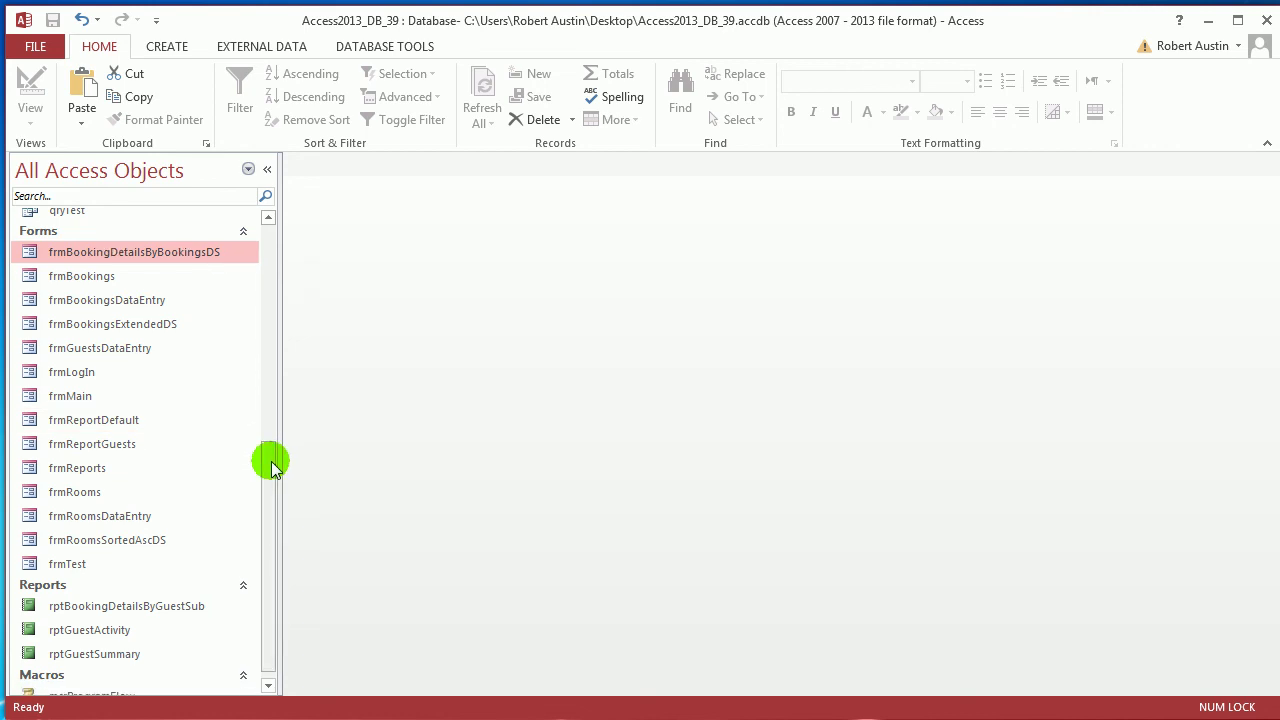
# Open frmBookingsExtendedDS and start an embedded On Click macro for the BookingID column
pyautogui.doubleClick(150, 326)
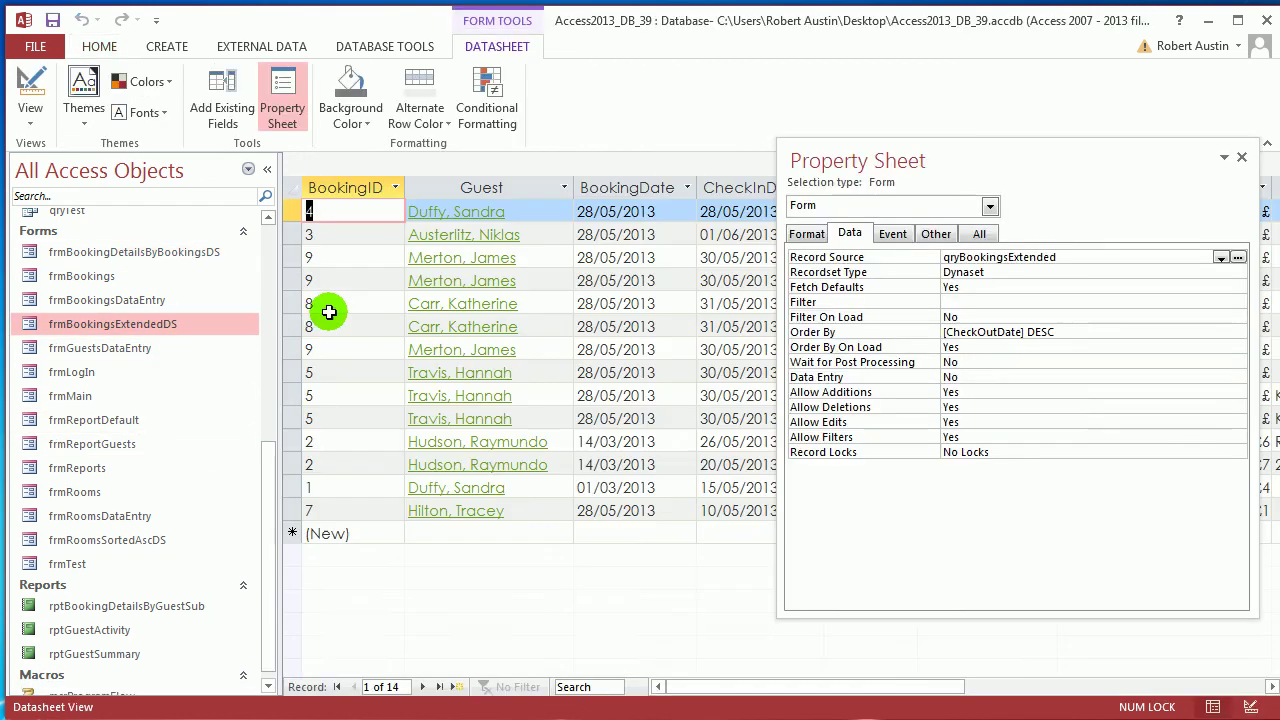
pyautogui.click(350, 188)
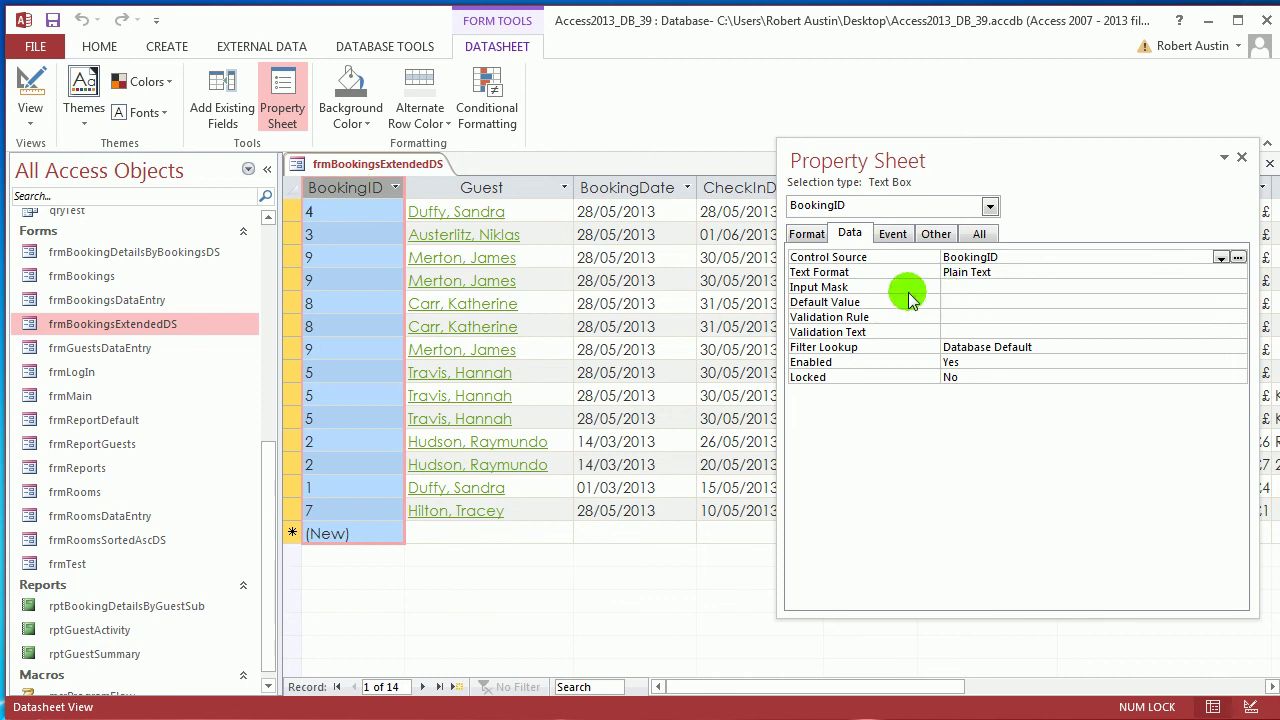
pyautogui.click(892, 233)
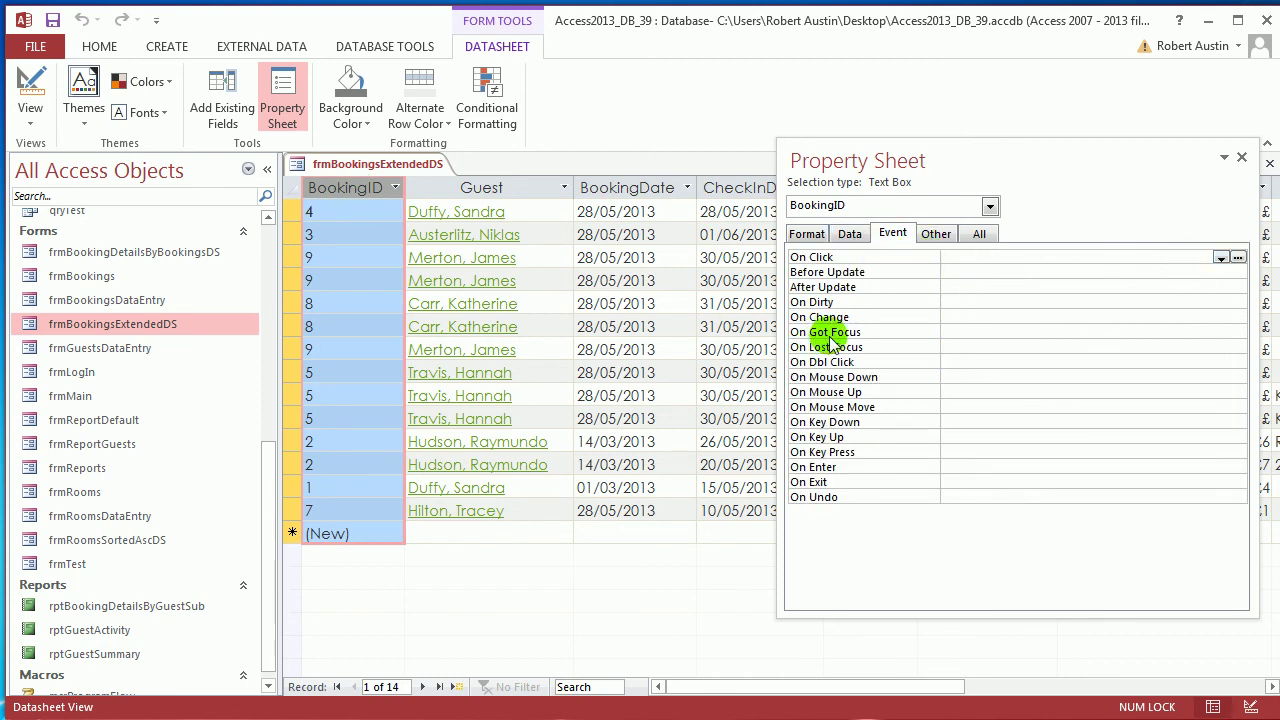
pyautogui.click(1239, 258)
pyautogui.click(621, 404)
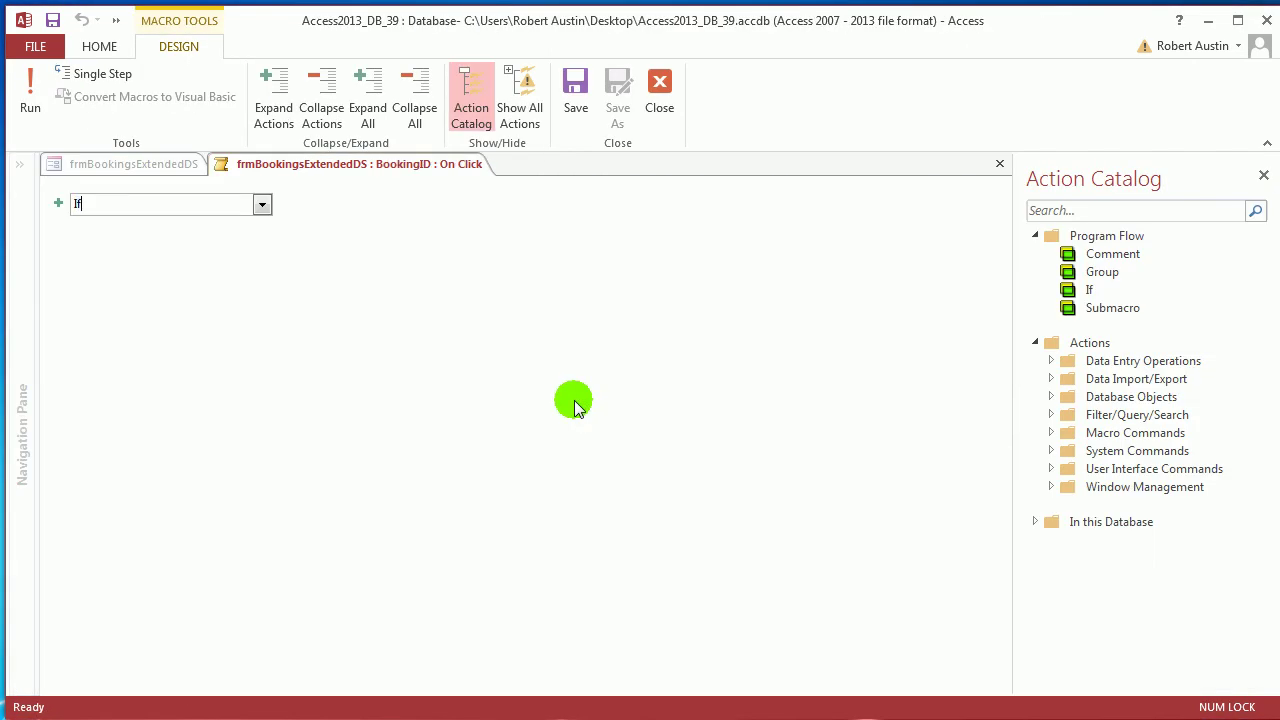
# Add an If block with the condition Not IsNull([BookingID])
pyautogui.write('If')
pyautogui.press('Return')
pyautogui.write('not isnu')
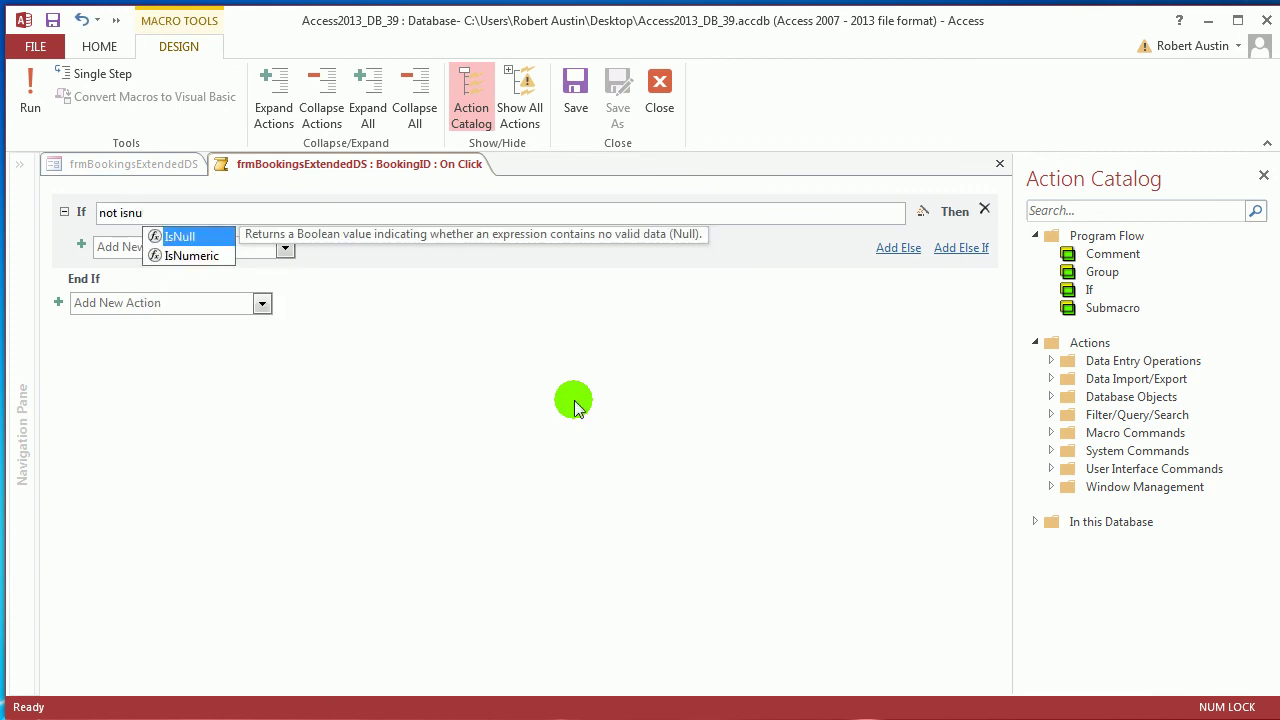
pyautogui.press('Tab')
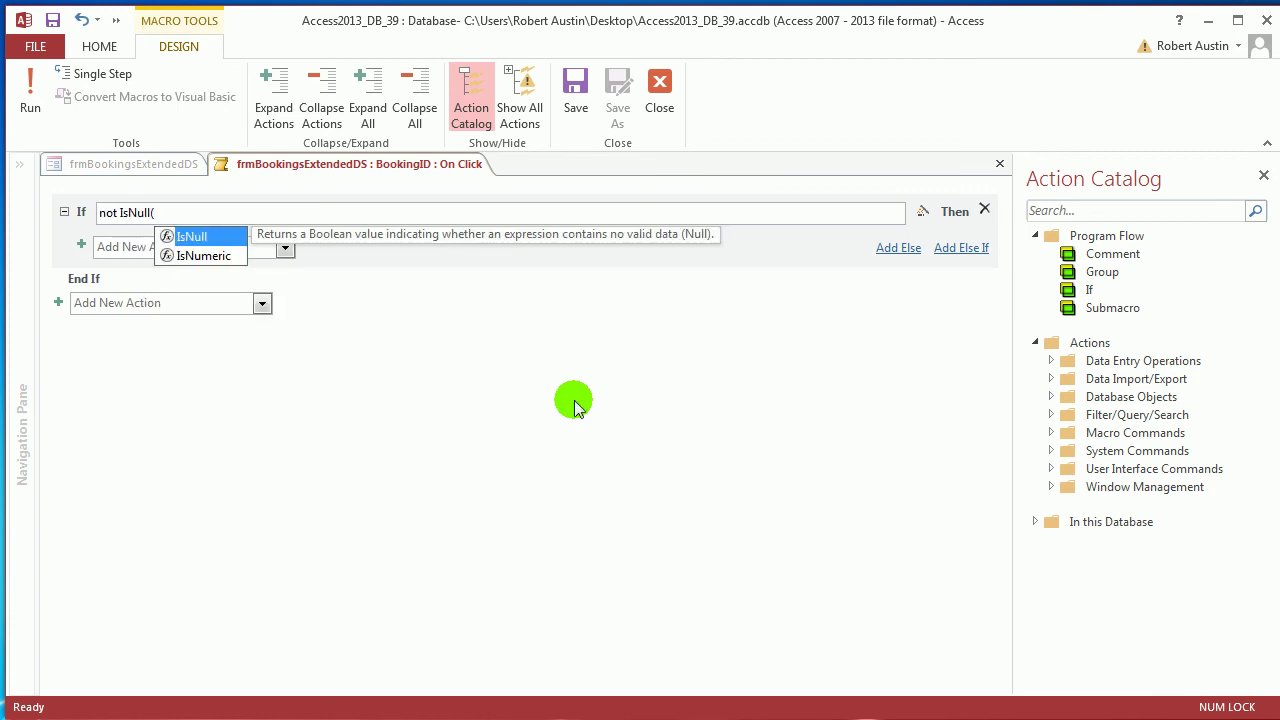
pyautogui.write('BookingID]')
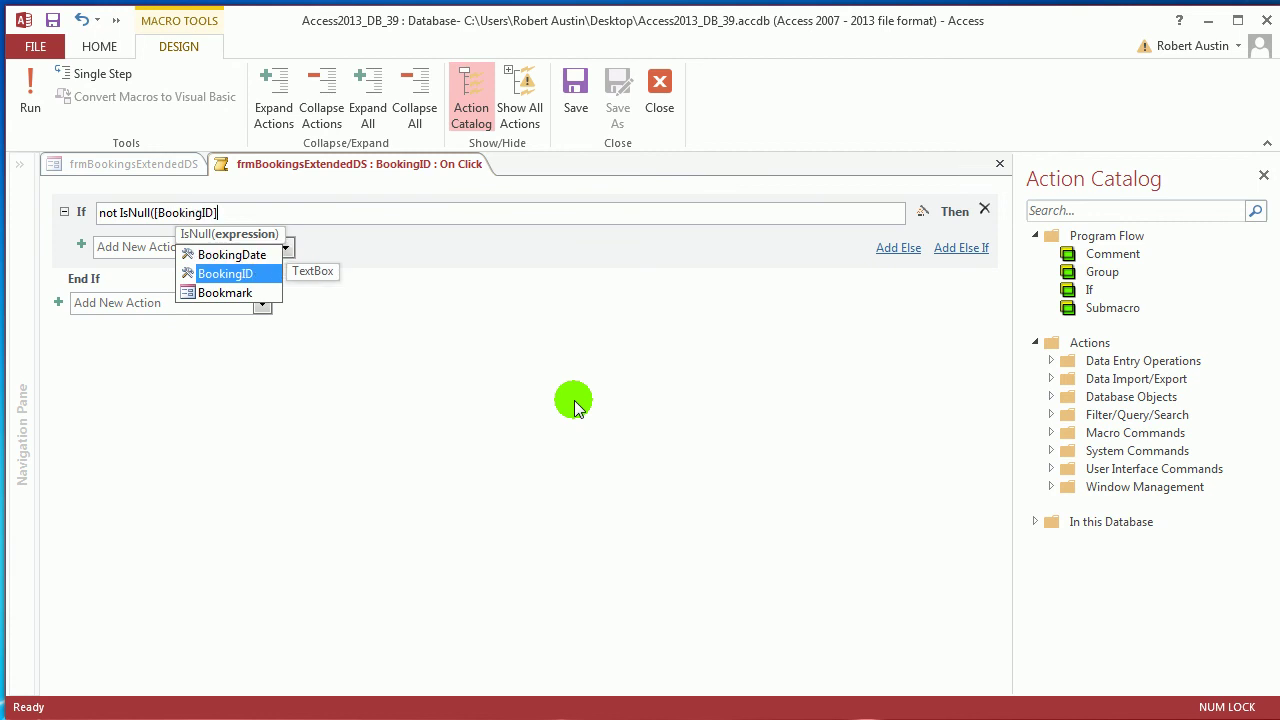
pyautogui.write(')')
# Inside the If, open frmBookingsDataEntry as a Dialog with a Where Condition on BookingID
pyautogui.click(217, 247)
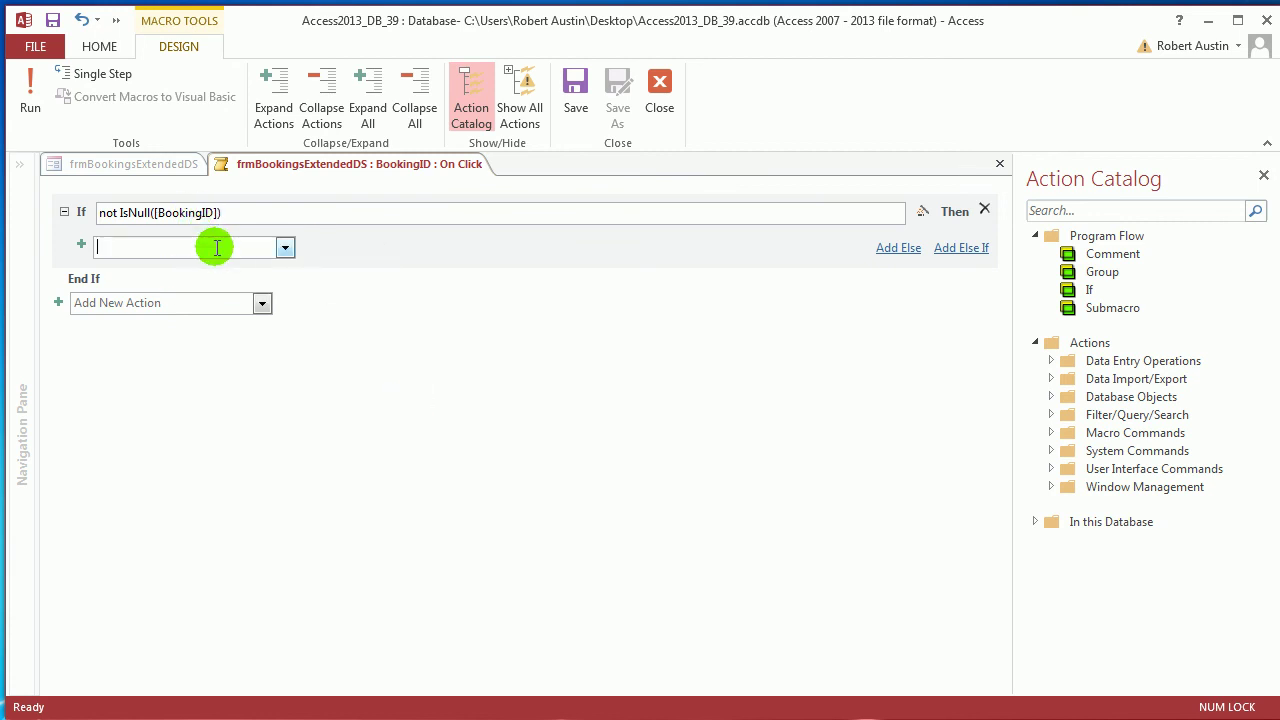
pyautogui.press('Return')
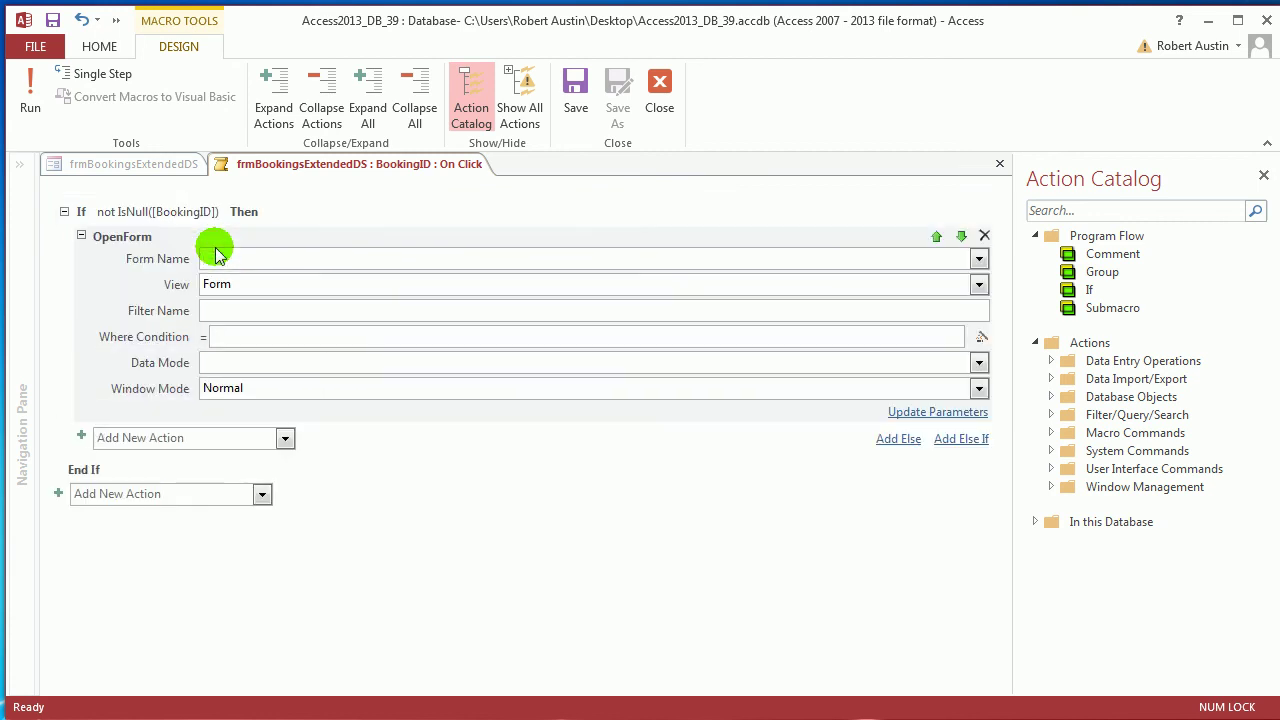
pyautogui.write('frmBookingDetailsByBookingsDS')
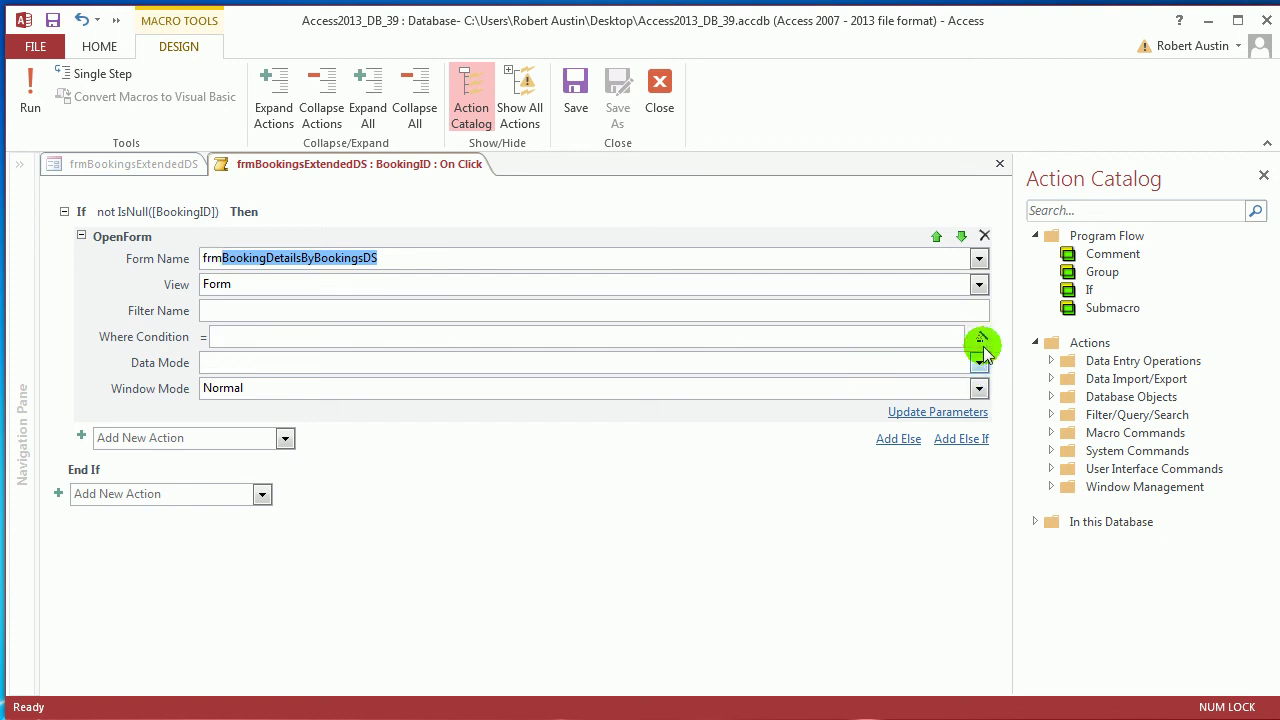
pyautogui.click(979, 258)
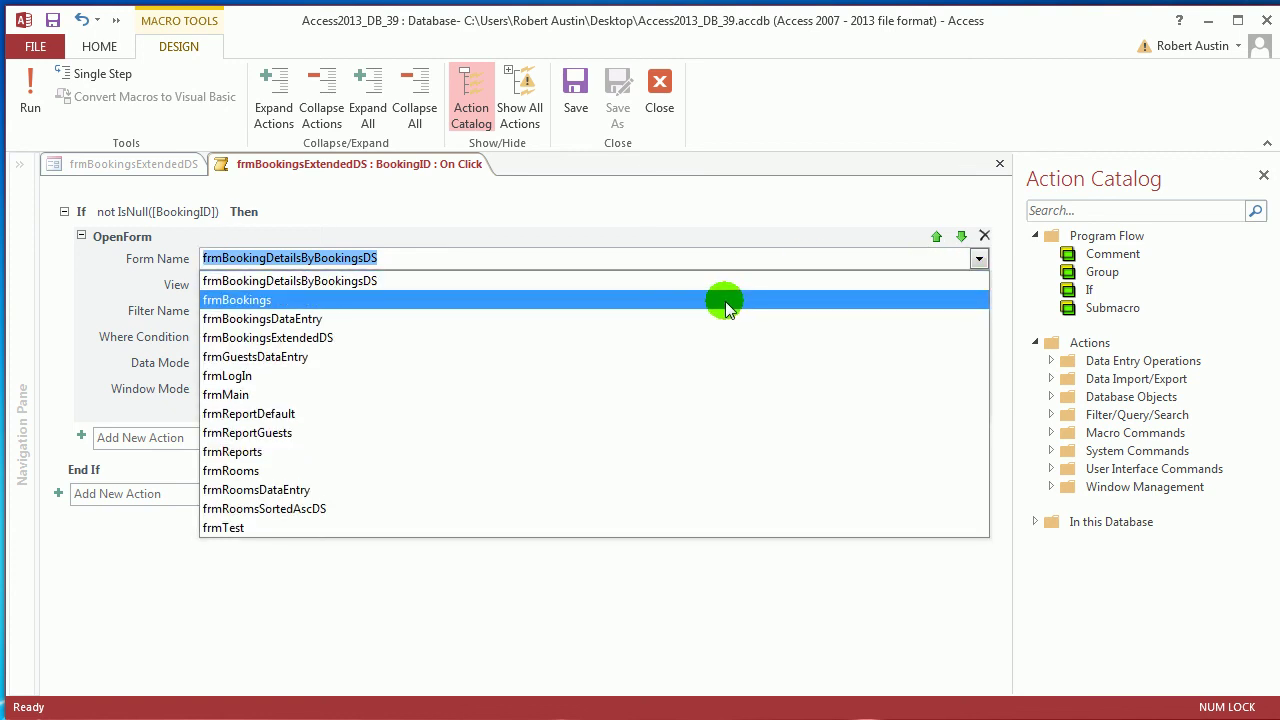
pyautogui.click(705, 318)
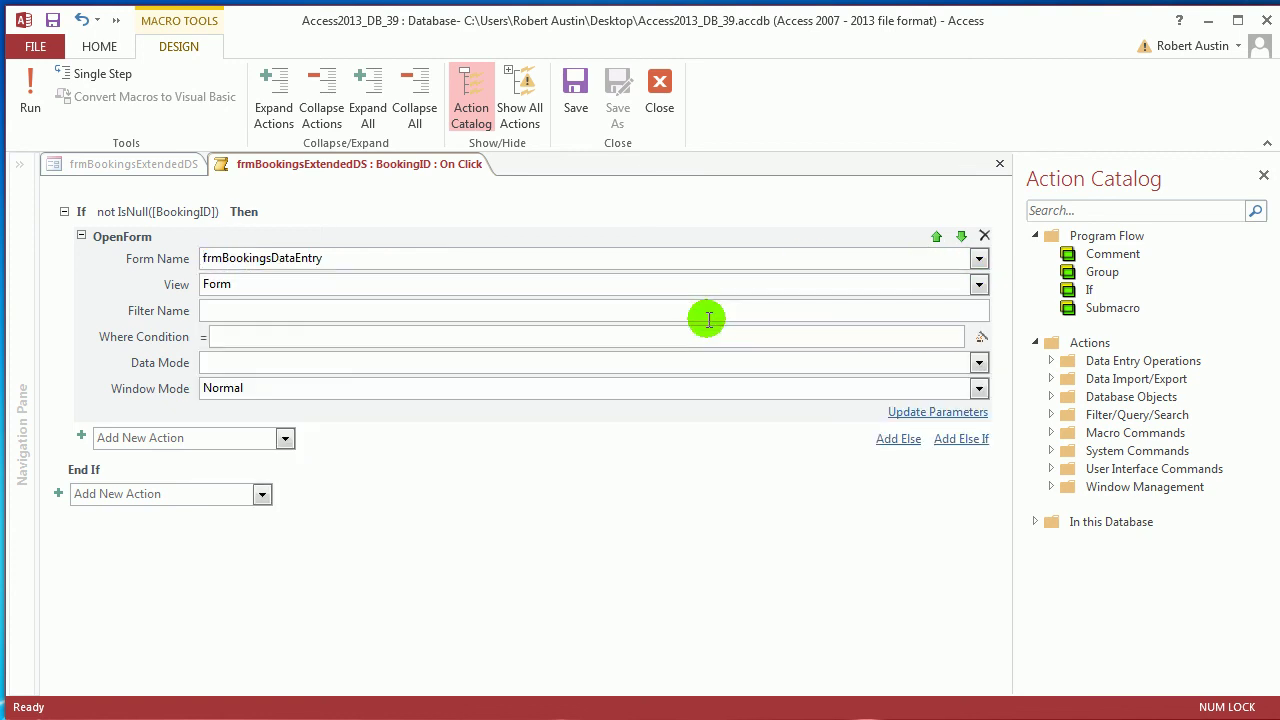
pyautogui.click(948, 390)
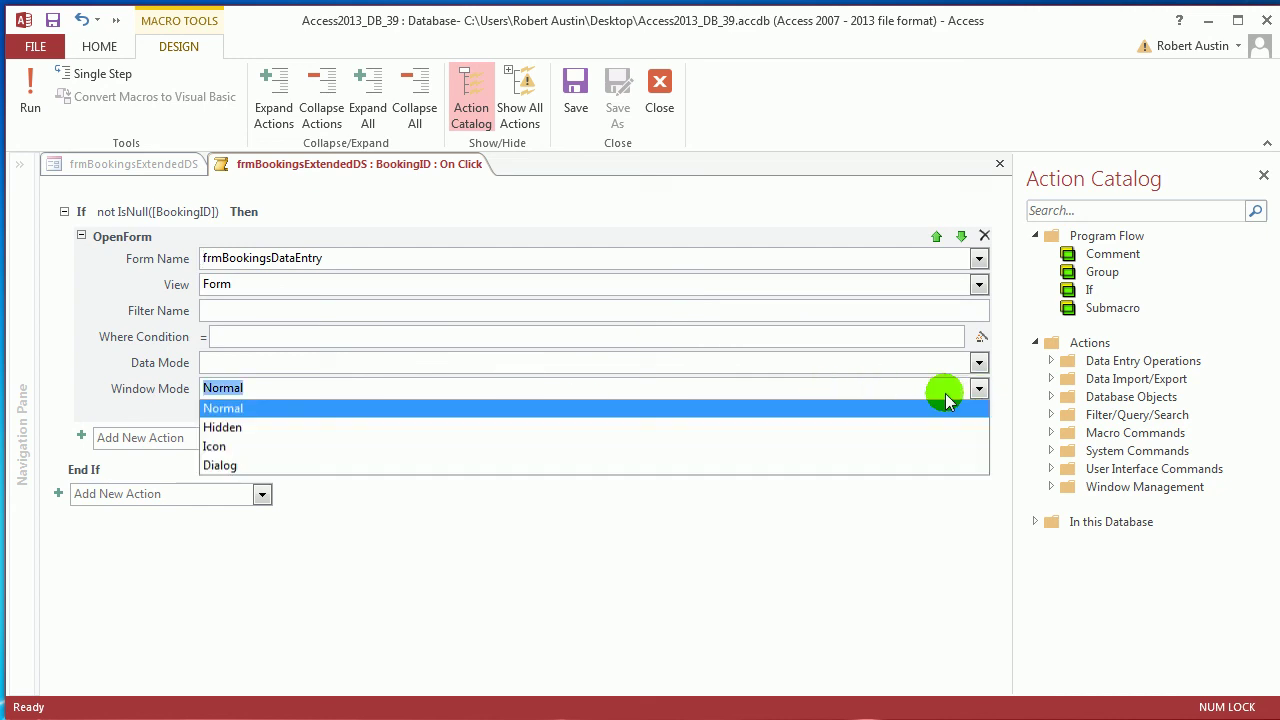
pyautogui.click(870, 467)
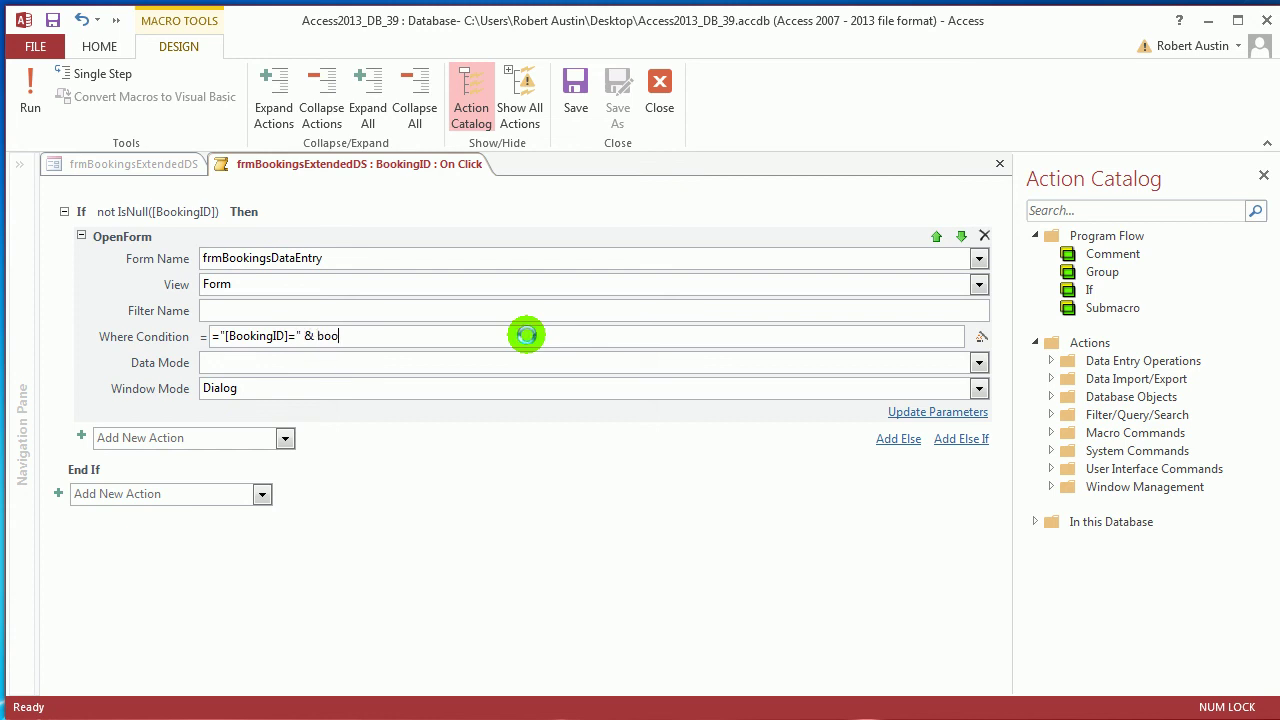
pyautogui.doubleClick(412, 375)
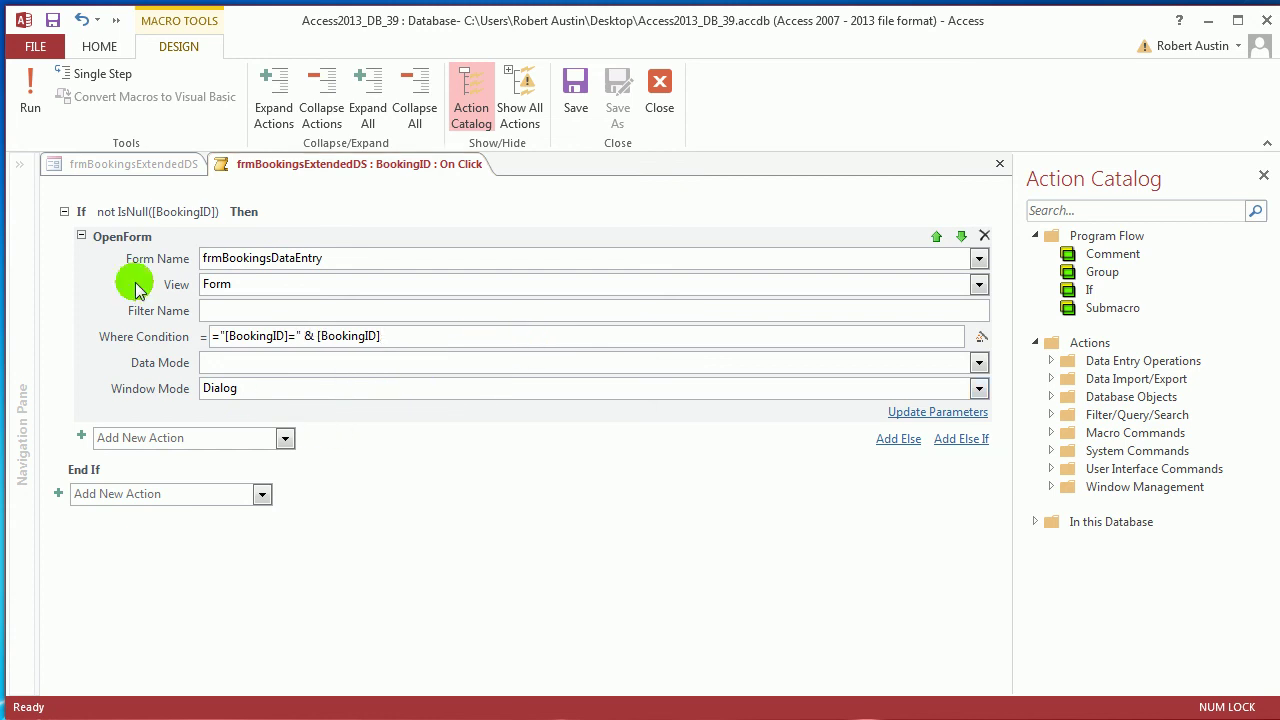
# Add an Else opening frmBookingsDataEntry as a Dialog in Add data mode, then close the macro
pyautogui.click(905, 441)
pyautogui.write('OpenForm')
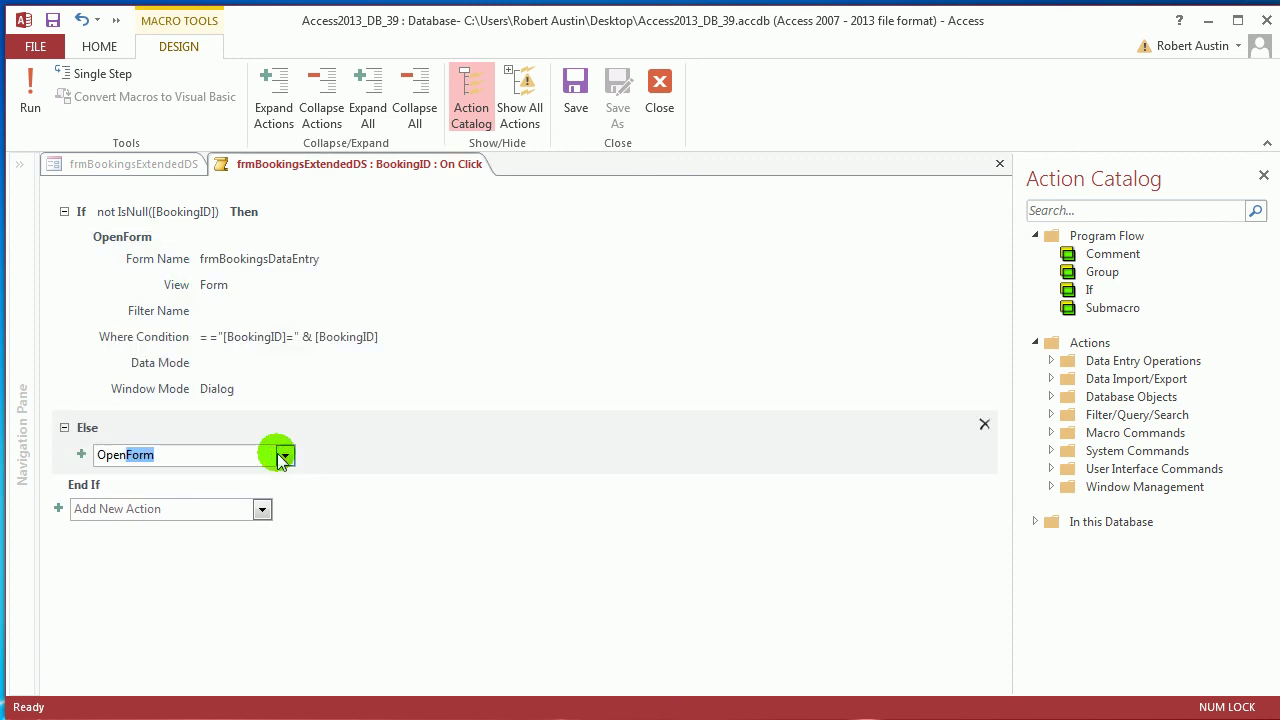
pyautogui.press('Return')
pyautogui.click(961, 474)
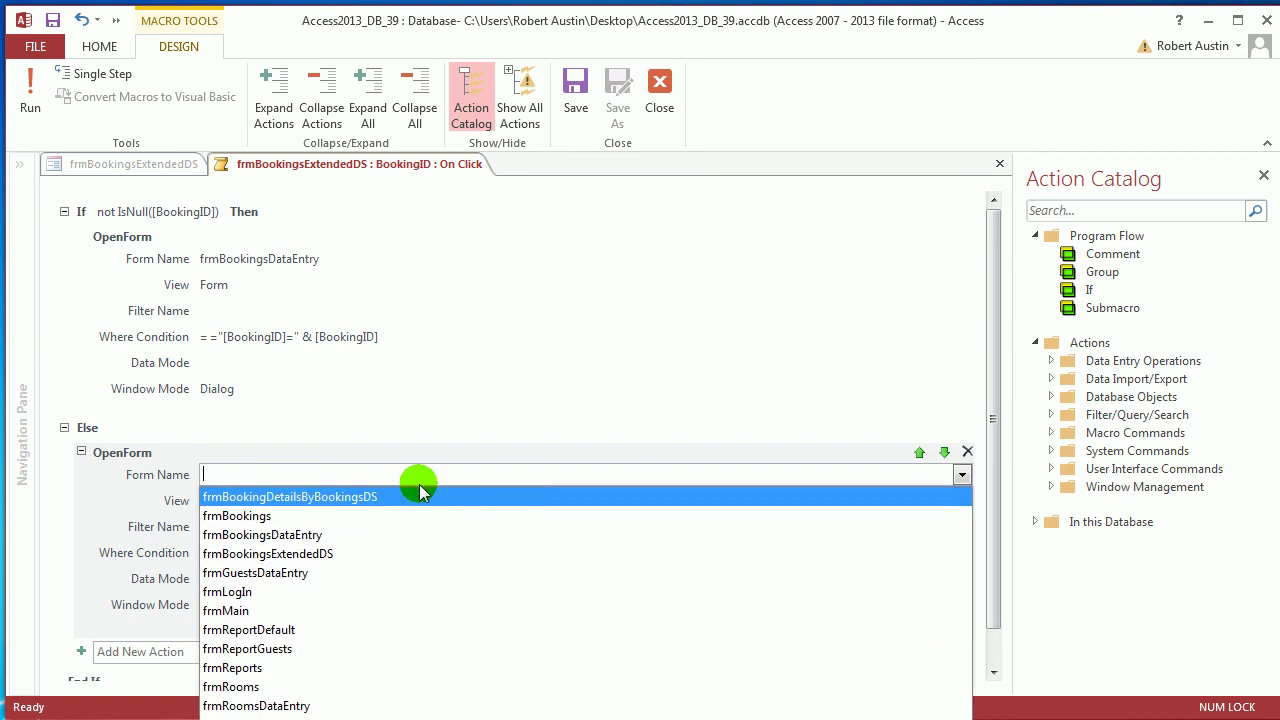
pyautogui.click(350, 534)
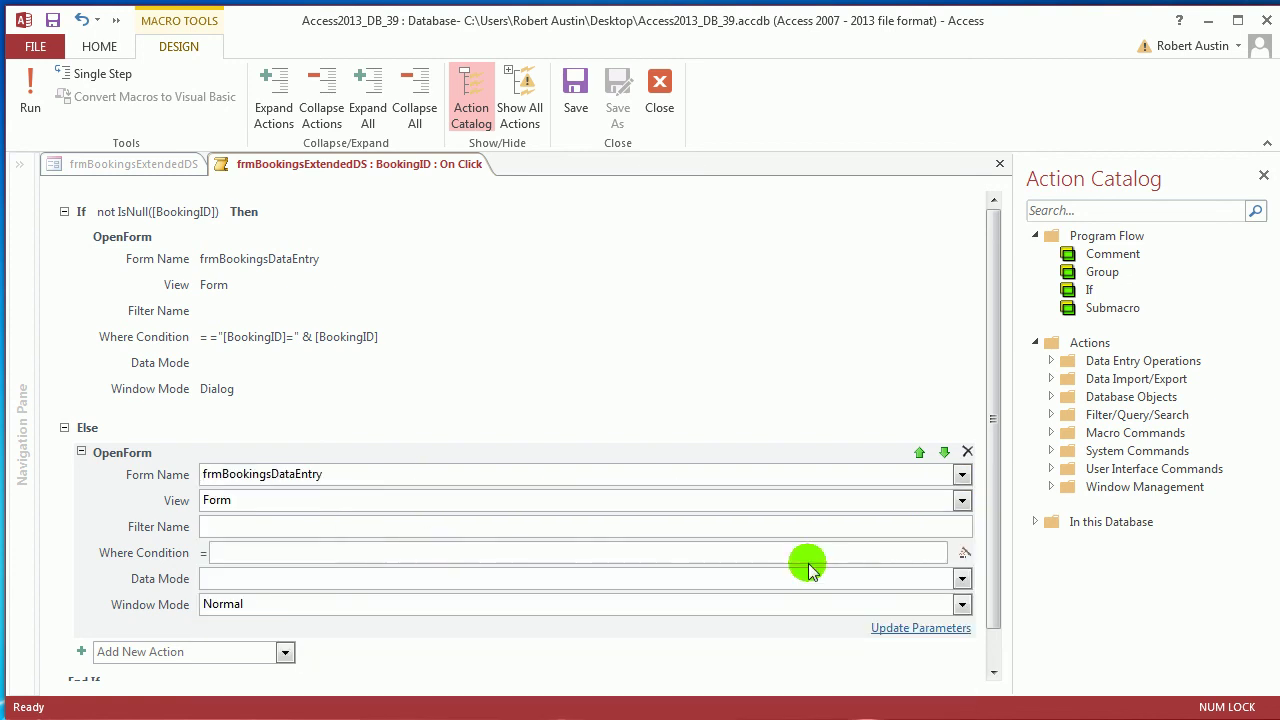
pyautogui.click(962, 604)
pyautogui.click(890, 678)
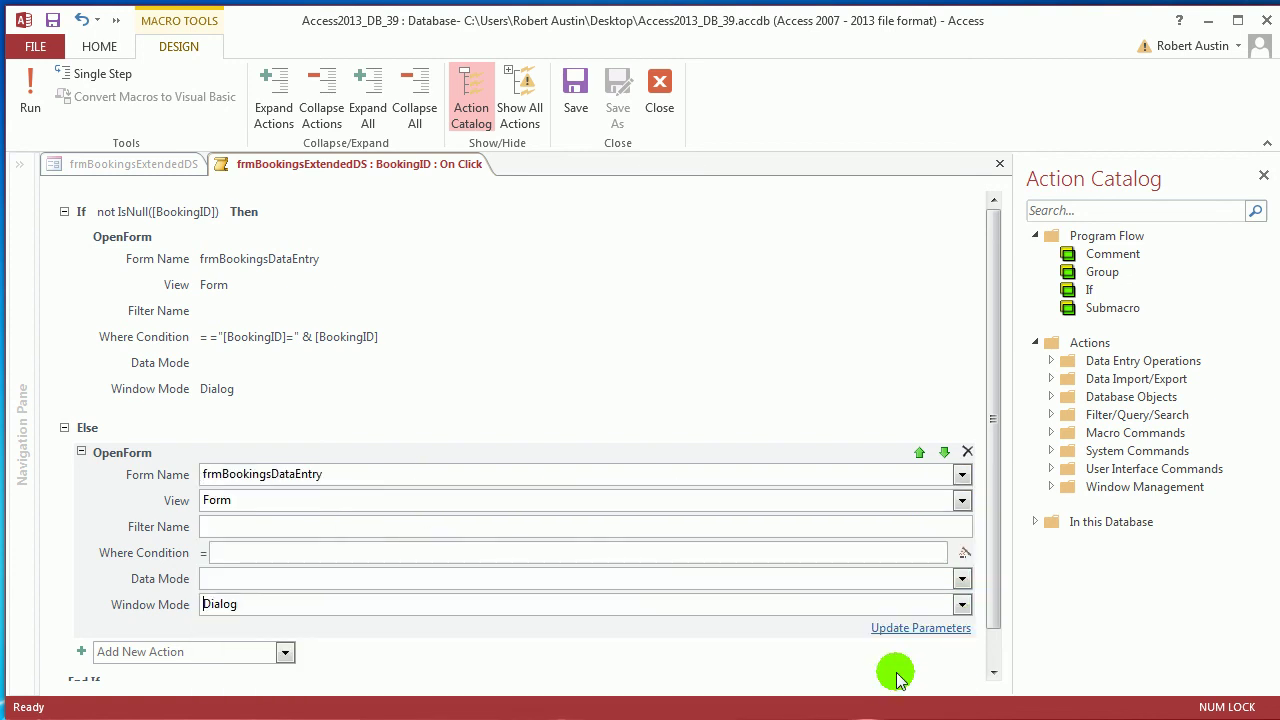
pyautogui.click(962, 578)
pyautogui.click(743, 600)
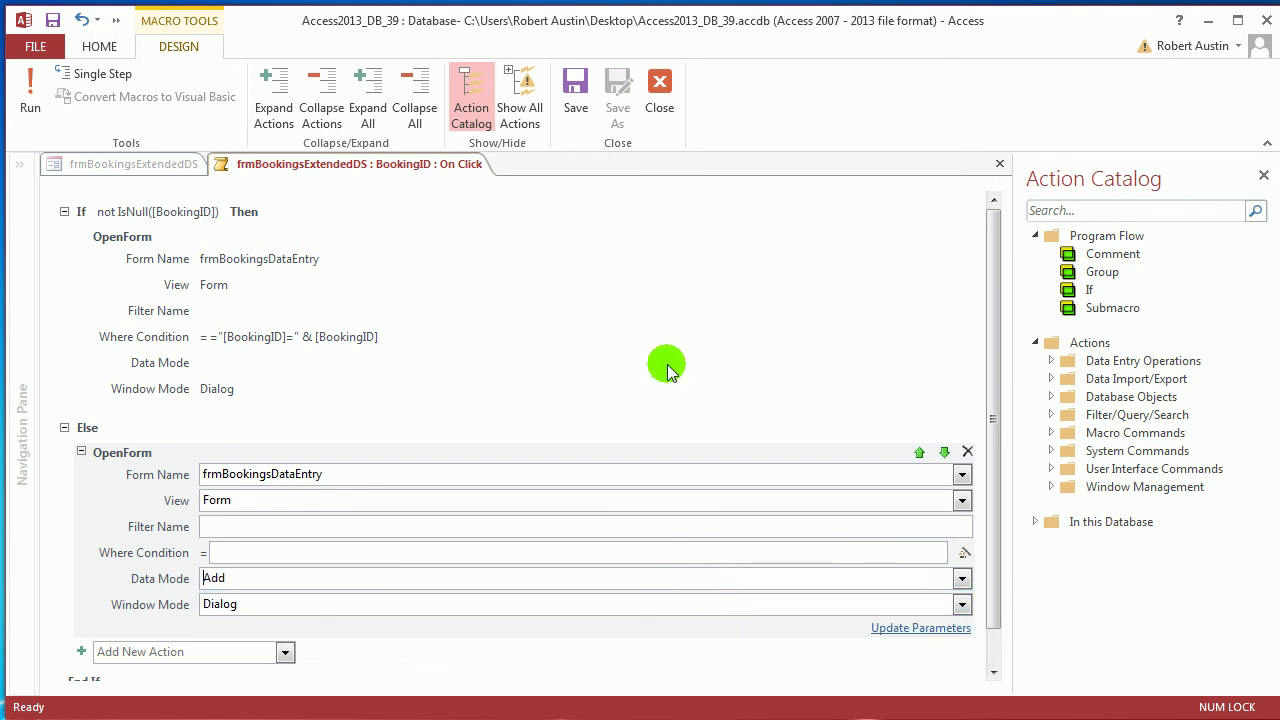
pyautogui.click(661, 100)
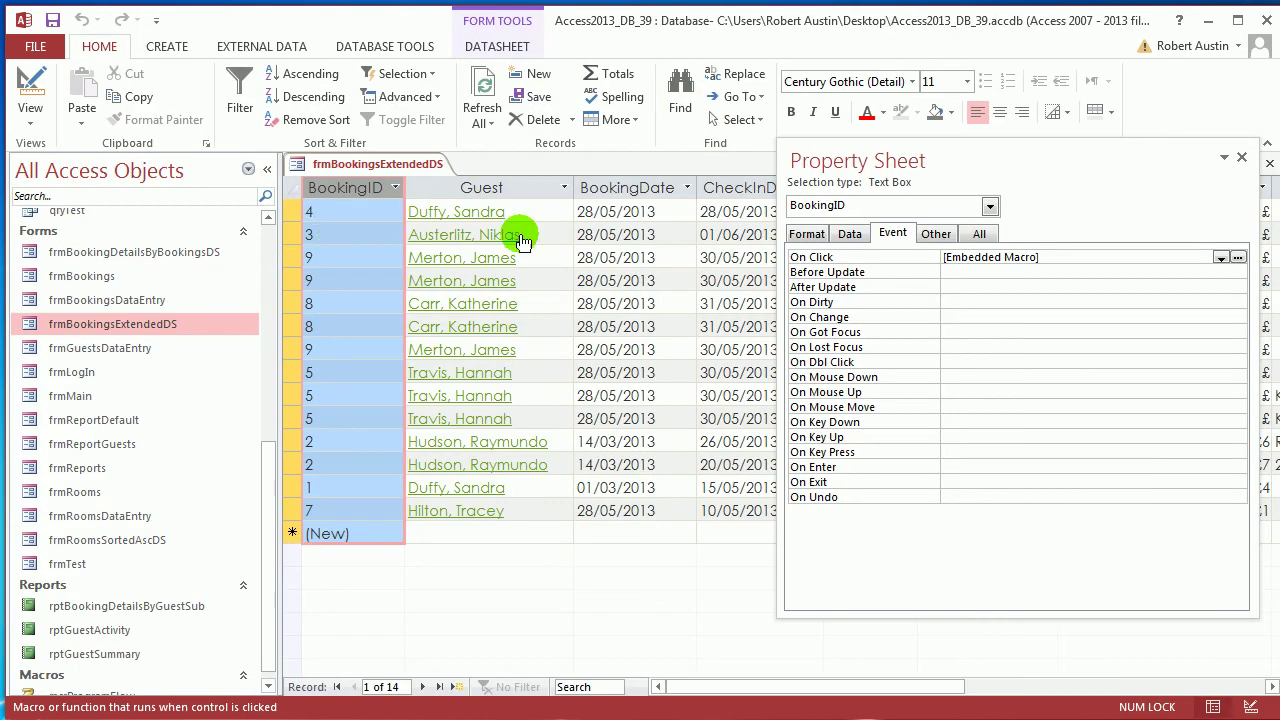
# Set BookingID's Display As Hyperlink to Always on the Format tab, then close the Property Sheet
pyautogui.click(805, 234)
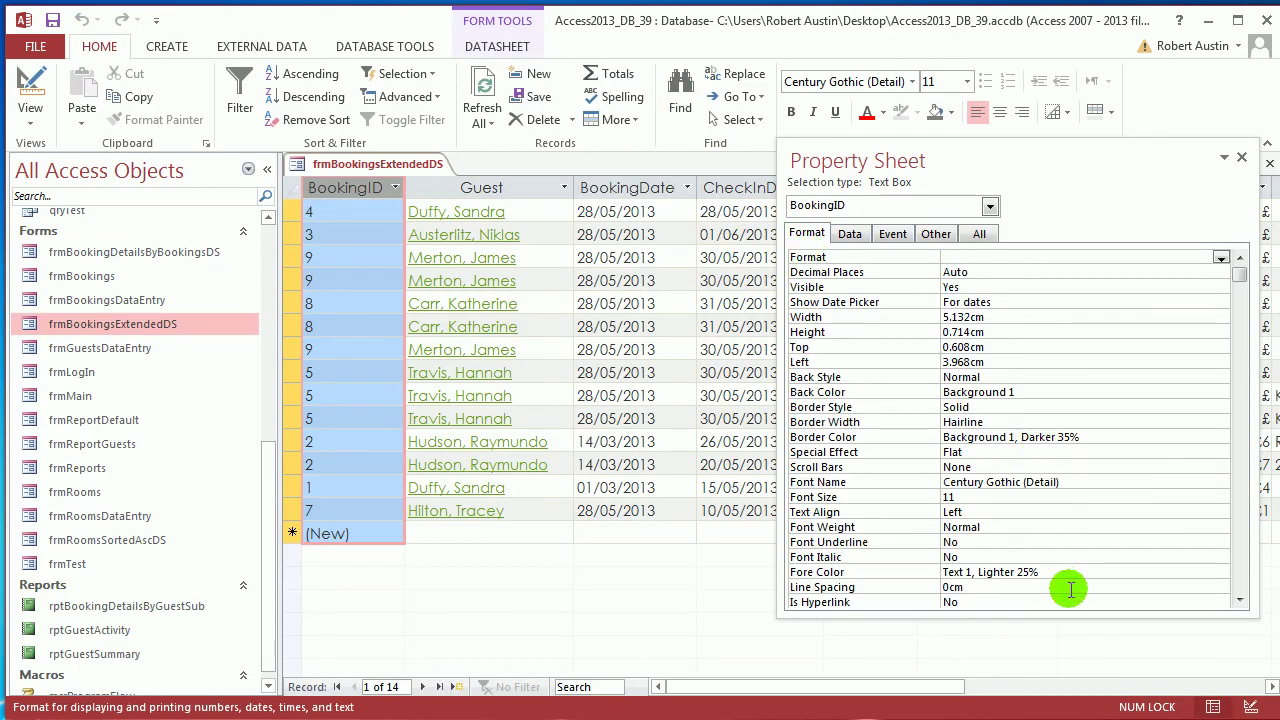
pyautogui.click(1208, 602)
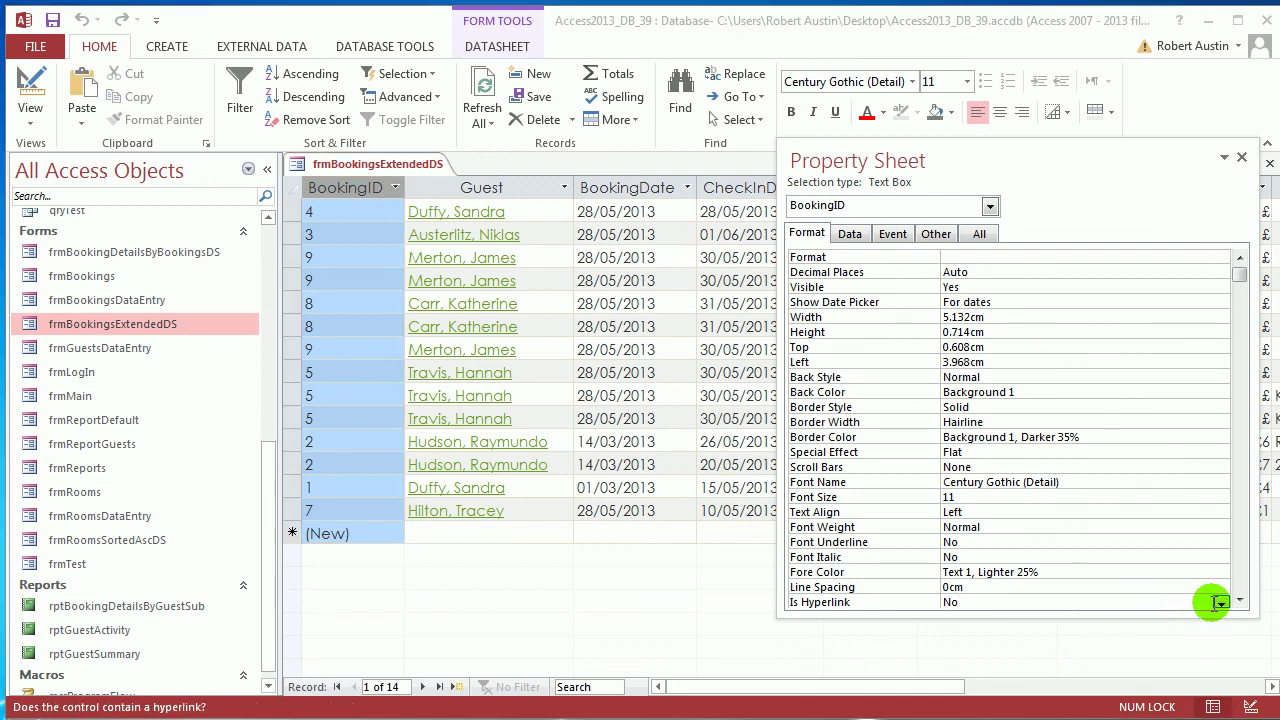
pyautogui.click(1220, 603)
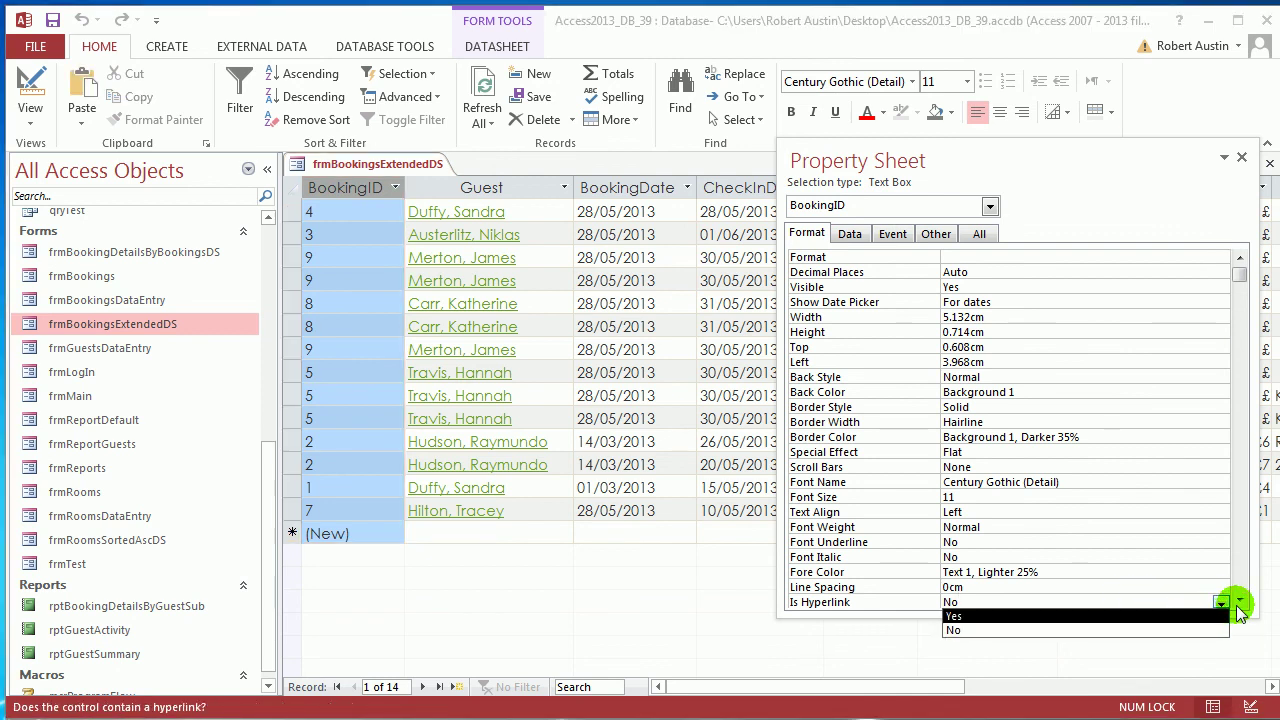
pyautogui.click(1238, 606)
pyautogui.click(1220, 590)
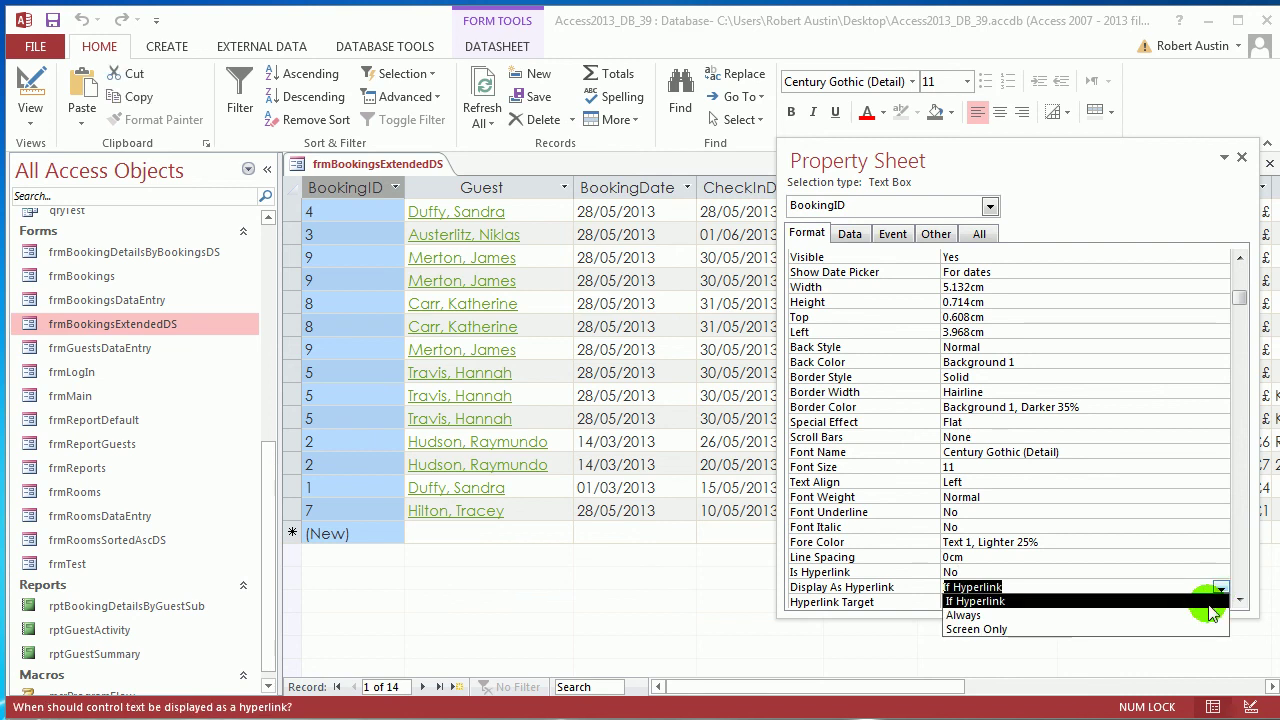
pyautogui.click(1200, 619)
pyautogui.rightClick(393, 170)
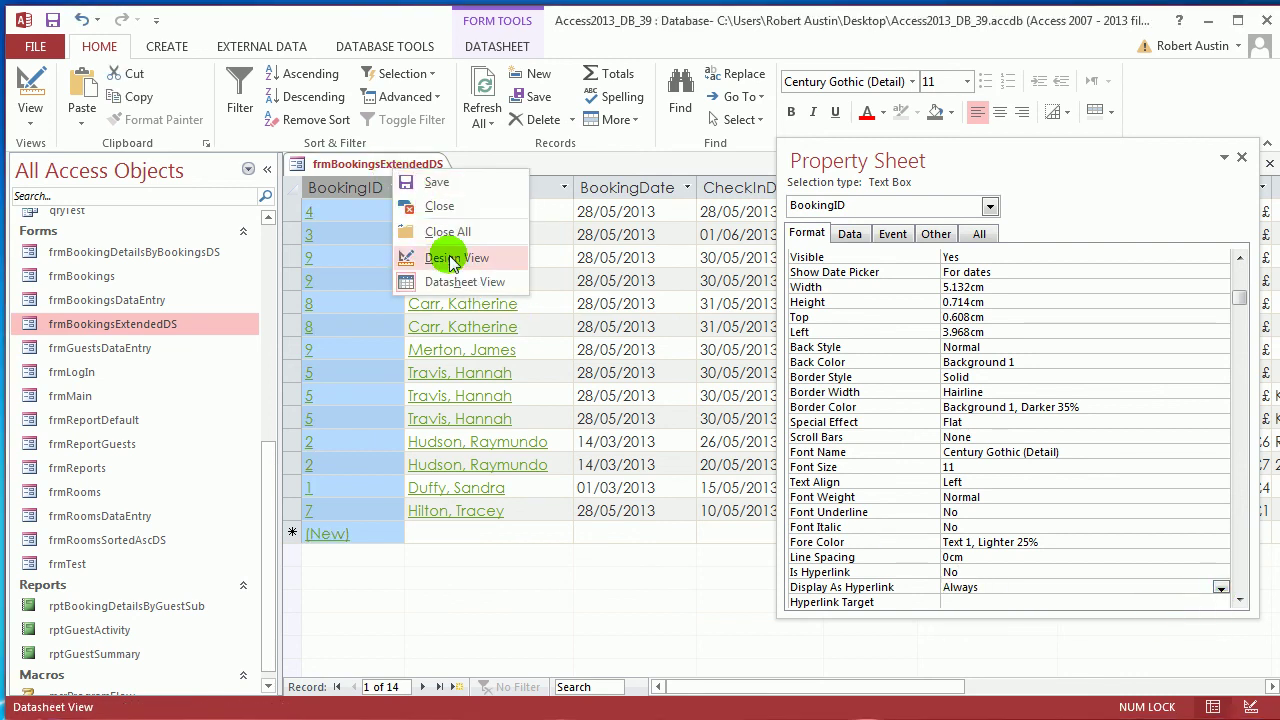
pyautogui.click(1240, 160)
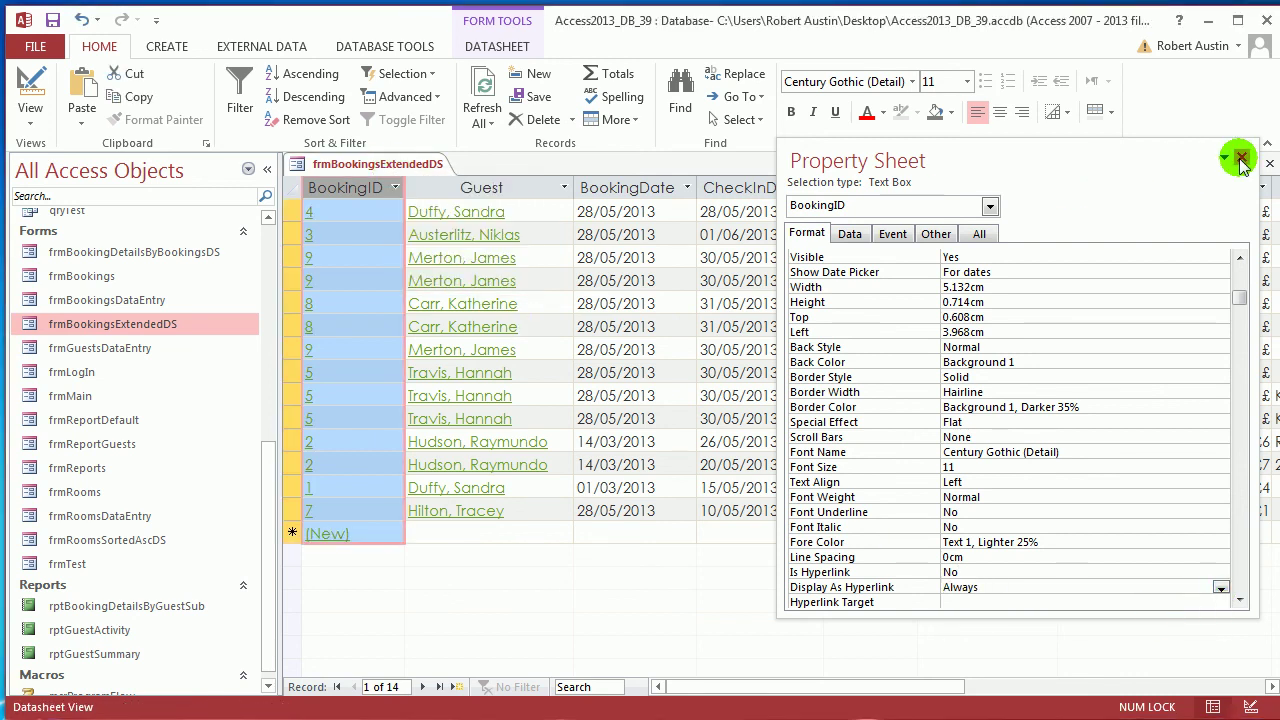
pyautogui.click(603, 189)
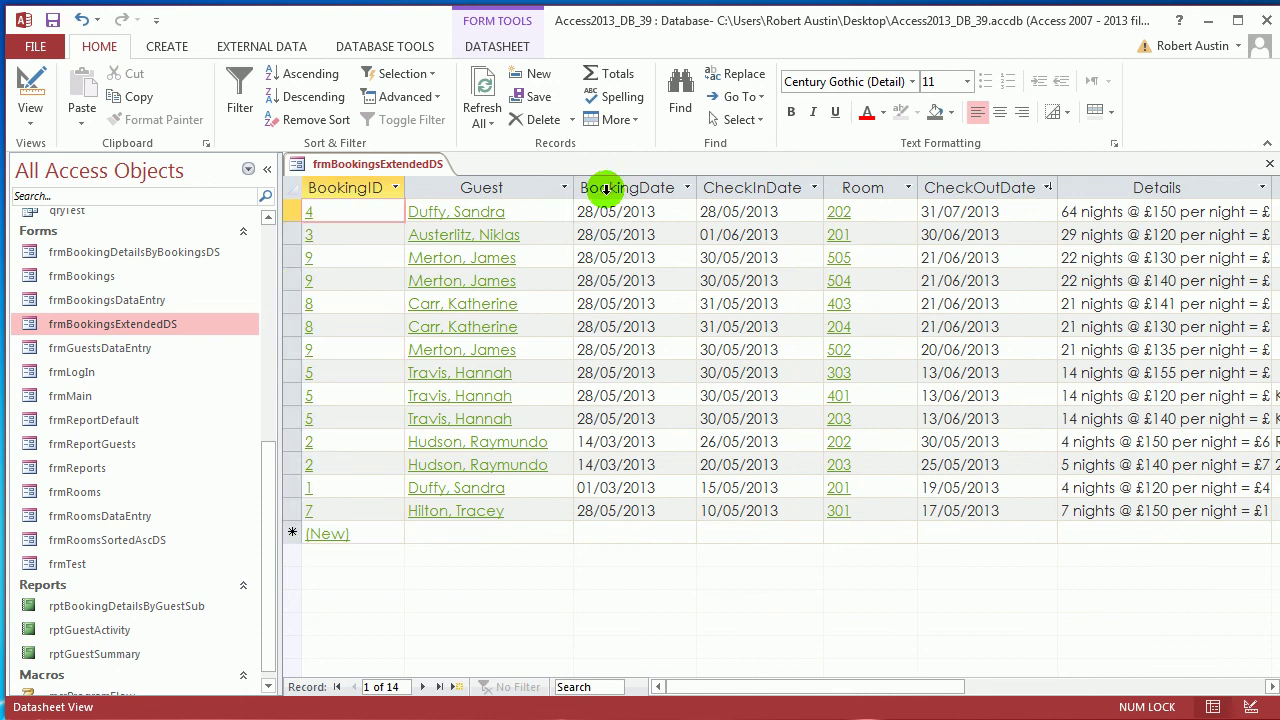
# Test booking 8's link and the (New) link, collapse the Navigation Pane, and autofit the Details column
pyautogui.click(313, 332)
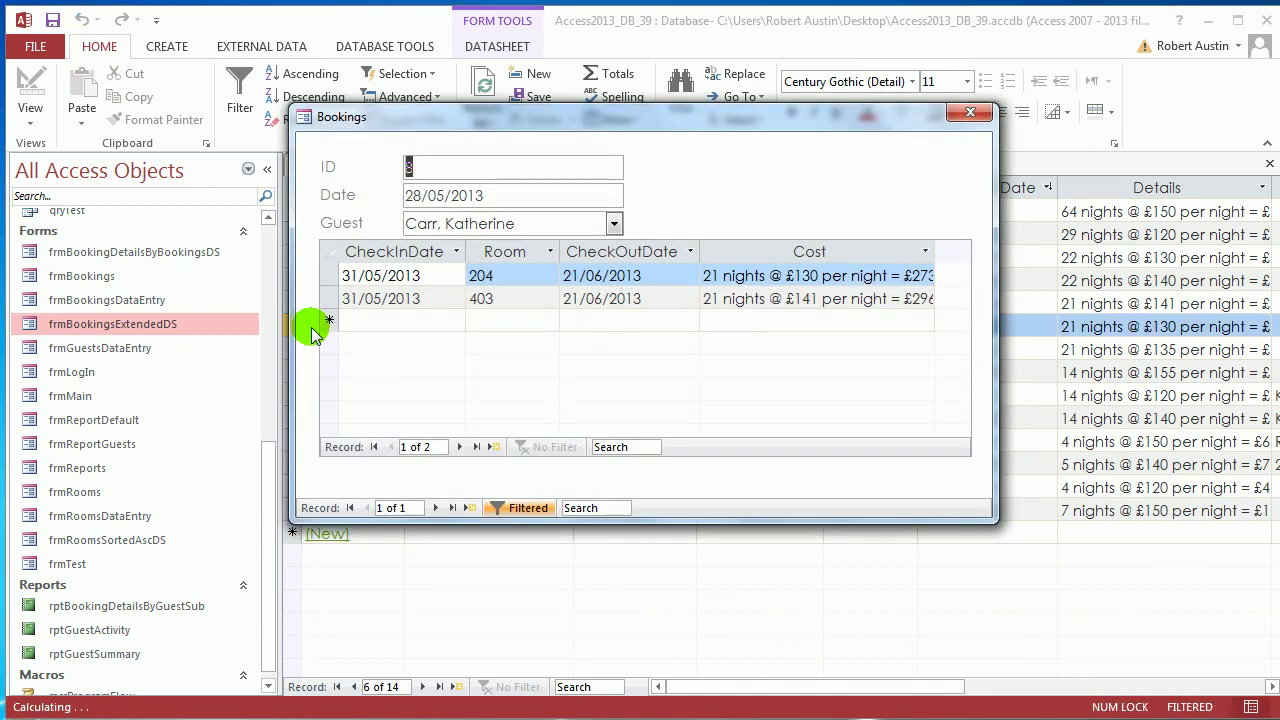
pyautogui.click(980, 114)
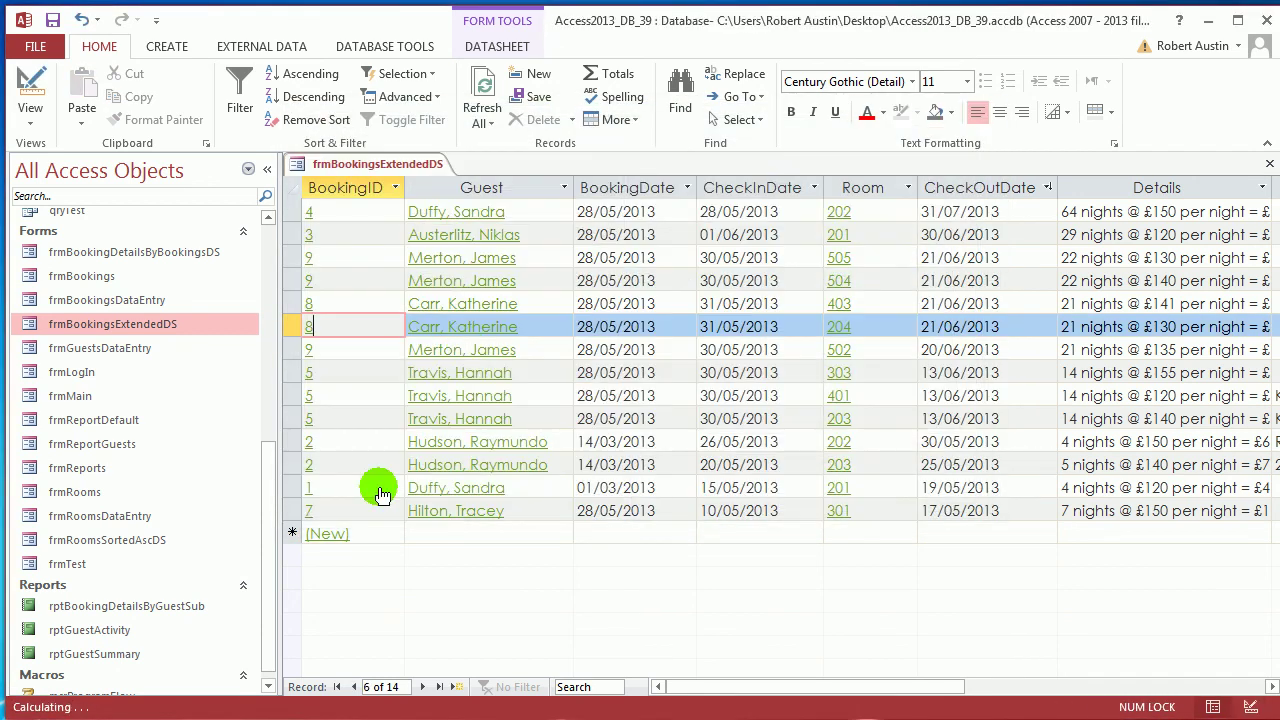
pyautogui.click(328, 534)
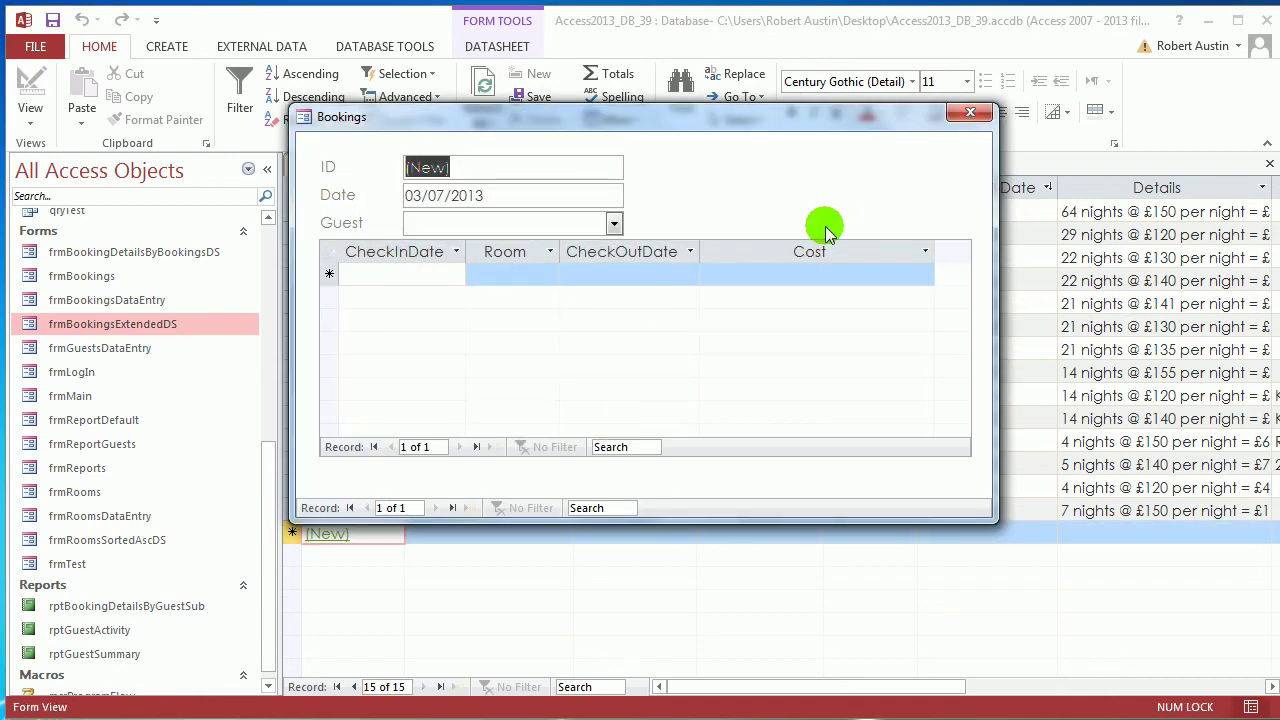
pyautogui.click(971, 114)
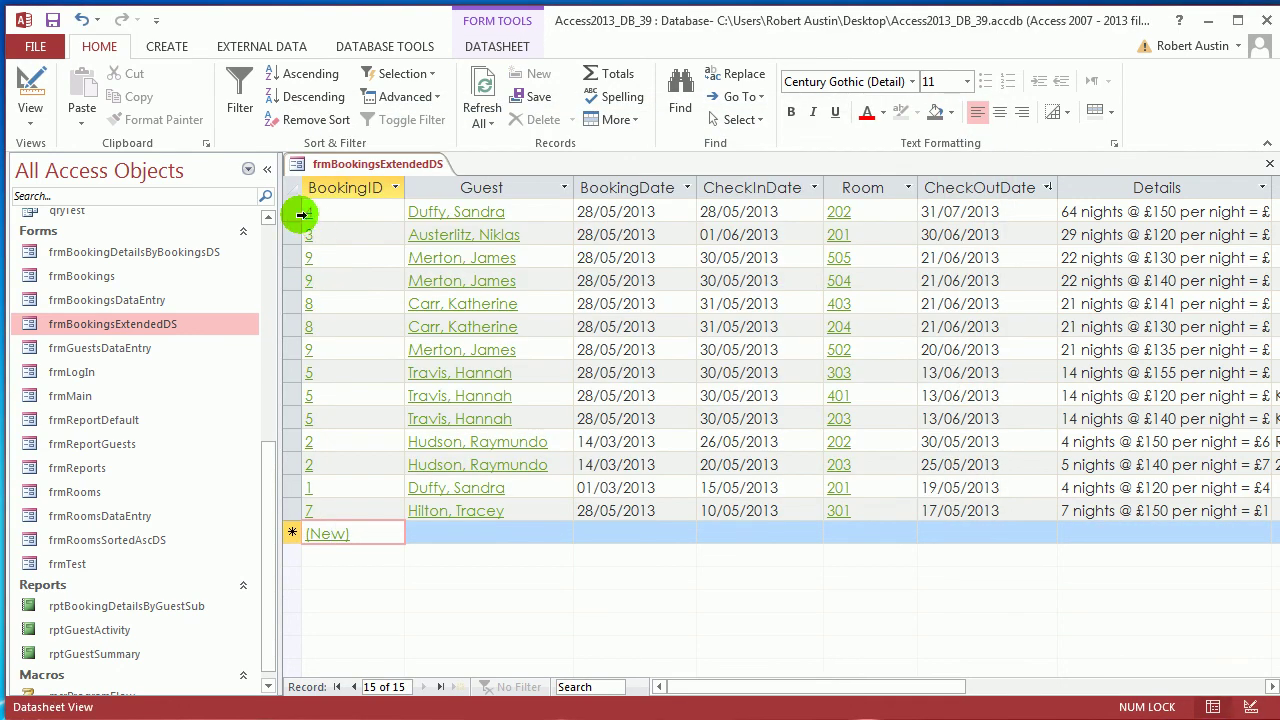
pyautogui.click(268, 169)
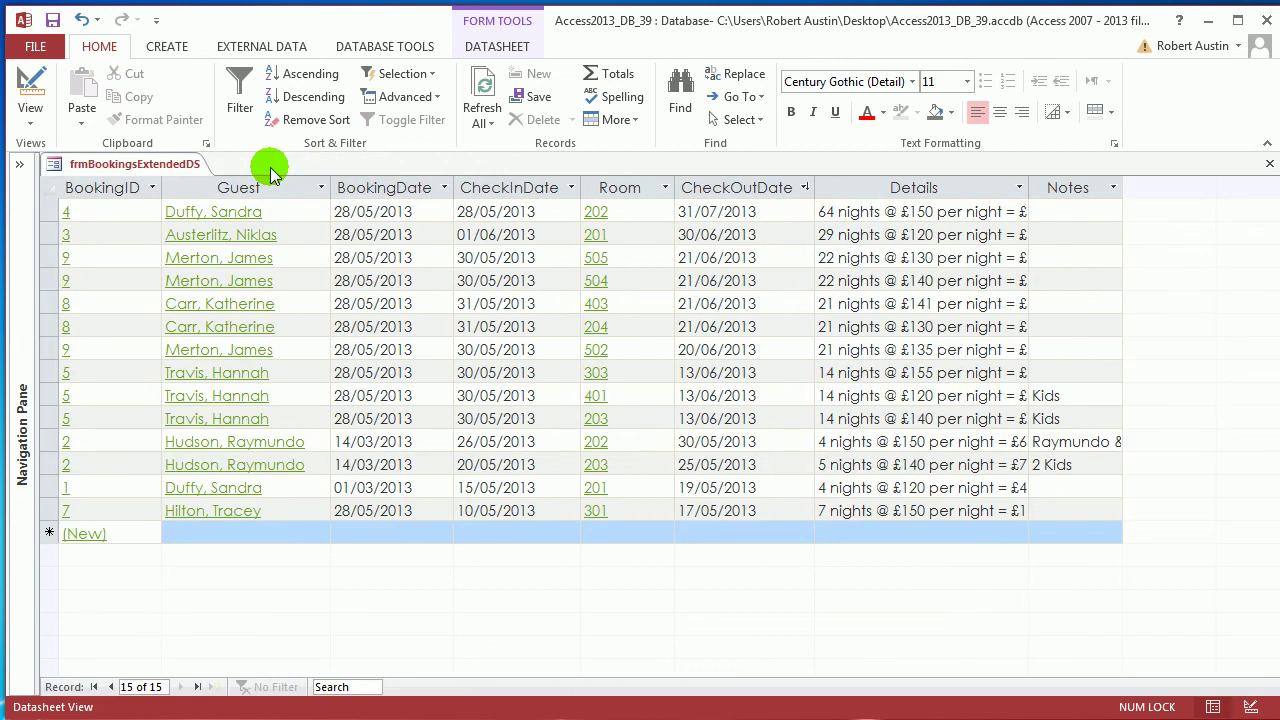
pyautogui.doubleClick(1029, 189)
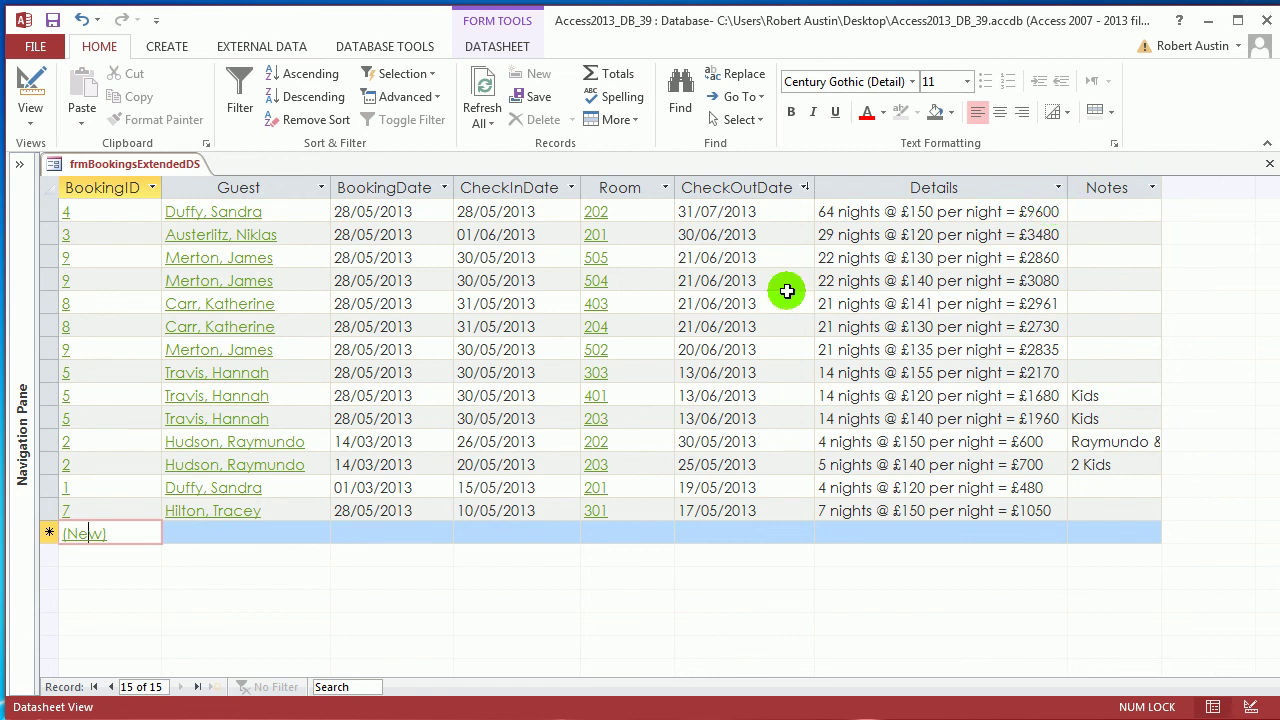